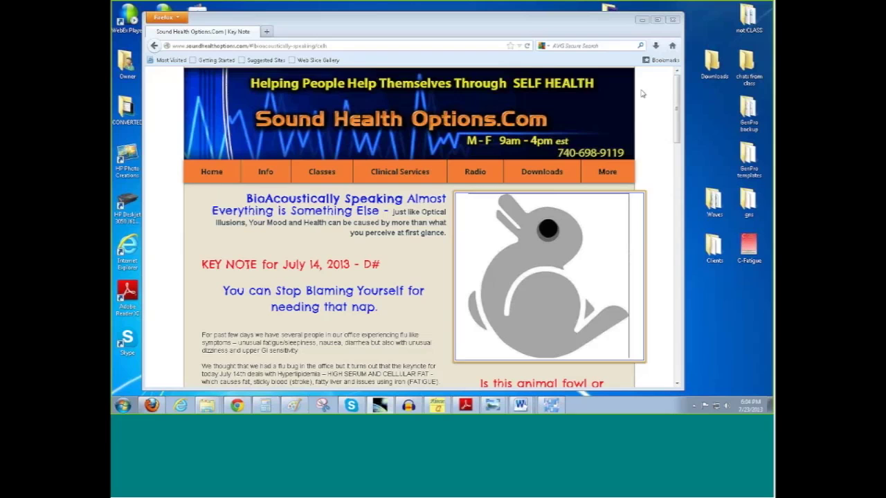
Minimize nanoVoice, then search the Start menu for 'f' and open Fatigue Fundamentals.
left_click_drag(642, 94, 512, 68)
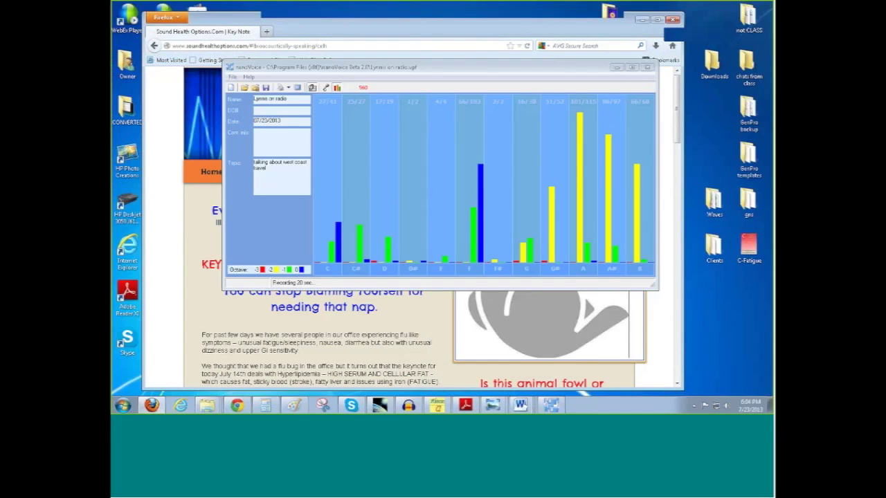
left_click(617, 68)
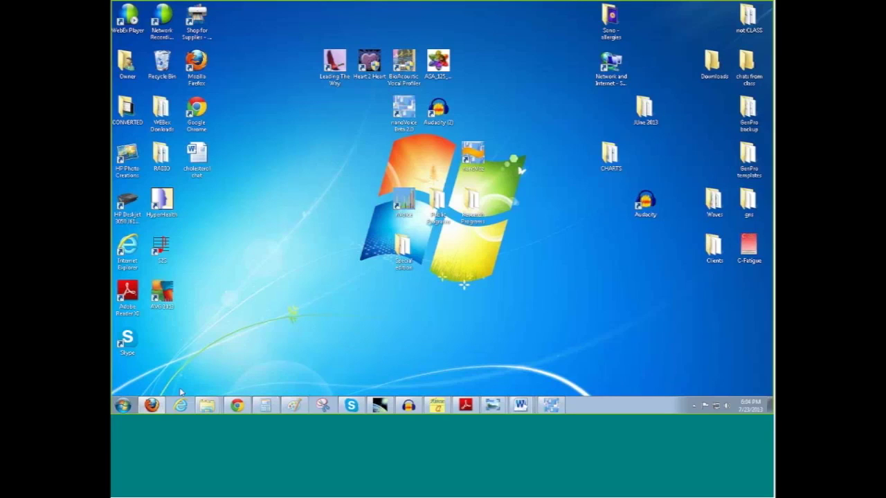
left_click(124, 407)
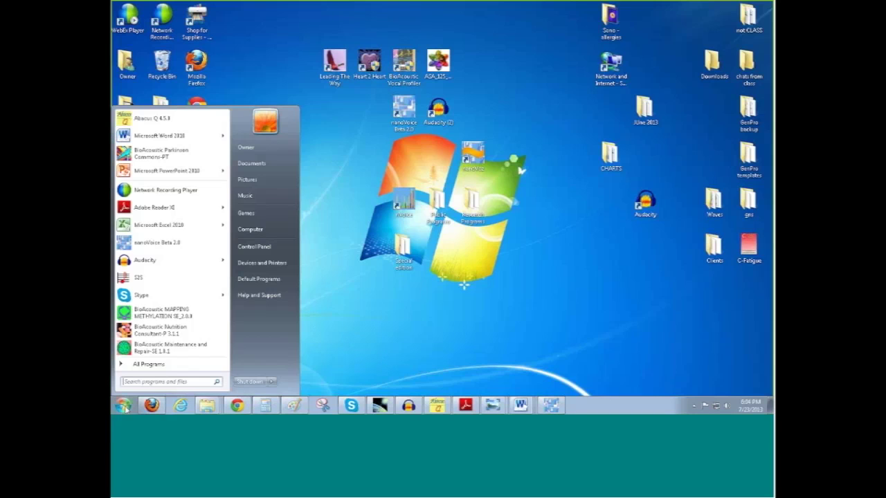
type("f")
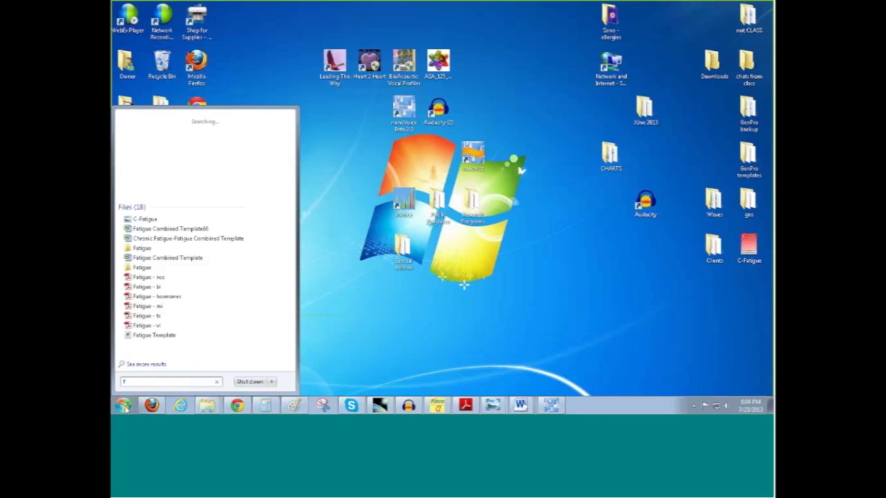
left_click(124, 406)
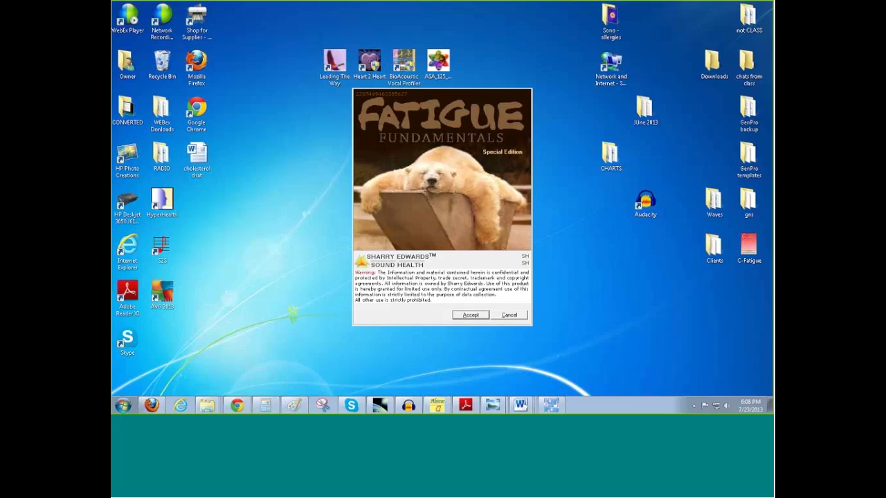
Cancel the Fatigue Fundamentals licence splash without accepting its terms.
left_click(510, 316)
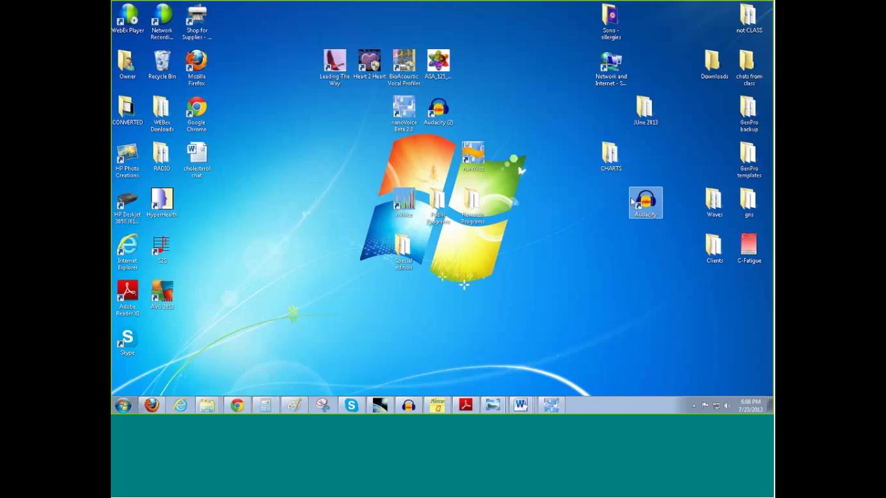
Launch Audacity from its desktop icon and reposition its window.
double_click(439, 109)
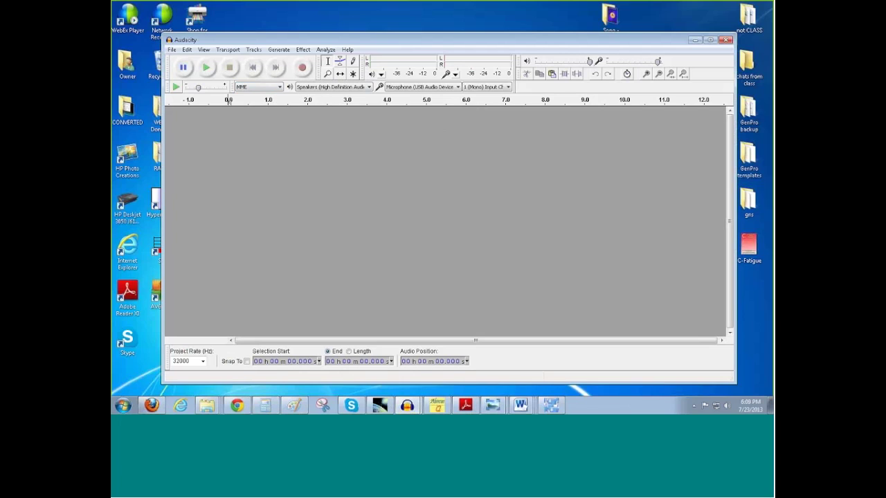
left_click_drag(200, 40, 622, 44)
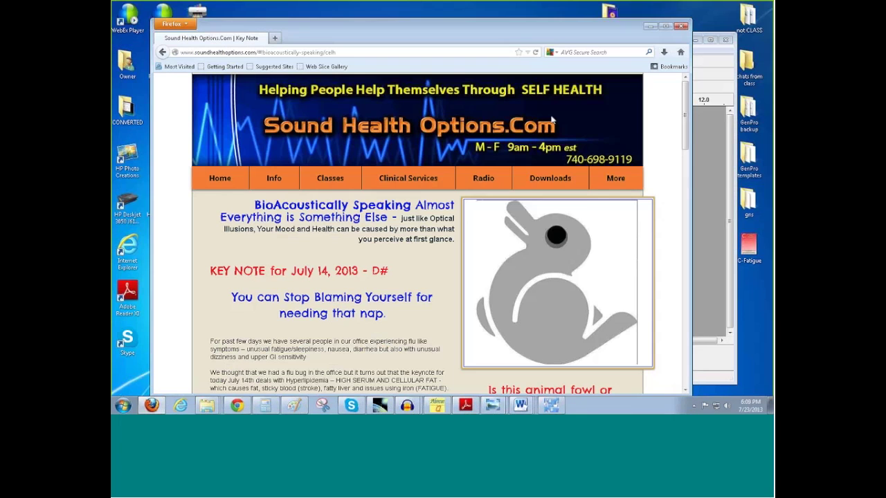
mouse_move(550, 181)
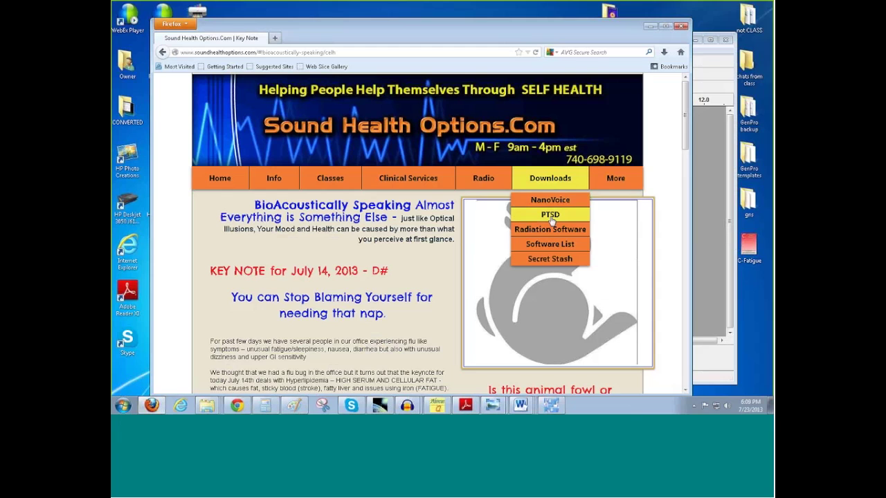
Browse the Downloads > PTSD software information page, then minimize Firefox.
left_click(551, 218)
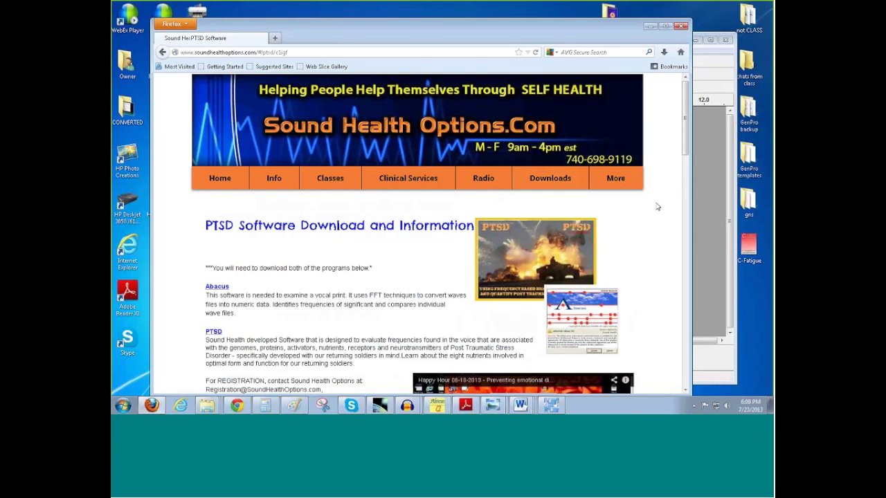
scroll(685, 162, "down", 1)
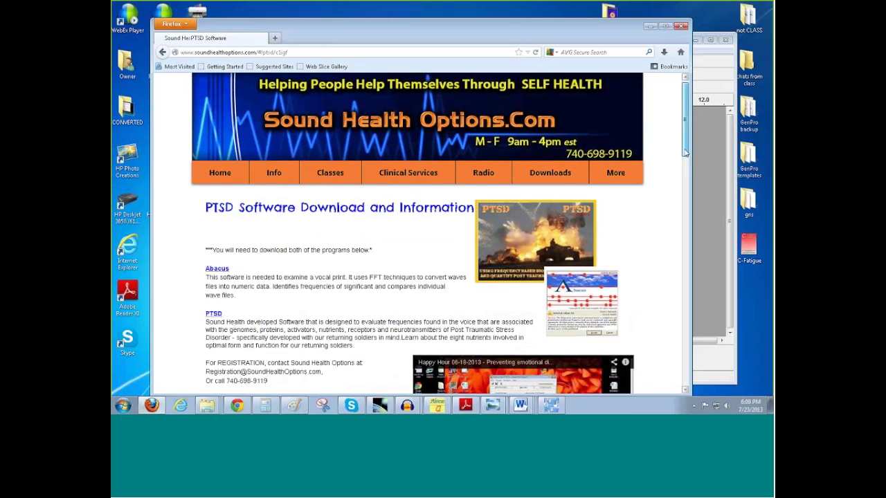
left_click_drag(685, 162, 678, 233)
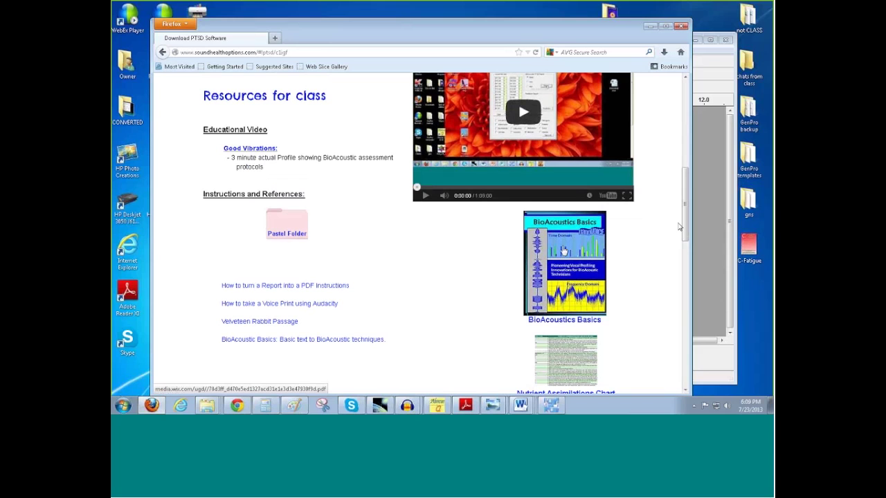
left_click(686, 153)
scroll(687, 154, "up", 2)
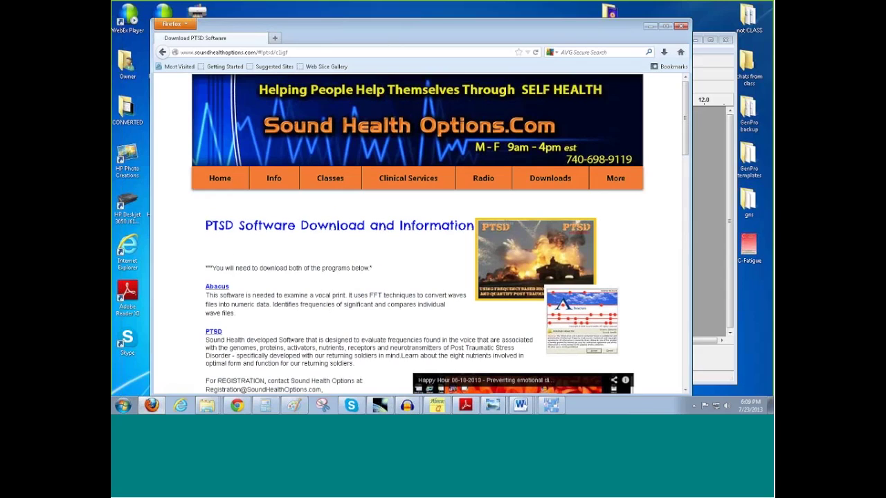
key("super+Down")
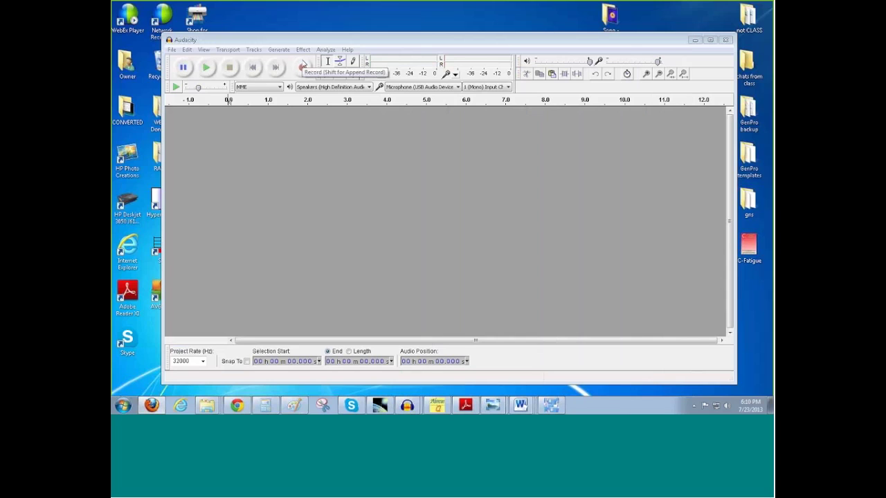
Record a mono 32000 Hz voice sample of about 34 seconds.
left_click(303, 65)
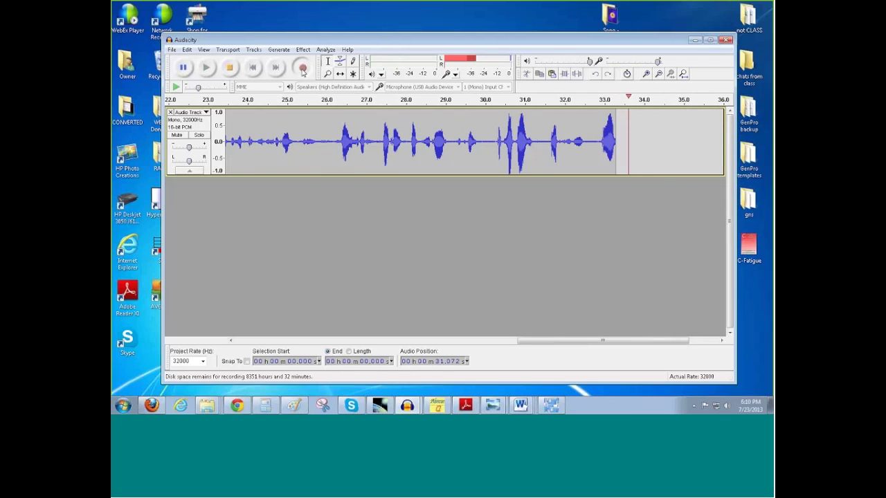
left_click(231, 70)
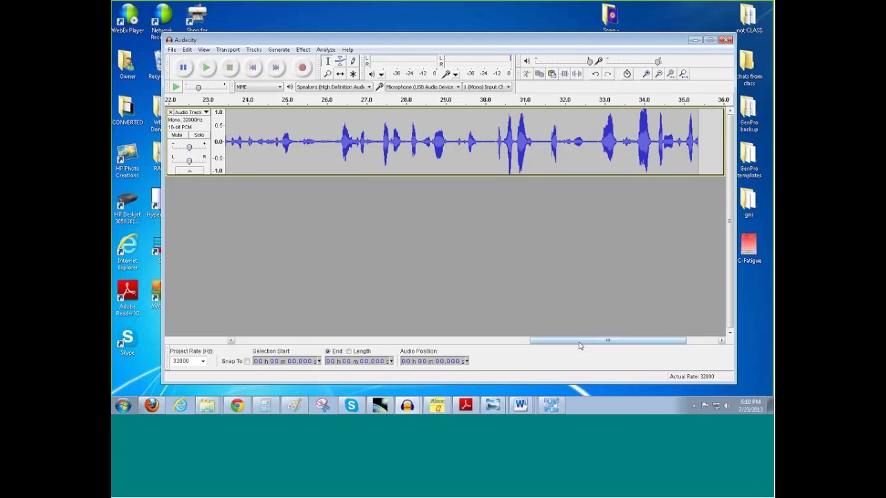
Select and cut the loud passage from 2.8 to 4.4 seconds, then review the track.
left_click_drag(580, 344, 289, 286)
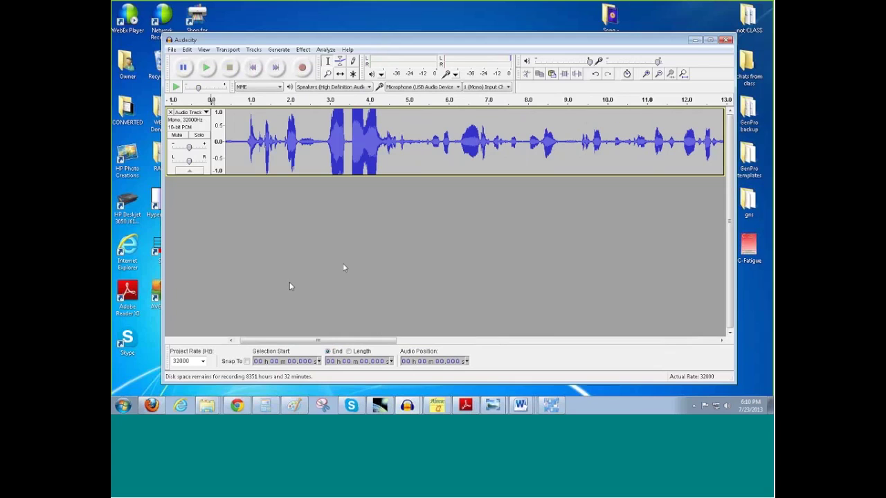
left_click(385, 159)
left_click_drag(386, 163, 321, 157)
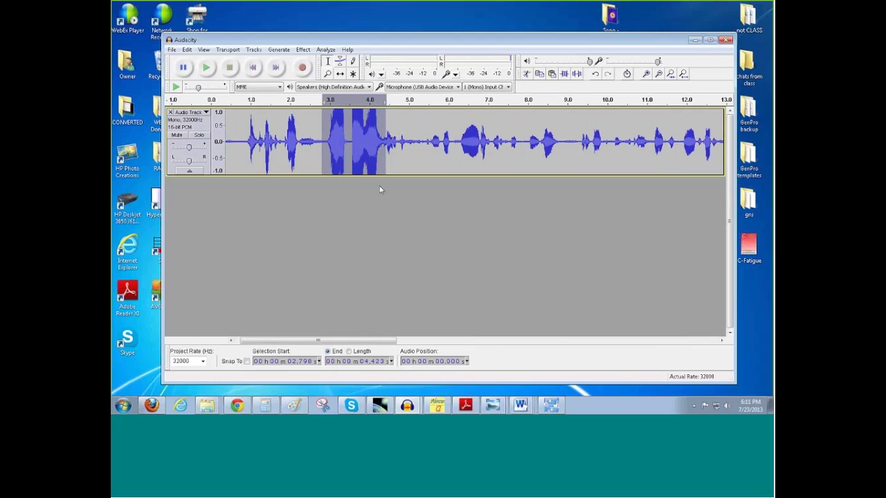
left_click(525, 74)
left_click_drag(356, 344, 351, 344)
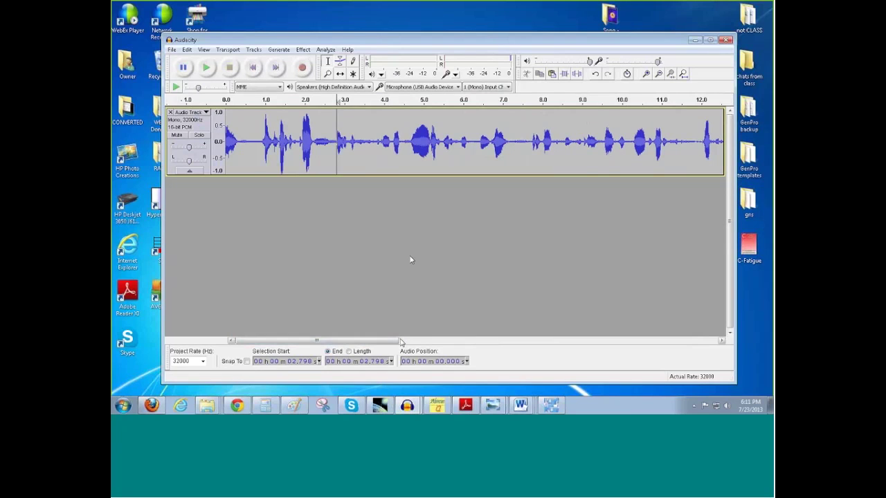
scroll(395, 344, "right", 6)
left_click_drag(394, 344, 697, 337)
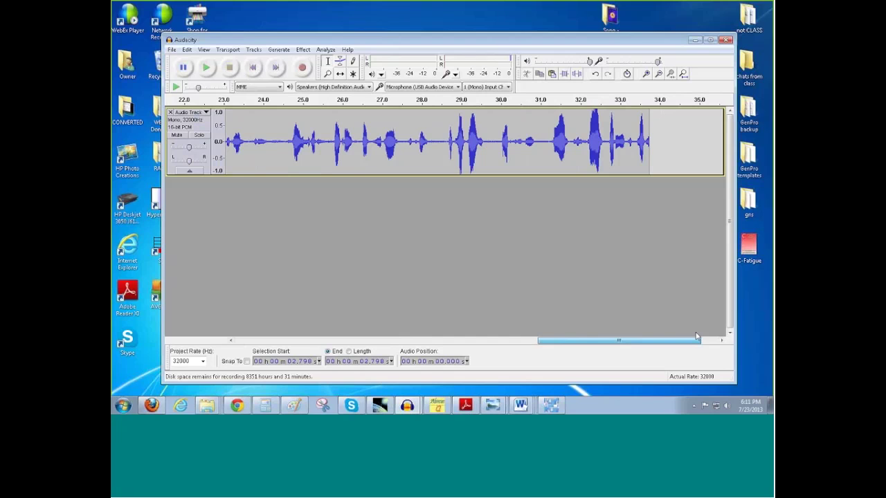
scroll(697, 337, "left", 1)
left_click_drag(697, 337, 346, 293)
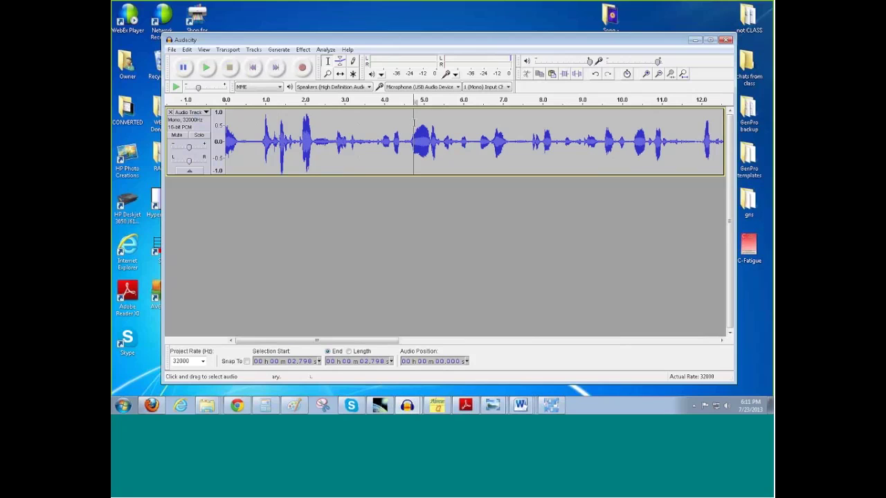
Export the recording as the 16-bit PCM WAV file 'MoonTired' in the Waves folder.
left_click(516, 137)
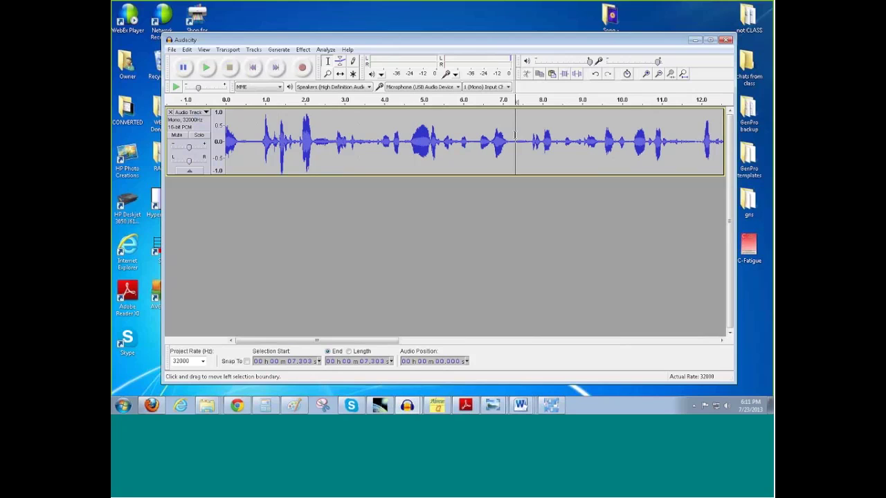
left_click(172, 49)
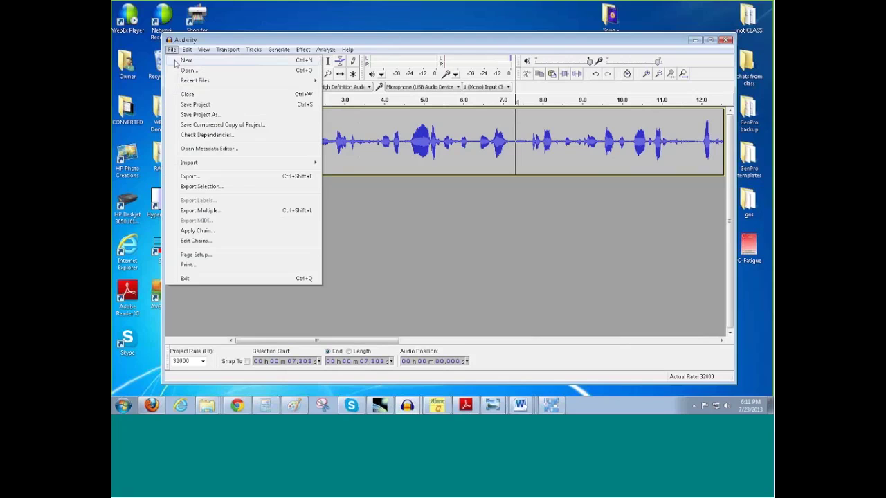
left_click(189, 176)
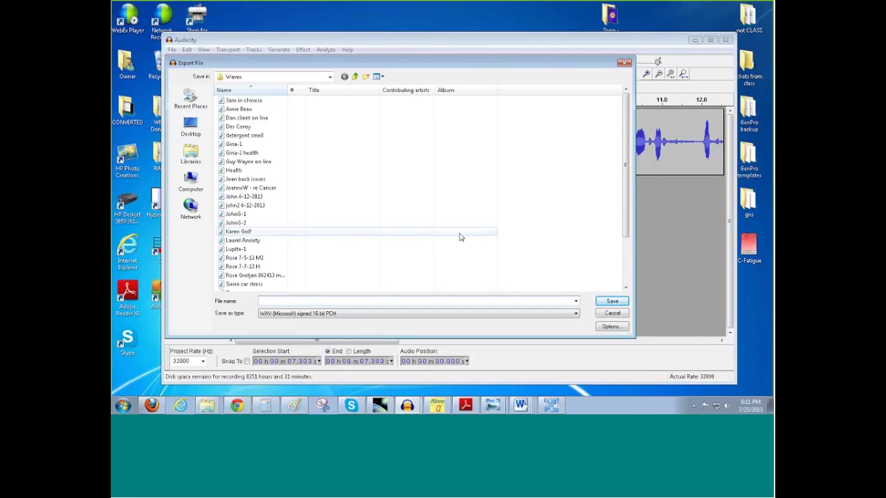
type("MoonTired")
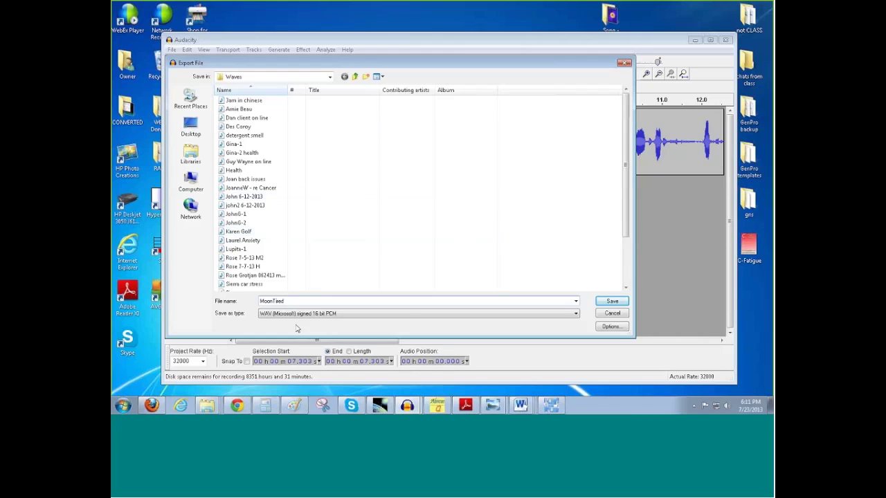
left_click(612, 301)
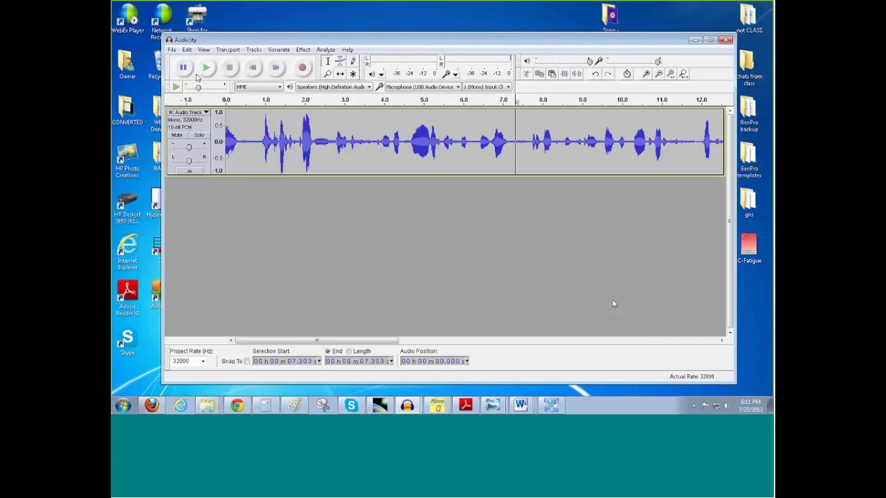
left_click(186, 50)
Confirm Quality preferences at 32000 Hz and 16-bit, then minimize Audacity.
left_click(206, 239)
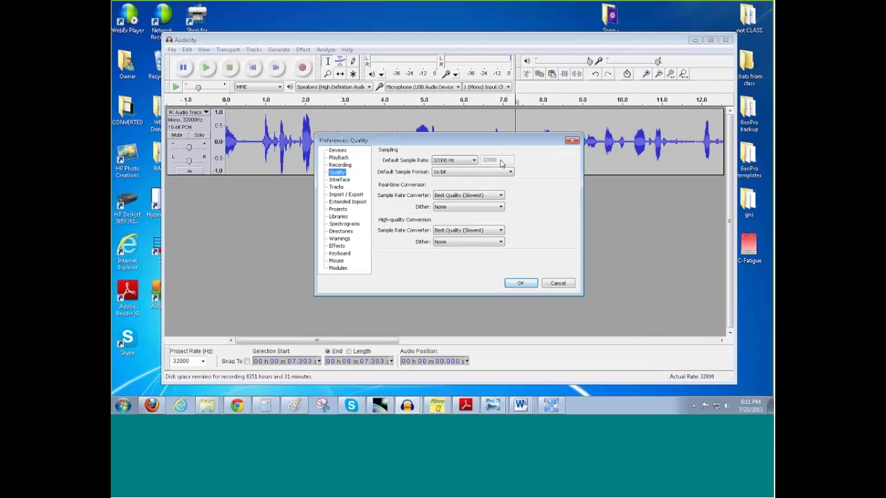
left_click(530, 286)
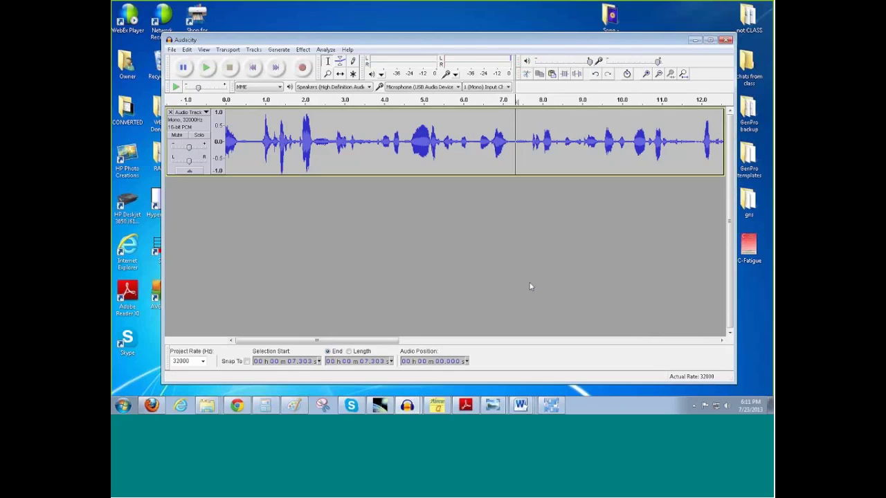
left_click(696, 42)
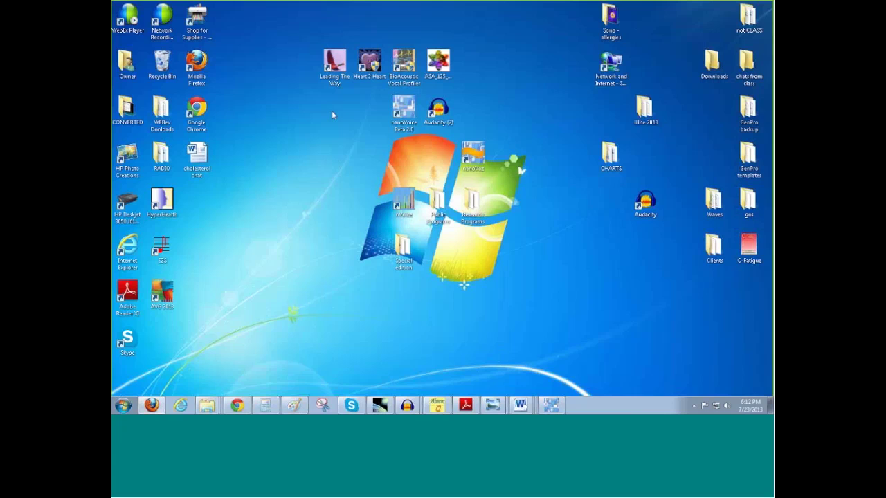
Search the Start menu for 'abacus' and launch Abacus Q 4.5.0.
key("super")
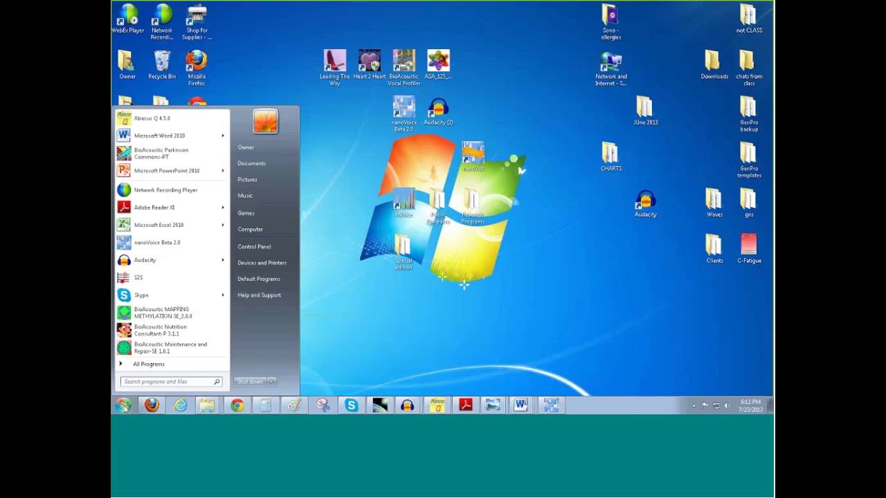
type("a")
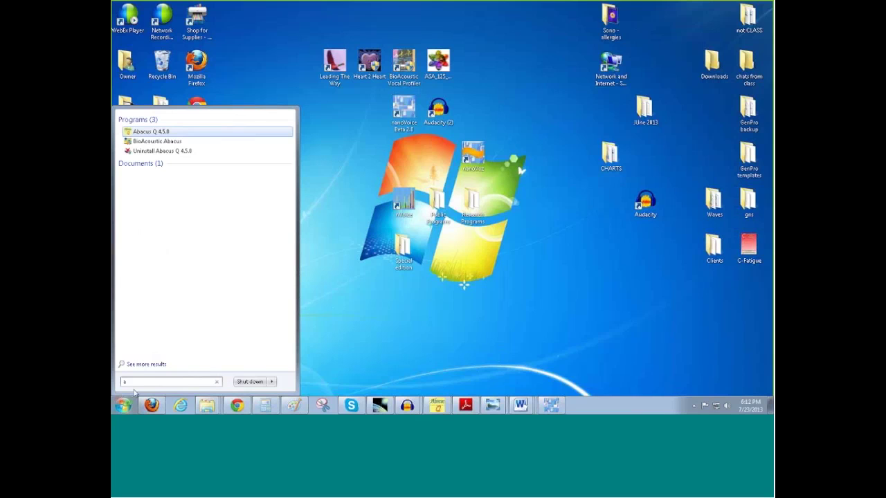
type("bacus")
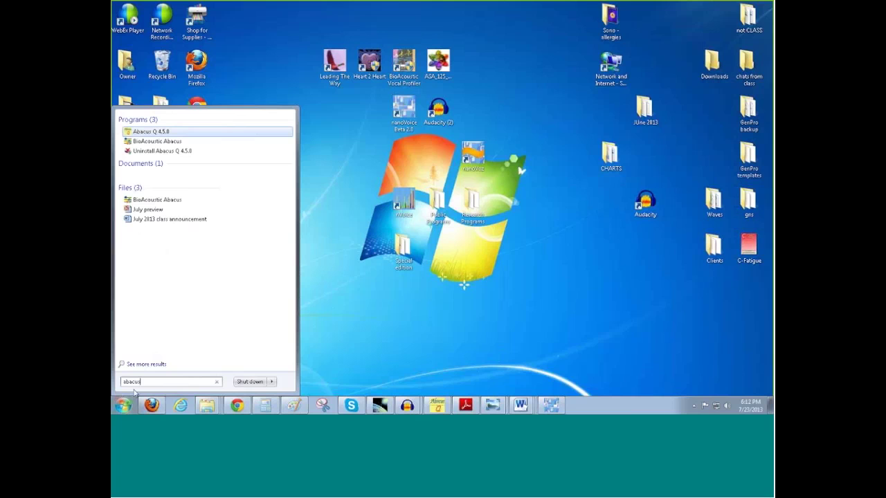
key("Return")
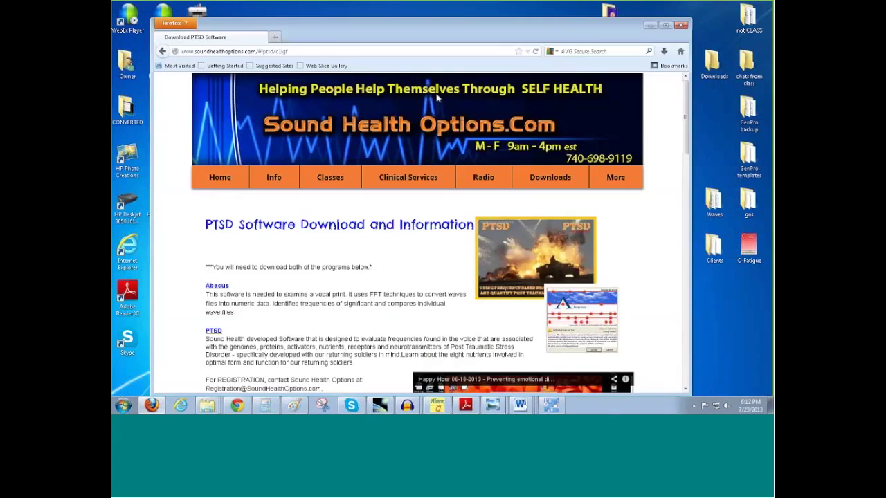
mouse_move(531, 179)
scroll(240, 241, "down", 1)
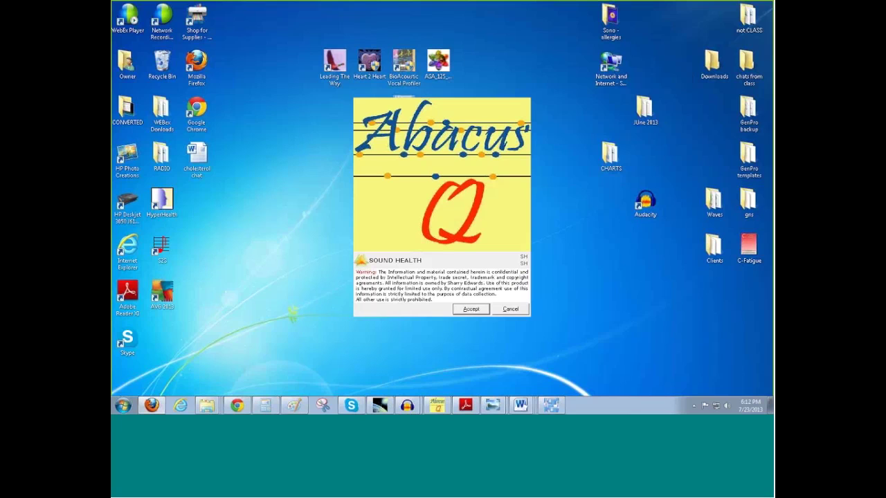
Accept the licence, then import the MoonTired wave file from Desktop > Waves.
left_click(471, 310)
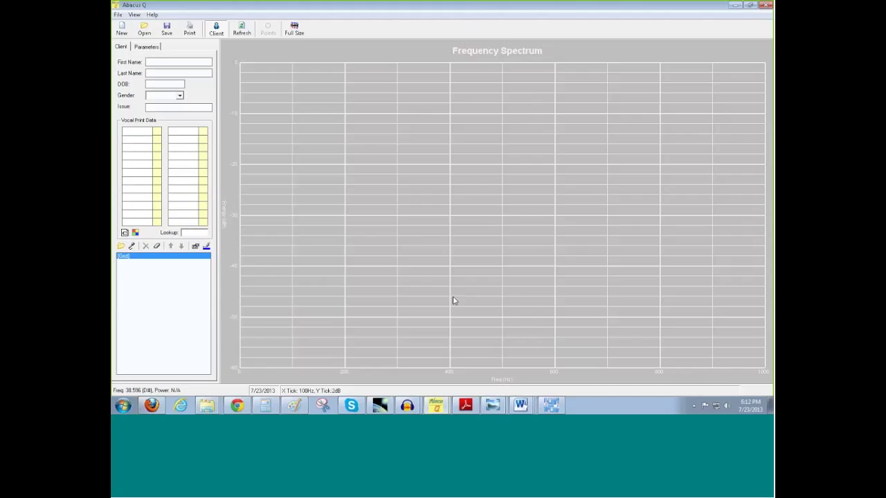
left_click(118, 14)
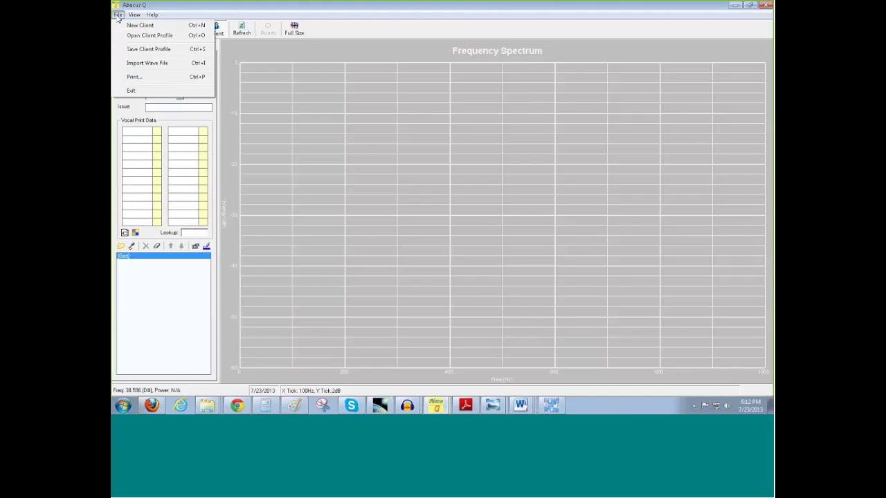
mouse_move(134, 15)
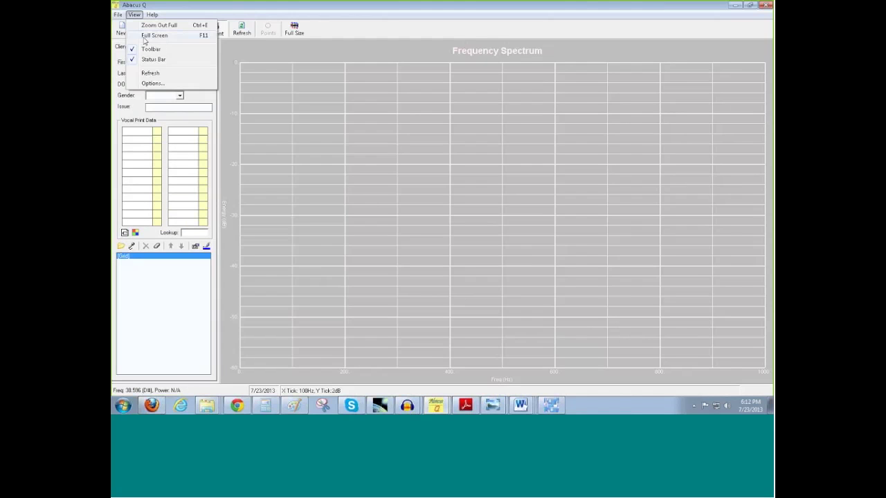
left_click(121, 63)
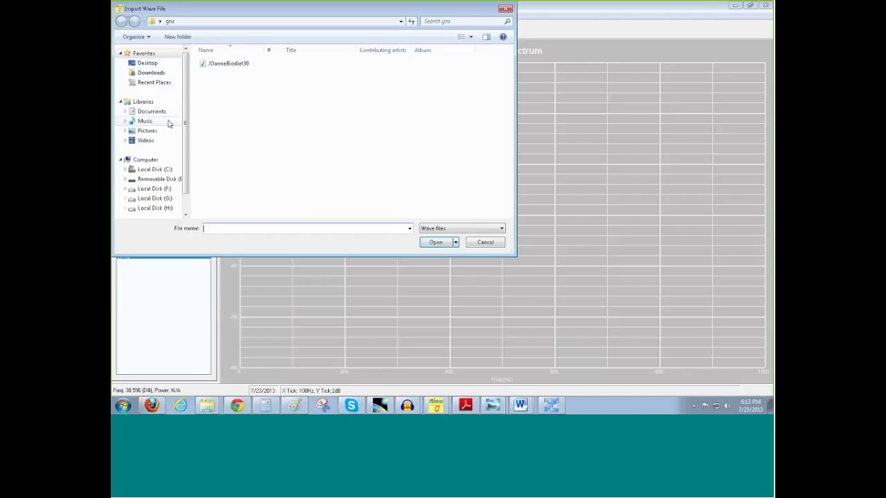
left_click(147, 63)
left_click_drag(511, 132, 517, 205)
double_click(331, 187)
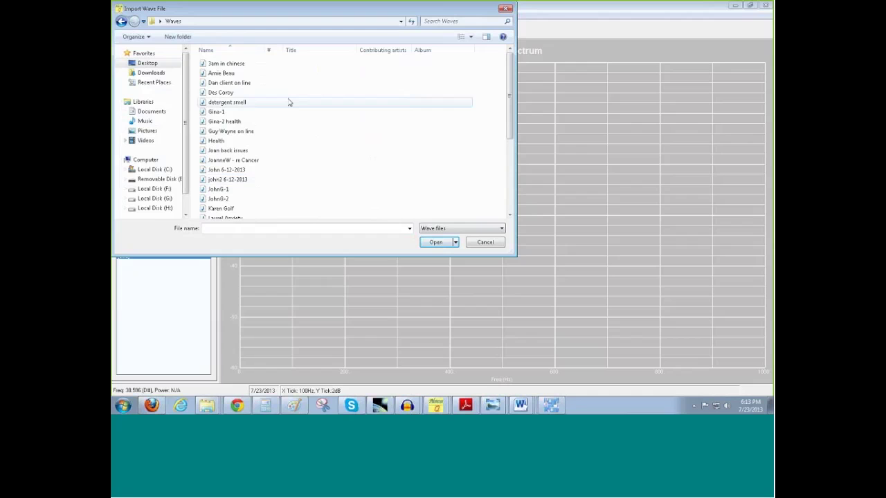
left_click_drag(511, 130, 510, 147)
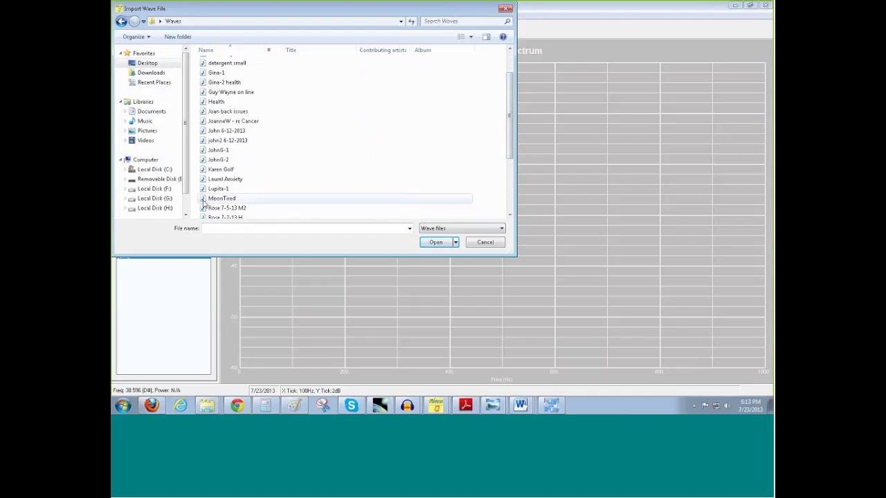
double_click(220, 198)
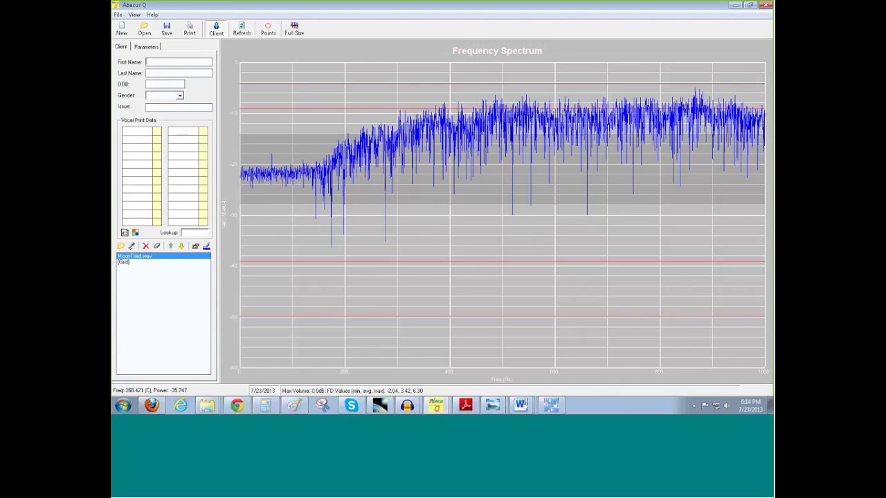
Read the frequency and power values off the MoonTired.wav frequency spectrum graph.
mouse_move(382, 241)
Relaunch Audacity from the desktop and start recording a new voice sample.
left_click(735, 7)
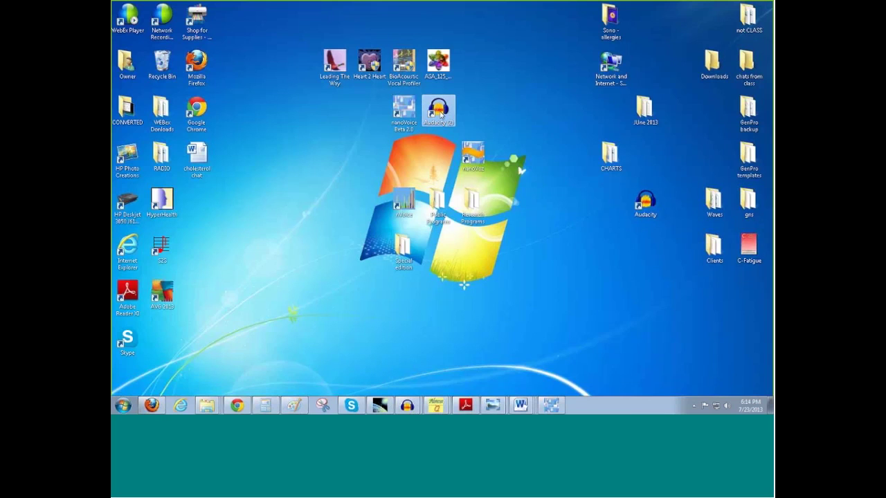
double_click(441, 115)
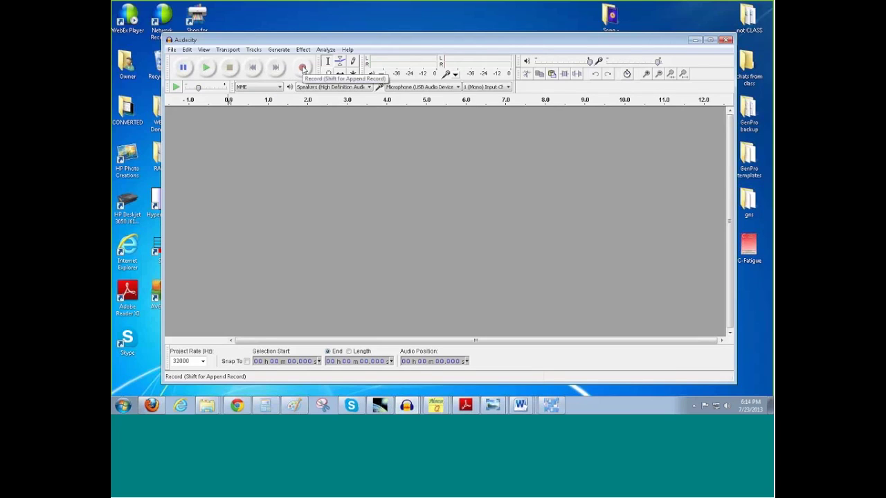
left_click(303, 69)
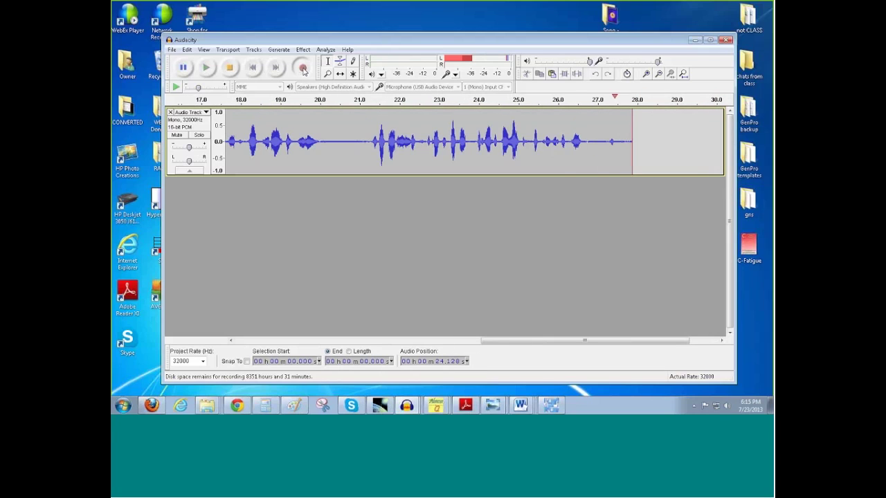
Stop the recording and export it as WAV 16-bit PCM file MoonTired2 in the Waves folder.
left_click(230, 69)
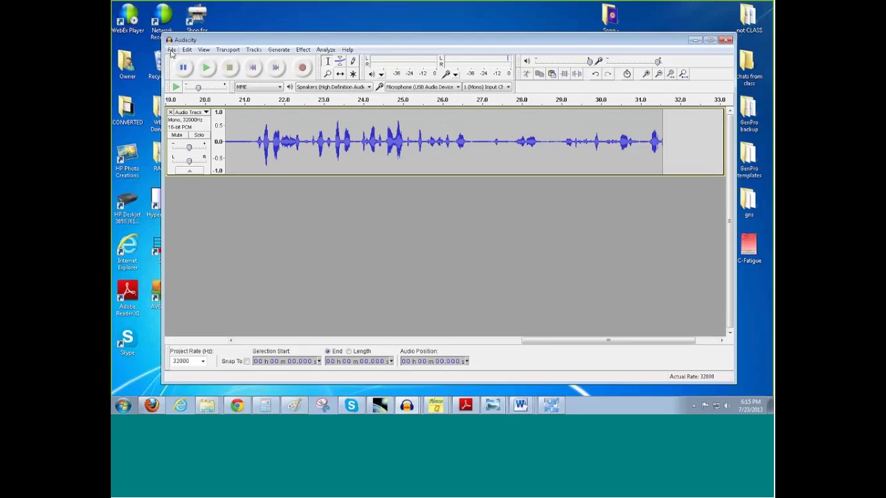
left_click(171, 50)
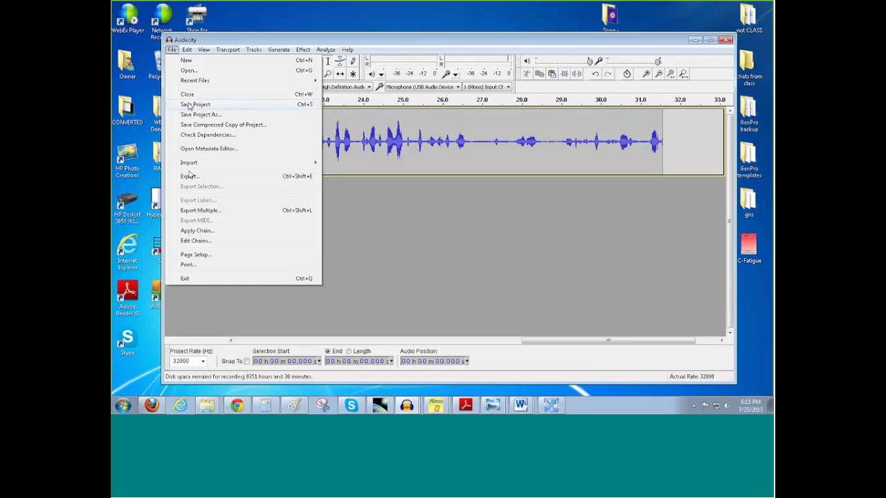
left_click(188, 177)
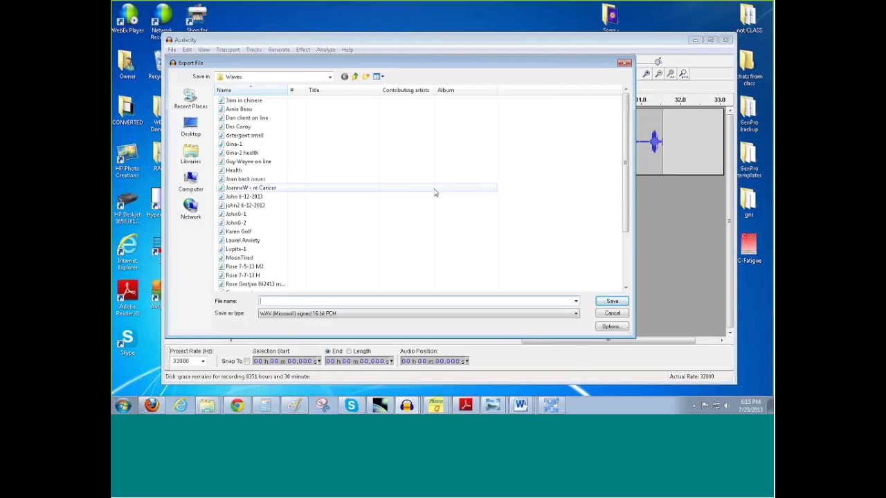
type("M")
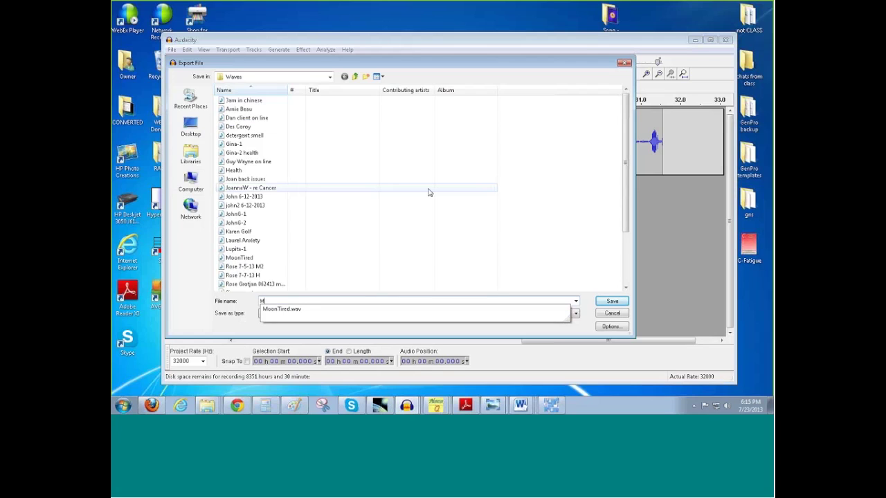
type("oon T")
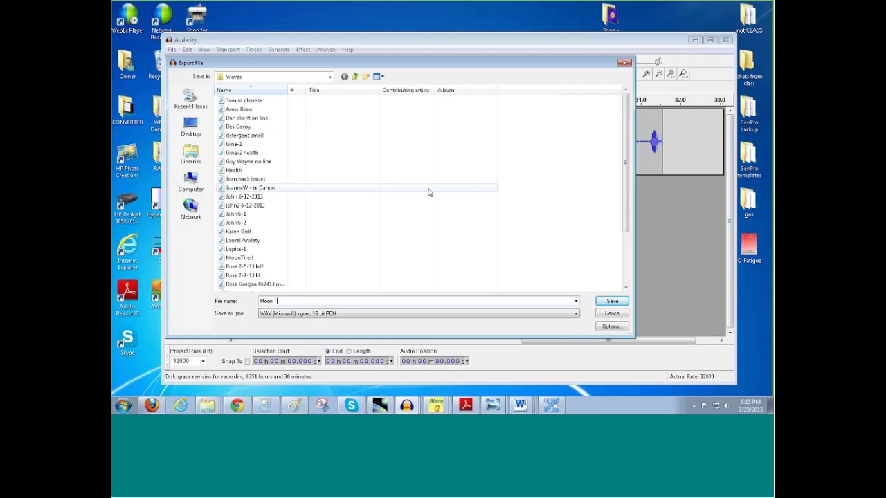
type("ired2")
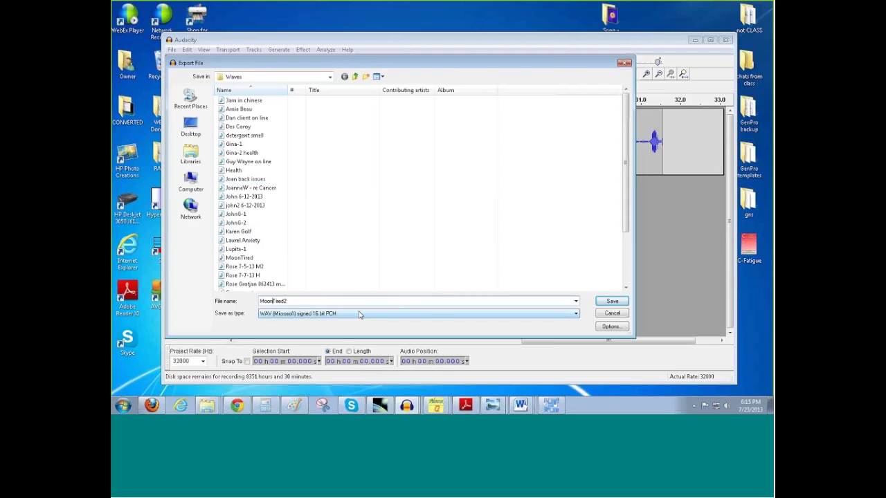
left_click(612, 313)
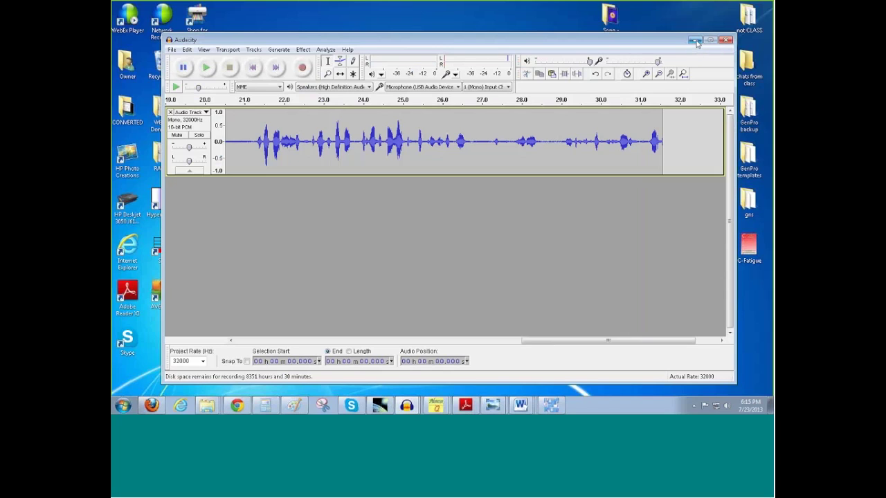
Bring Abacus Q forward and import MoonTired2.wav via File > Import Wave File.
left_click(696, 41)
left_click(697, 41)
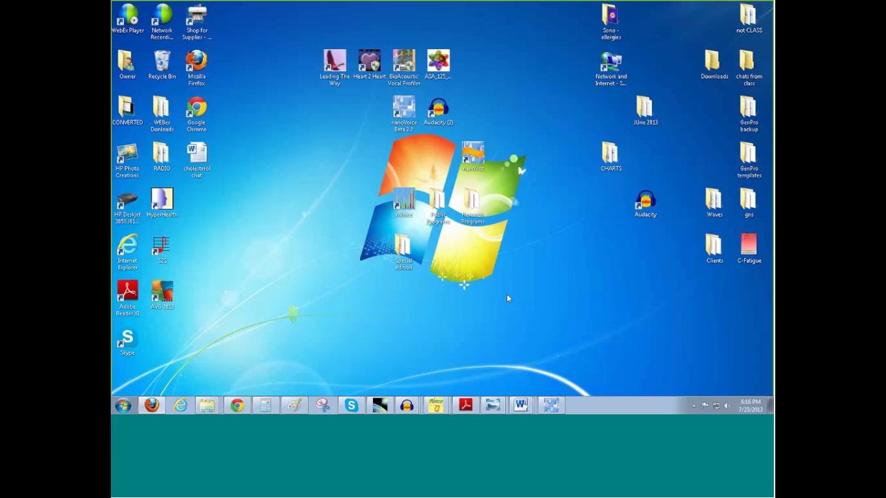
mouse_move(435, 405)
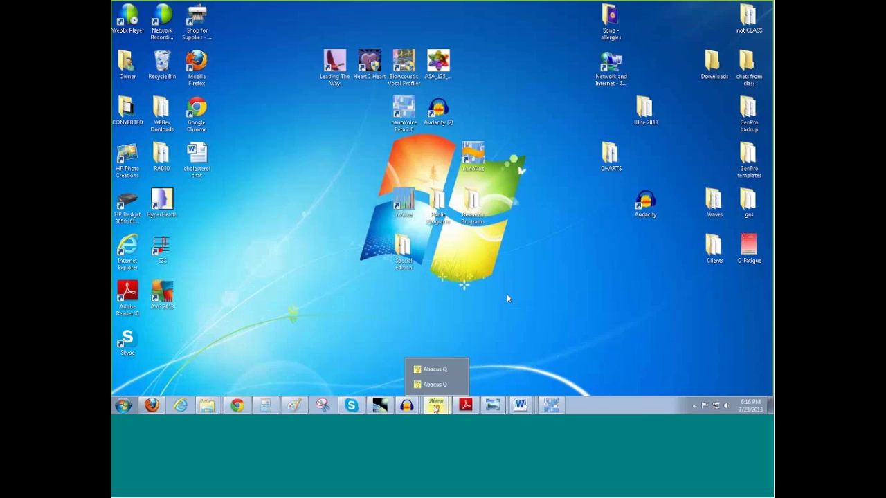
left_click(434, 385)
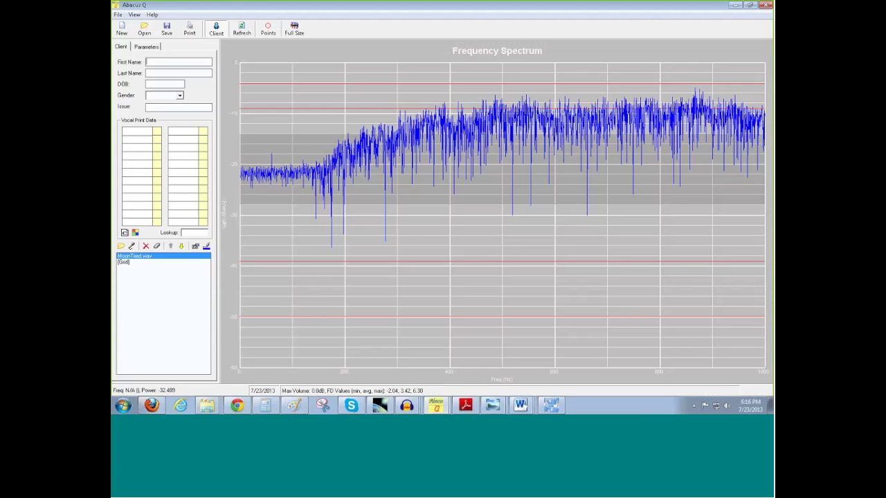
left_click(117, 15)
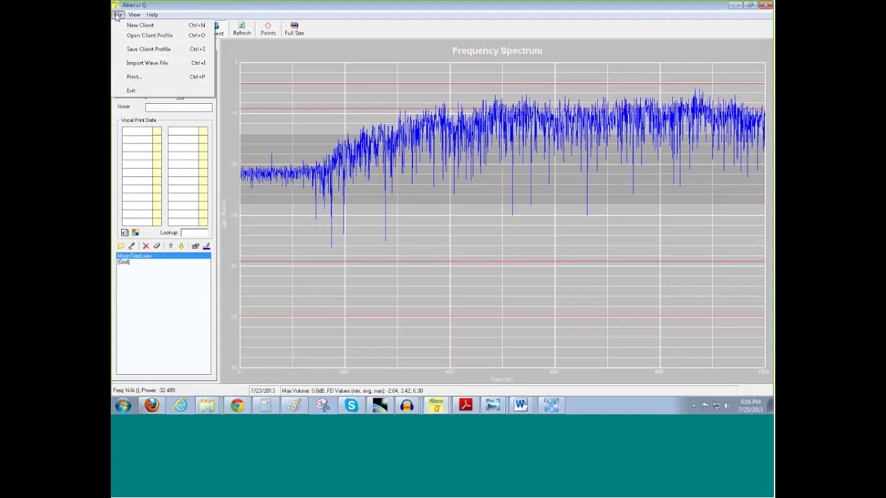
left_click(138, 67)
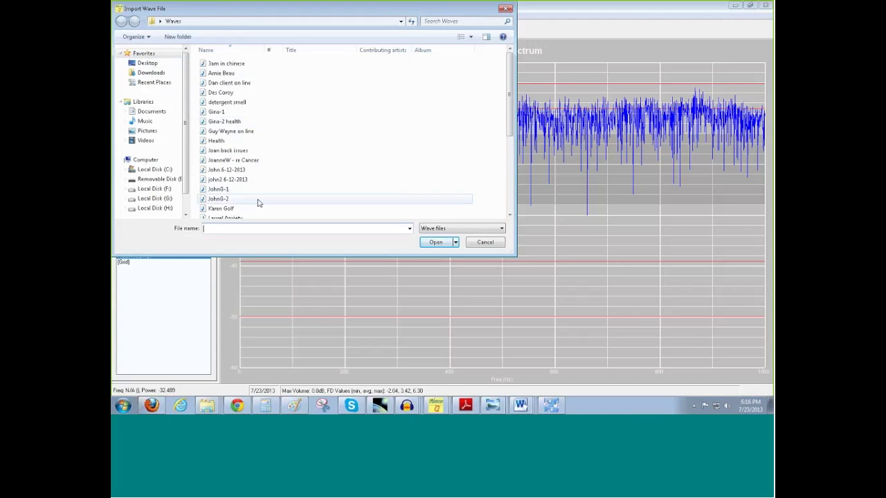
left_click_drag(508, 135, 508, 156)
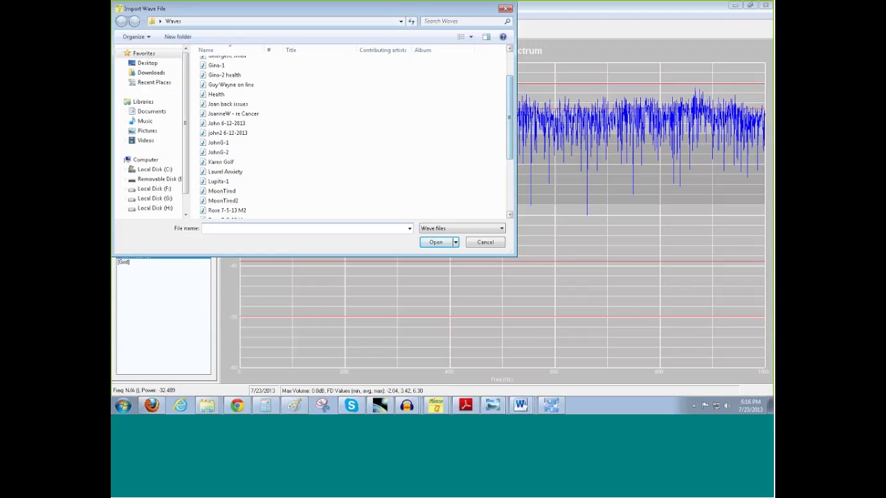
double_click(218, 201)
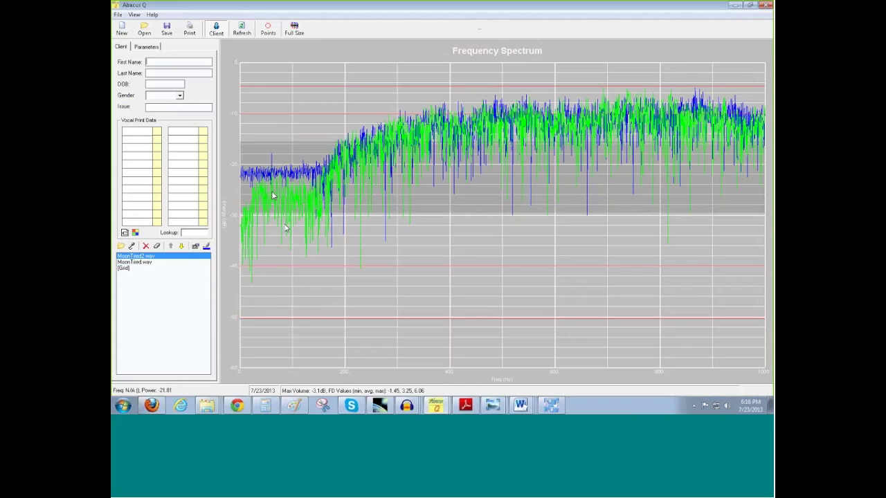
Delete the original MoonTired.wav recording from the chart.
mouse_move(334, 197)
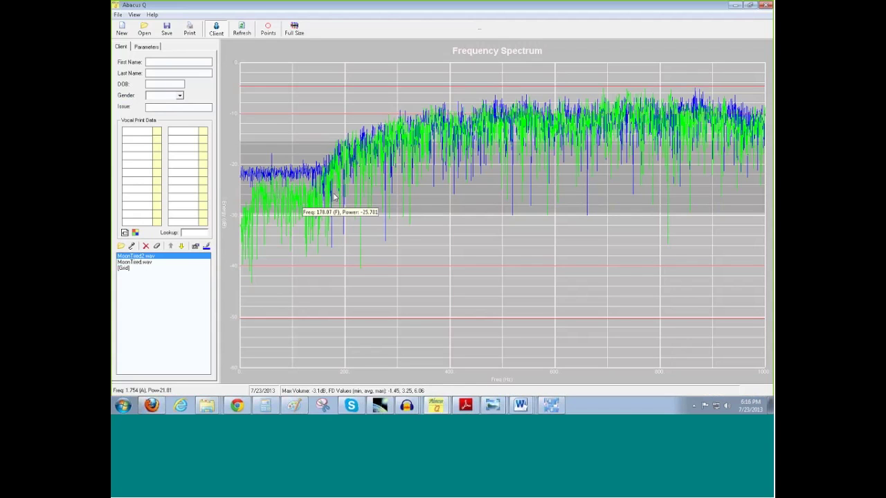
left_click(152, 262)
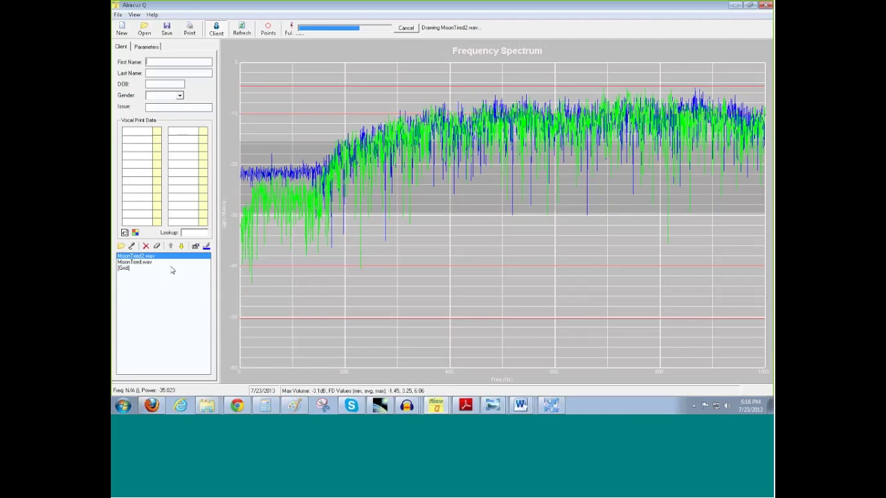
left_click(145, 246)
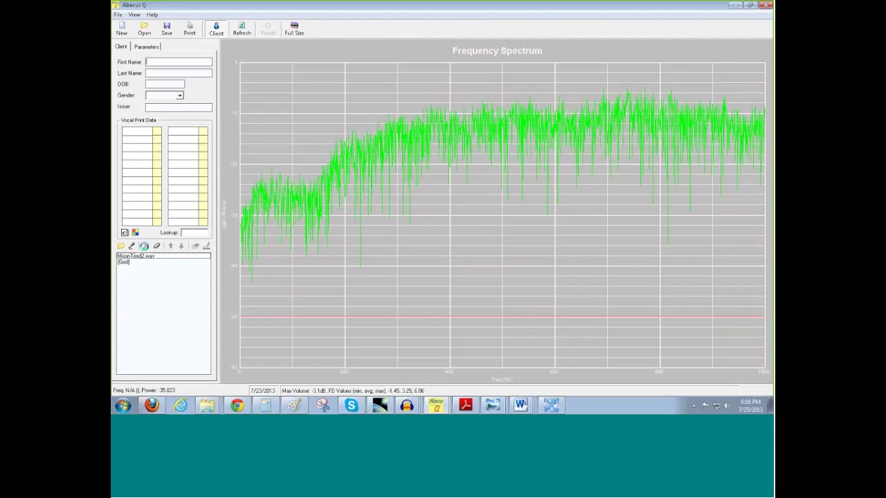
Recolour the MoonTired2.wav spectrum curve blue.
left_click(143, 257)
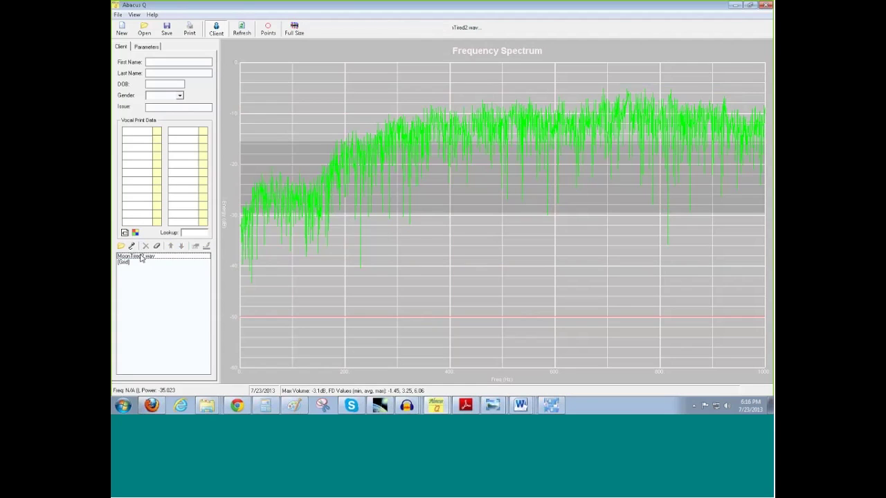
left_click(206, 247)
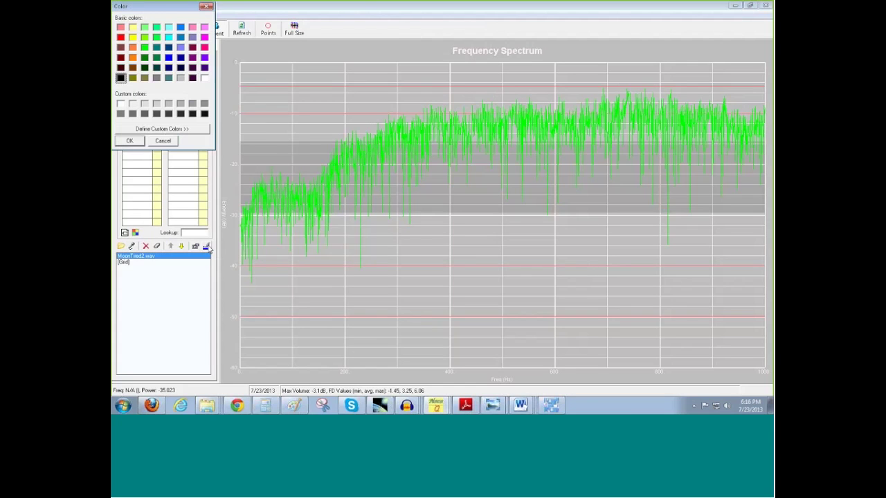
left_click(169, 57)
left_click(129, 141)
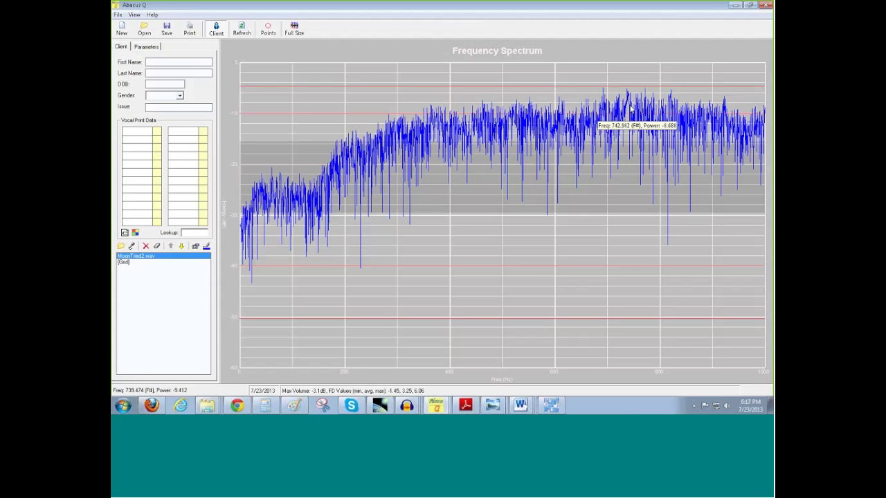
Zoom in near 740 Hz, insert a marker at the 737.210 Hz peak, and return to full size.
mouse_move(658, 181)
left_mouse_down()
mouse_move(619, 75)
mouse_move(605, 74)
left_mouse_up()
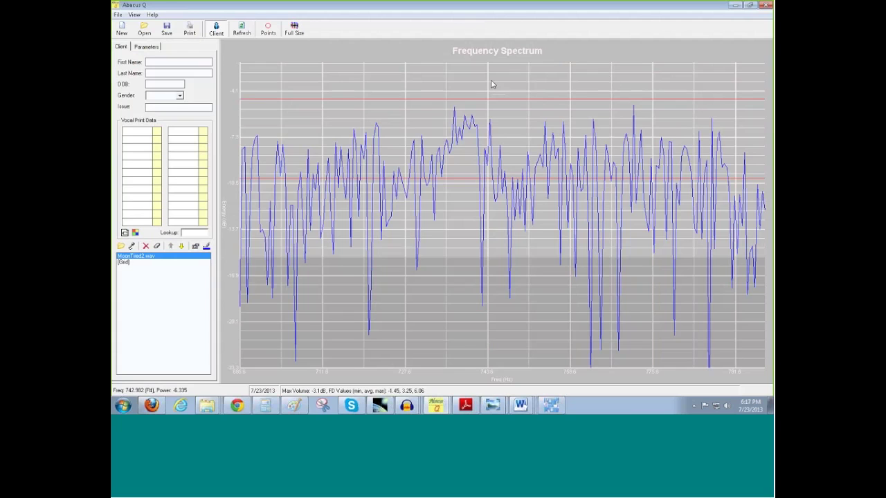
right_click(455, 109)
left_click(476, 114)
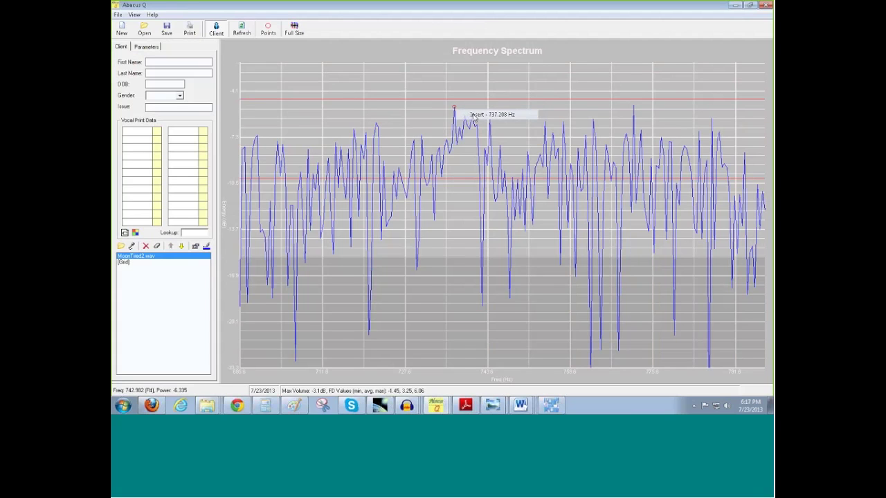
mouse_move(464, 72)
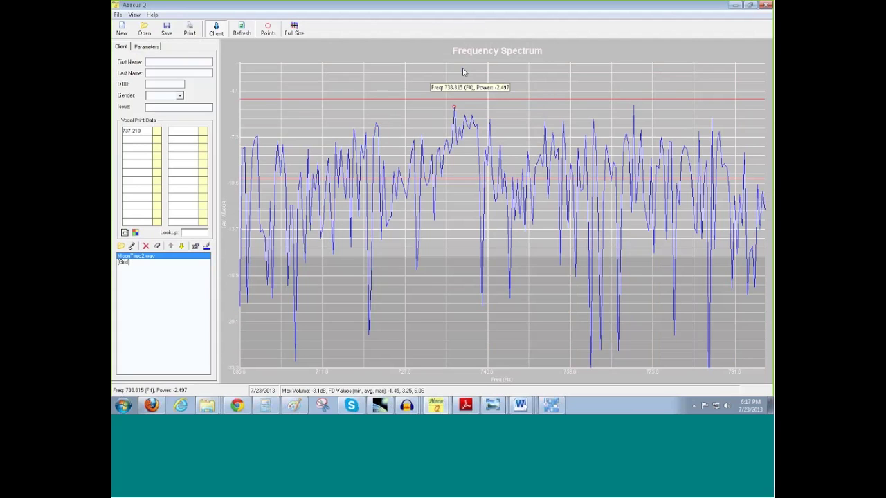
left_click(295, 29)
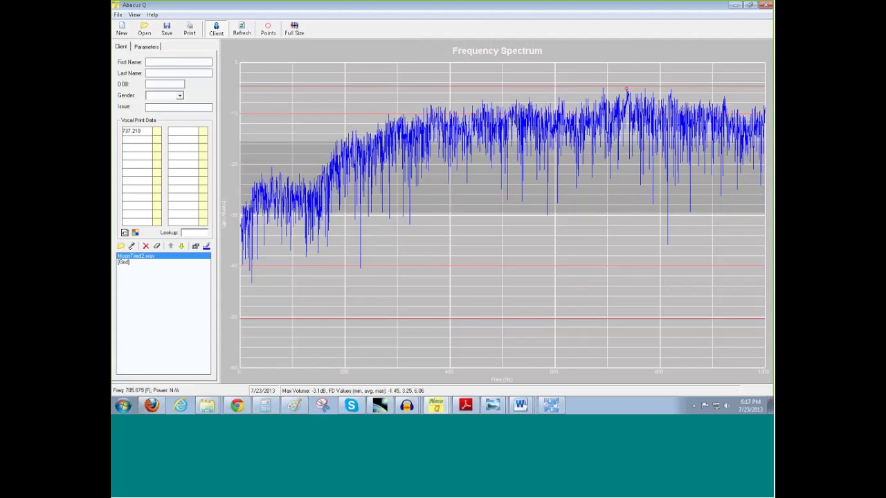
Auto-mark the spectrum's peaks and dips, then delete the 194.080, 192.613 and 219.501 Hz markers.
left_click(273, 32)
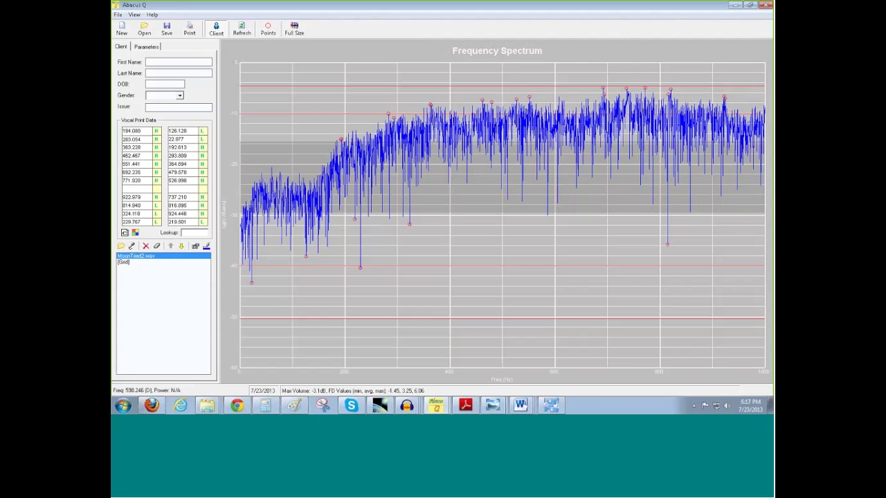
mouse_move(432, 191)
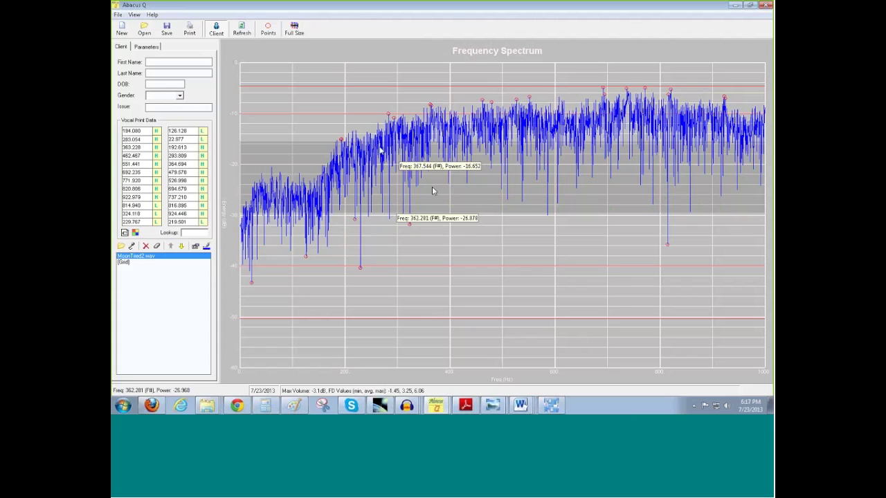
mouse_move(341, 139)
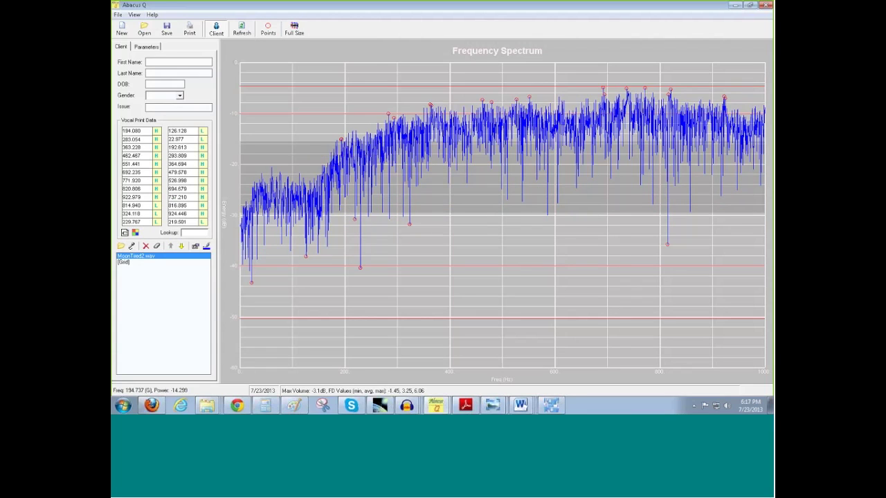
right_click(343, 143)
left_click(350, 145)
right_click(344, 145)
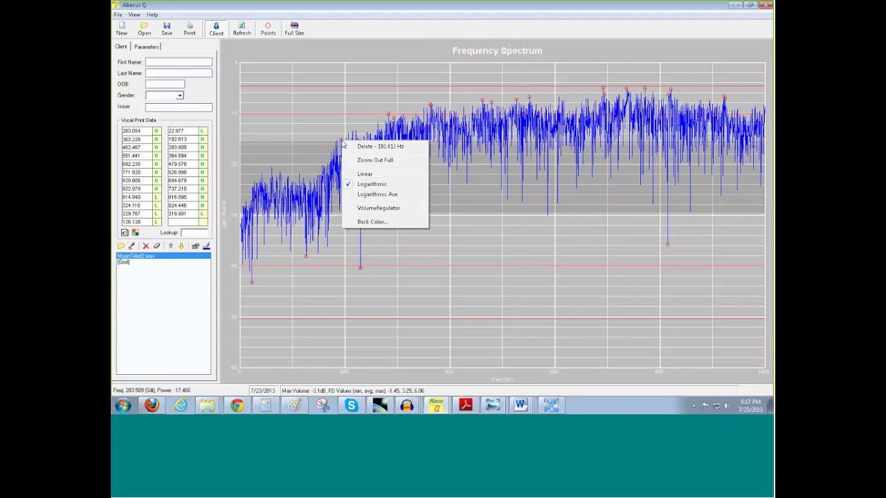
left_click(352, 146)
right_click(355, 220)
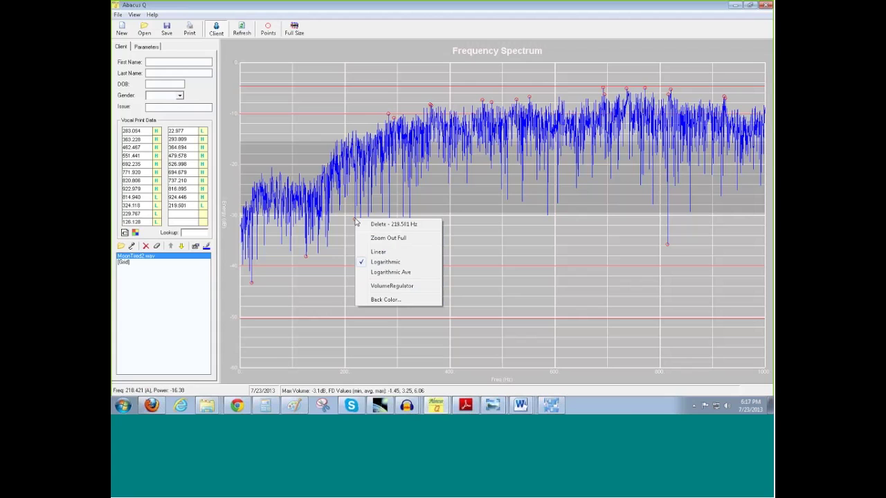
left_click(365, 225)
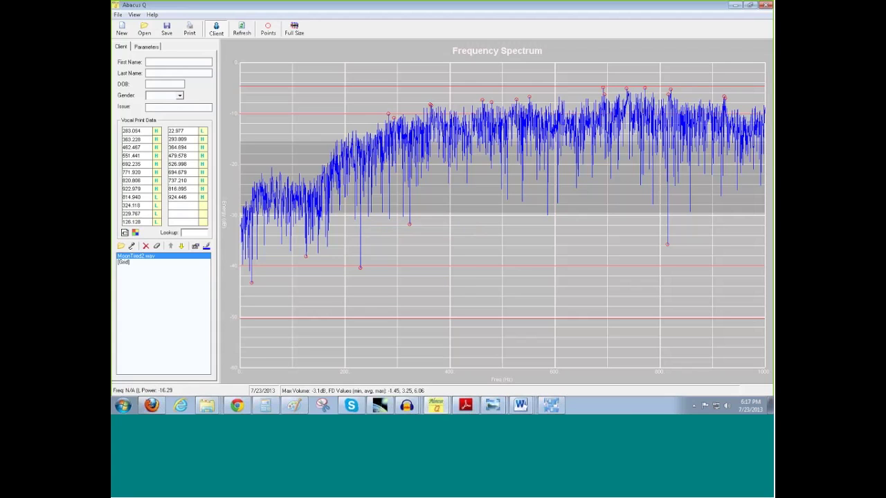
mouse_move(308, 274)
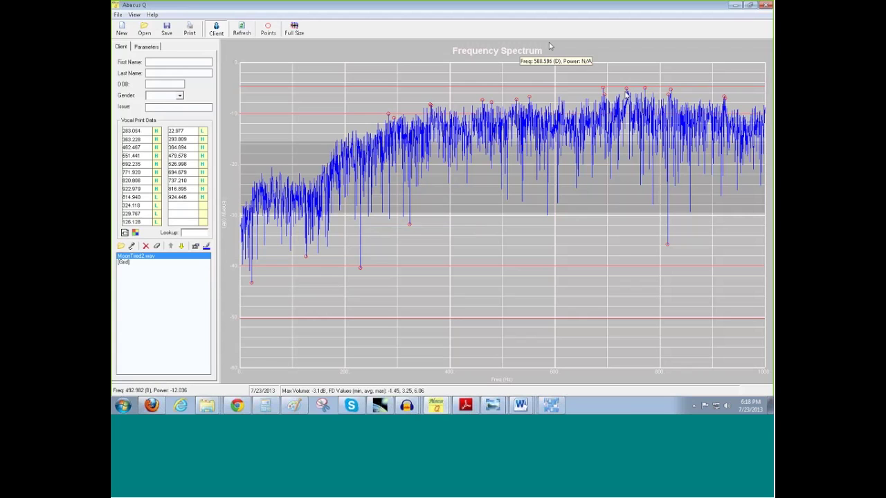
left_click(638, 115)
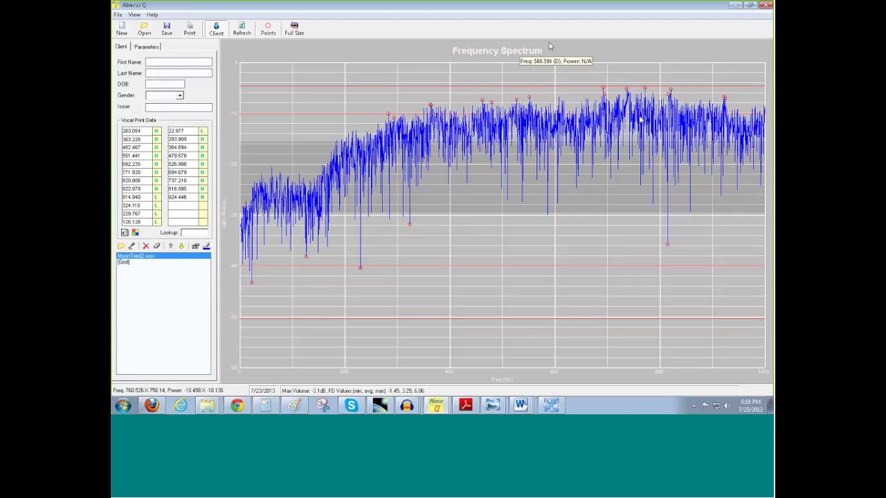
Zoom to 721–760 Hz and insert markers at the 739.166, 740.632 and 744.054 Hz peaks.
left_click(620, 81)
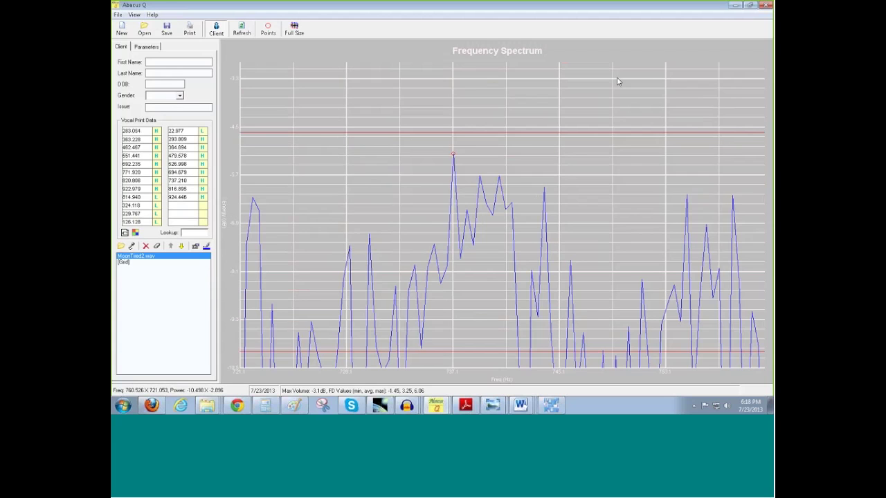
right_click(485, 182)
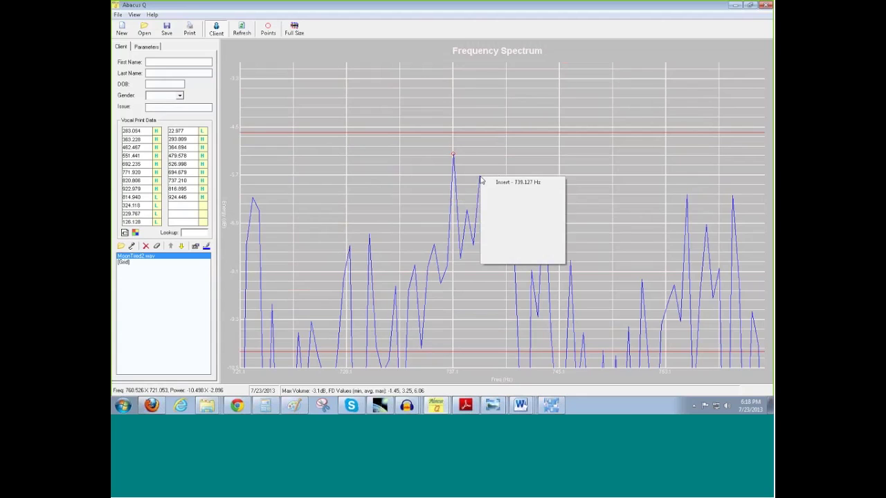
left_click(512, 182)
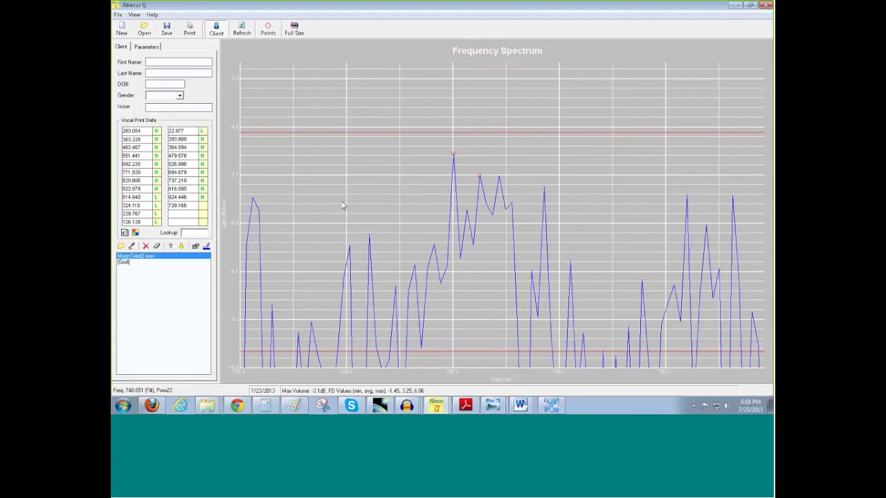
right_click(501, 181)
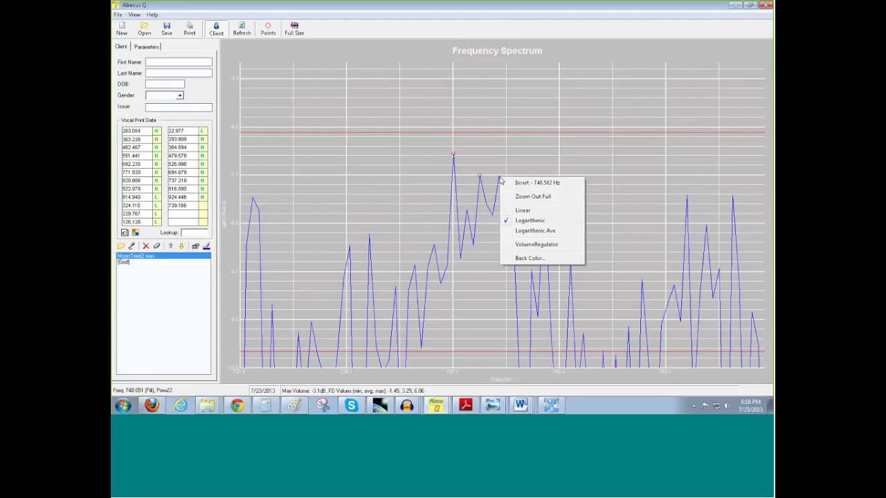
left_click(515, 182)
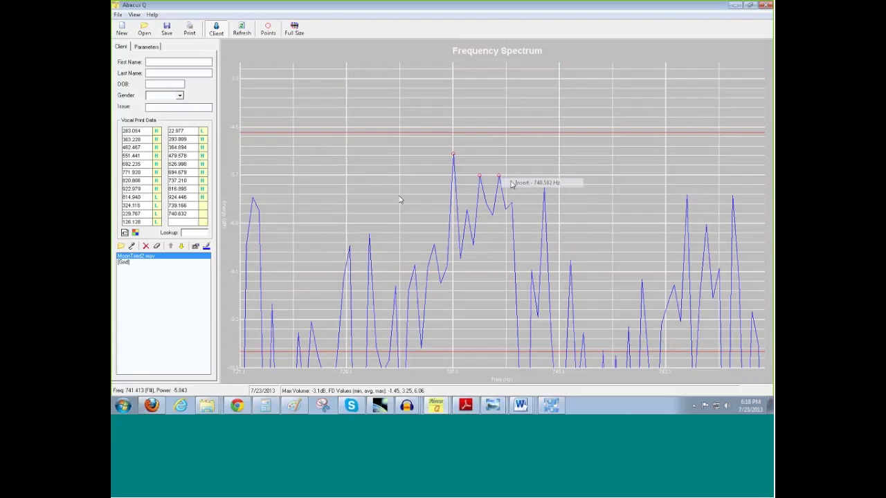
mouse_move(545, 194)
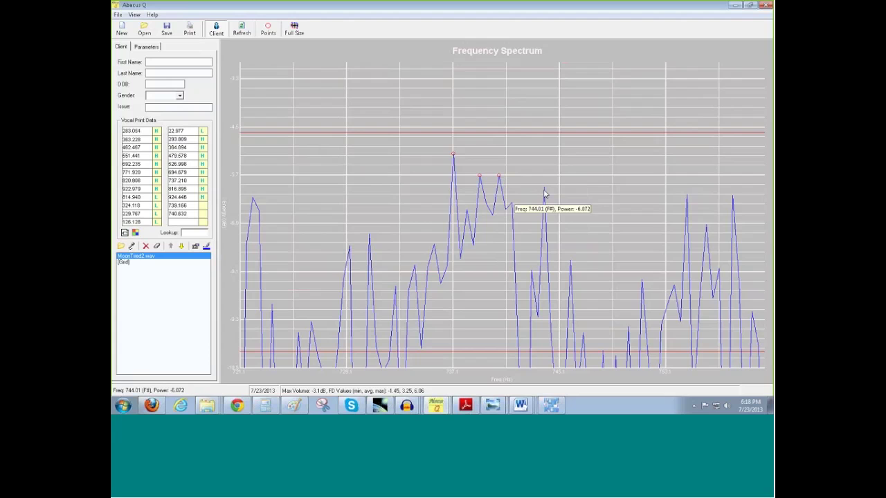
right_click(545, 194)
left_click(554, 197)
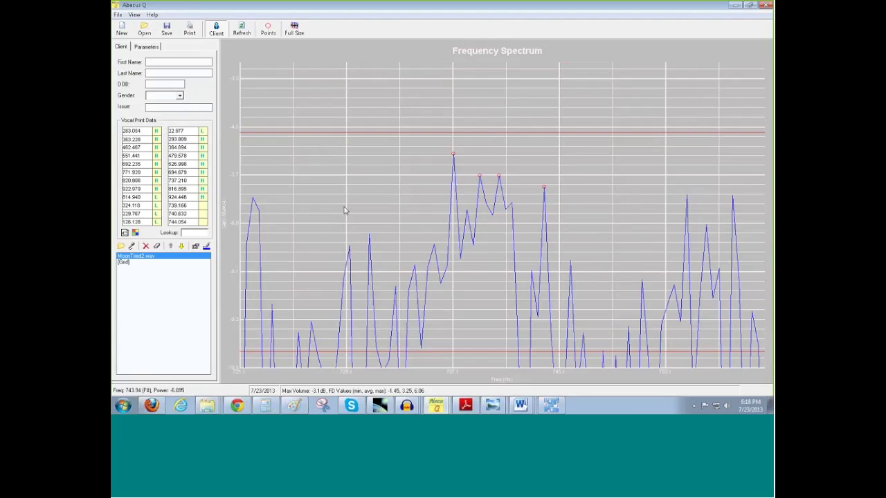
Flag 739.166 and 744.054 Hz as H and return to the full 0–1000 Hz spectrum.
left_click(202, 207)
type("H")
left_click(201, 221)
type("H")
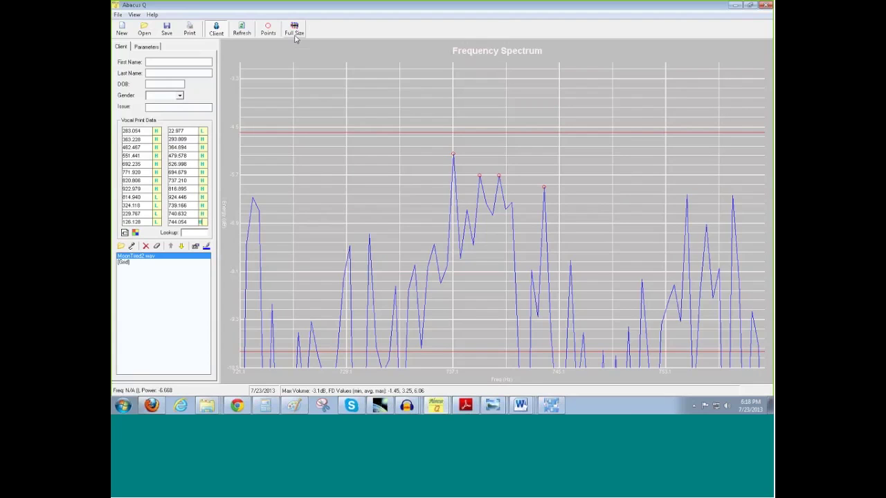
left_click(294, 31)
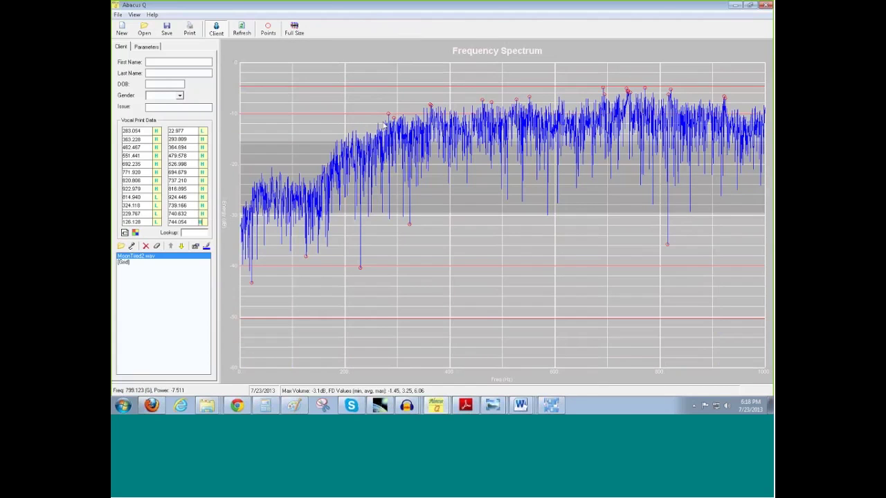
Enter the client's first and last name for the vocal print.
mouse_move(731, 118)
mouse_move(399, 129)
type("MoonStone2")
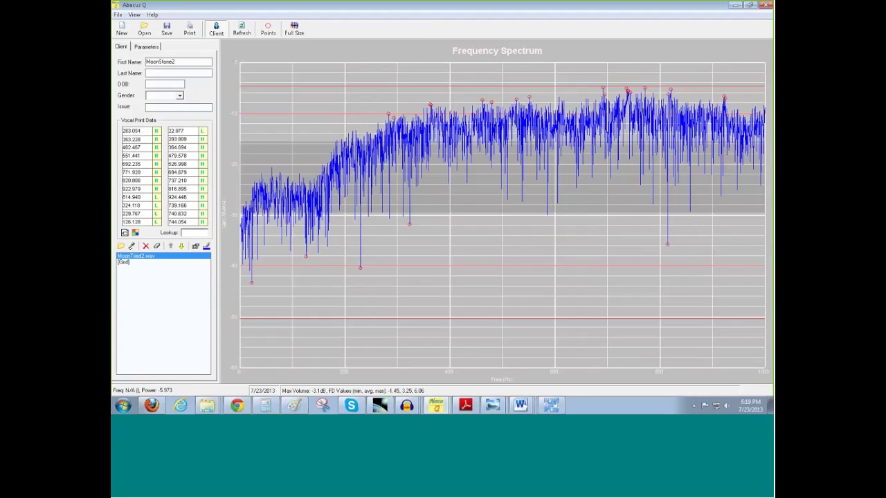
left_click(170, 72)
type("online")
Set the issue to TIRED, enter the client's date of birth, and choose gender Female.
left_click(166, 104)
type("TIRED")
left_click(156, 84)
type("11/06/43")
left_click(179, 95)
left_click(176, 114)
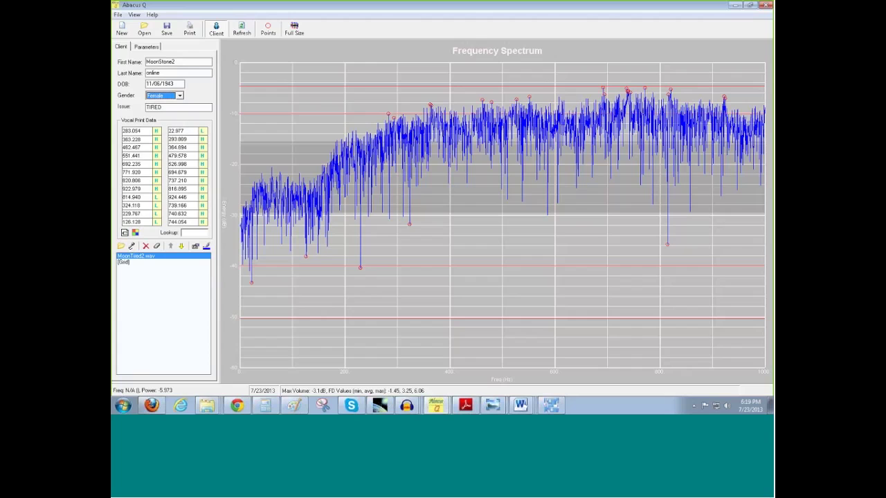
Save the vocal print as a BioAcoustic Genesis .gns file in Desktop > gns.
left_click(136, 233)
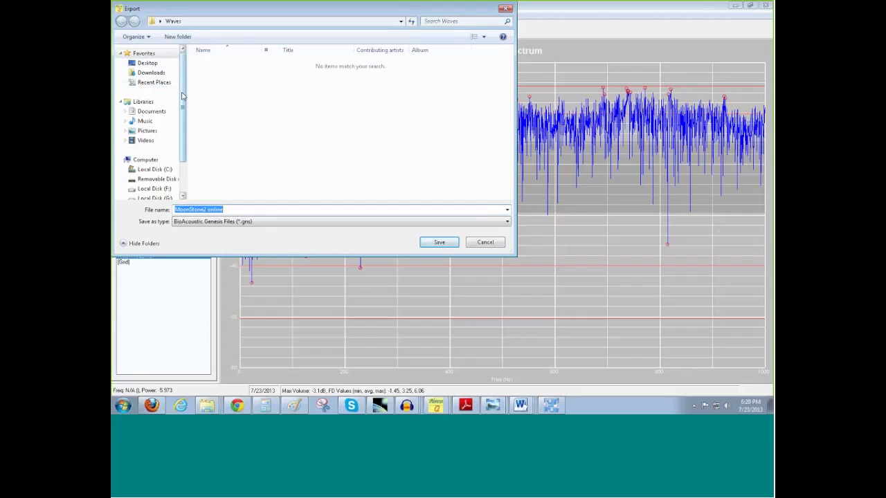
mouse_move(182, 96)
left_mouse_down()
mouse_move(186, 113)
mouse_move(188, 82)
left_mouse_up()
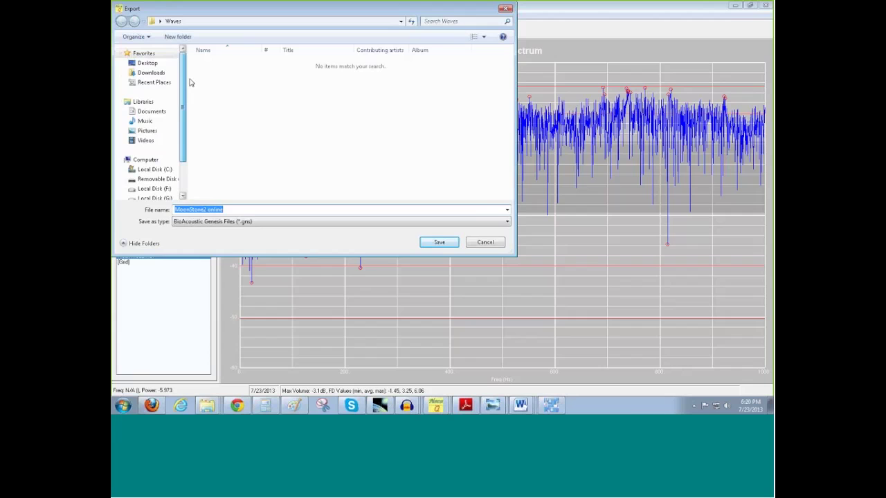
left_click(142, 65)
double_click(337, 190)
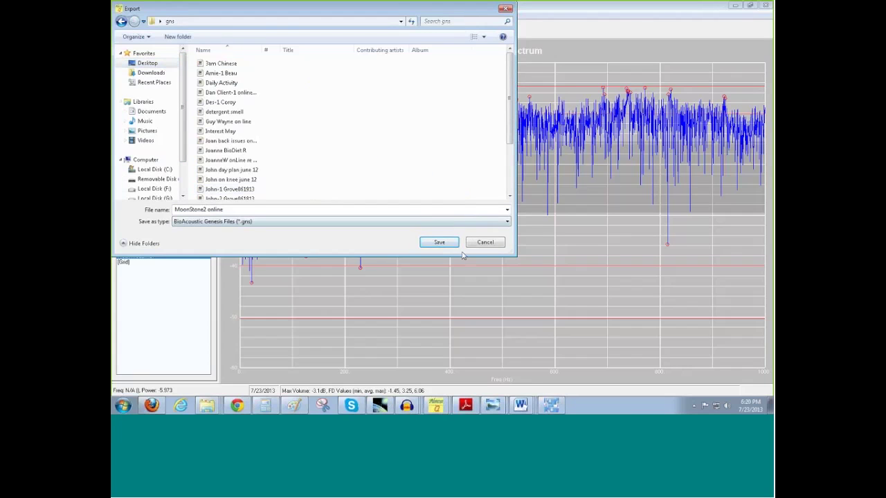
left_click(438, 243)
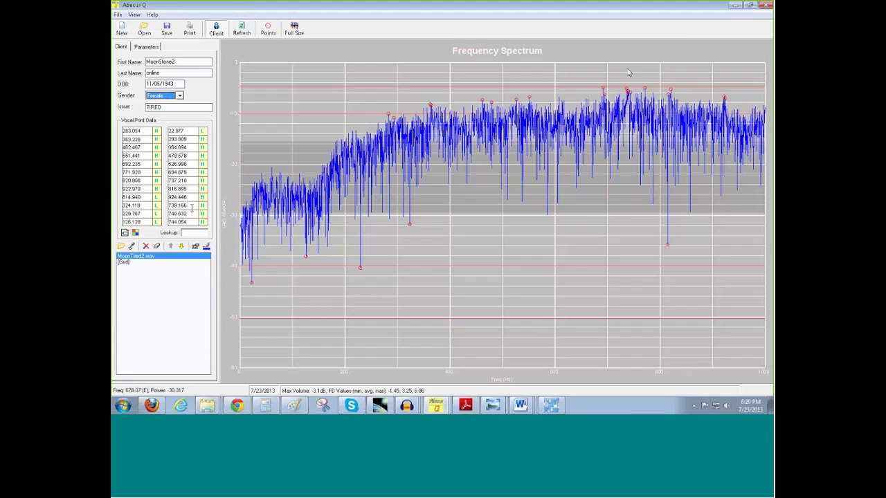
Minimize Abacus Q and launch BioAcoustic Fatigue Fundamentals-P from a Start-menu search for 'fatigue'.
left_click(736, 5)
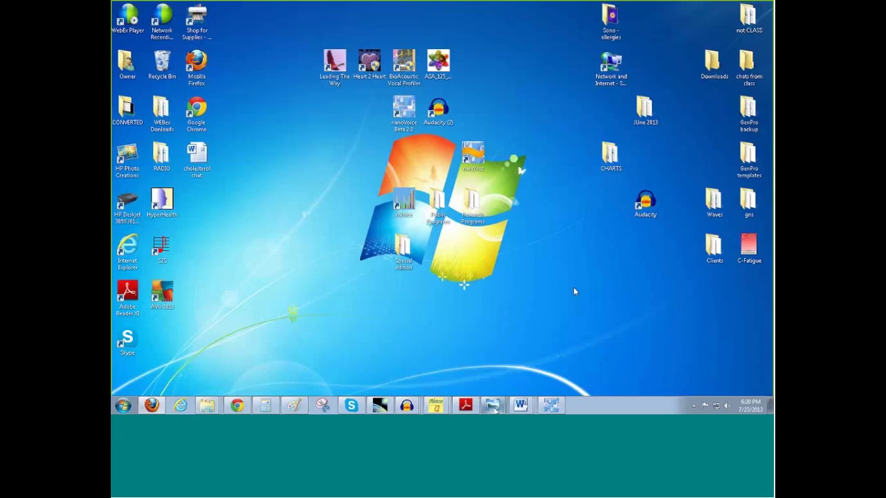
mouse_move(493, 407)
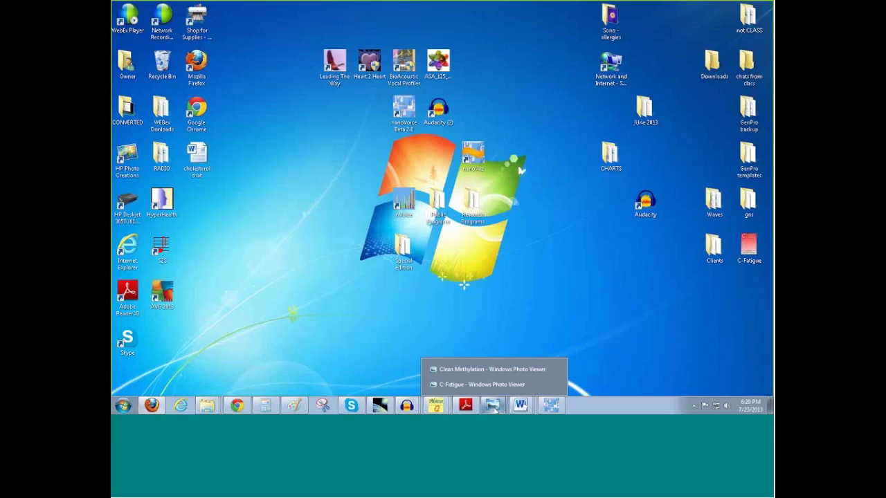
left_click(131, 405)
type("f")
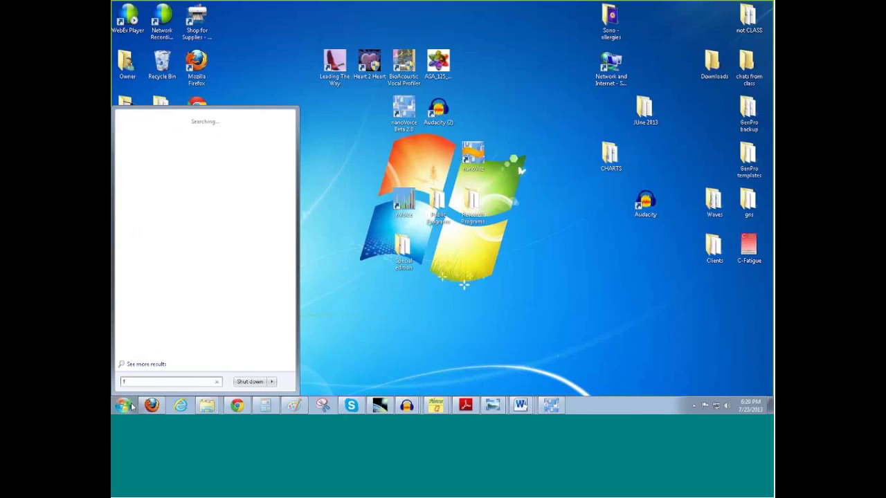
type("atigue")
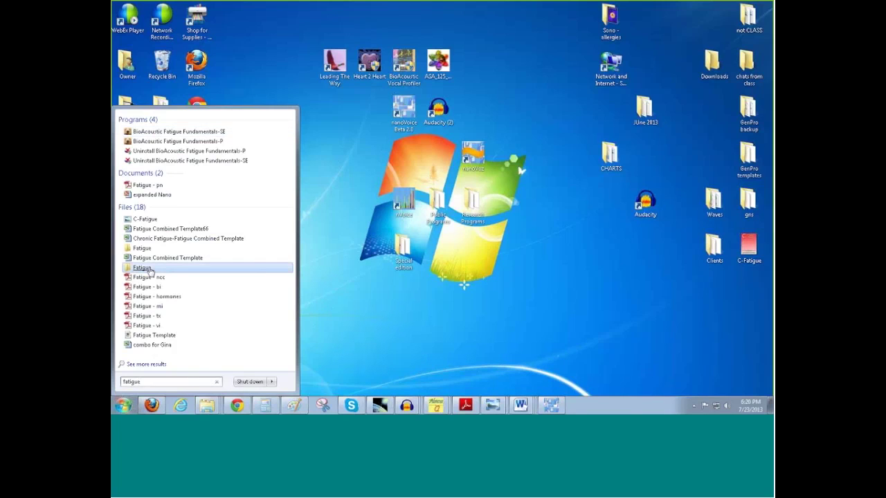
left_click(164, 140)
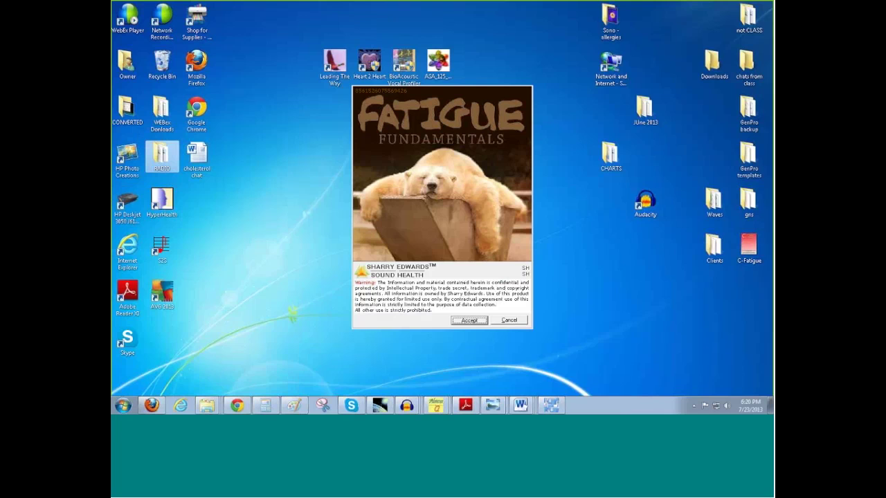
Accept the confidentiality warning on the Fatigue Fundamentals splash screen to reach the Client Information form.
left_click(469, 320)
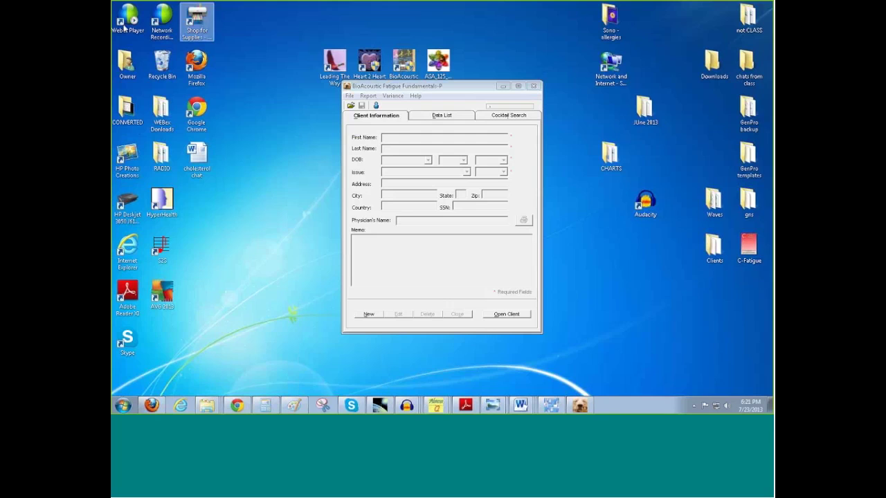
Open the client file 'MoonStone2 online' from the Desktop's gns folder via File > Open Client.
left_click(350, 96)
left_click(351, 108)
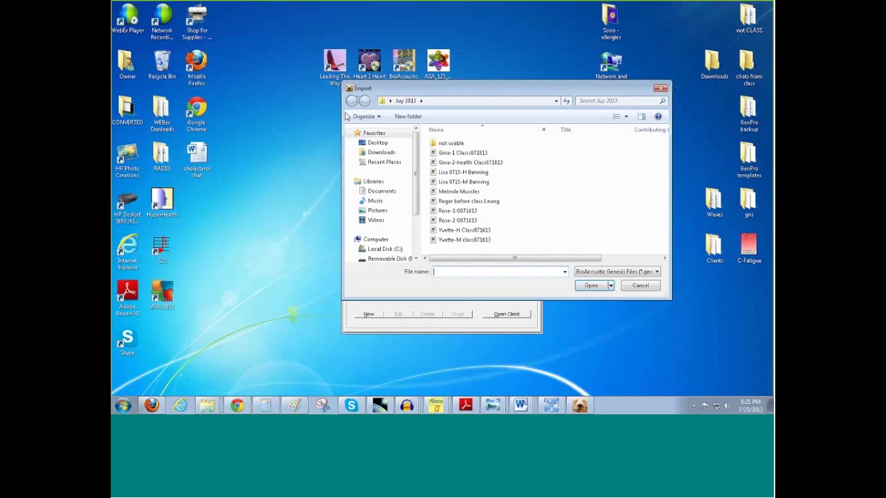
left_click(377, 142)
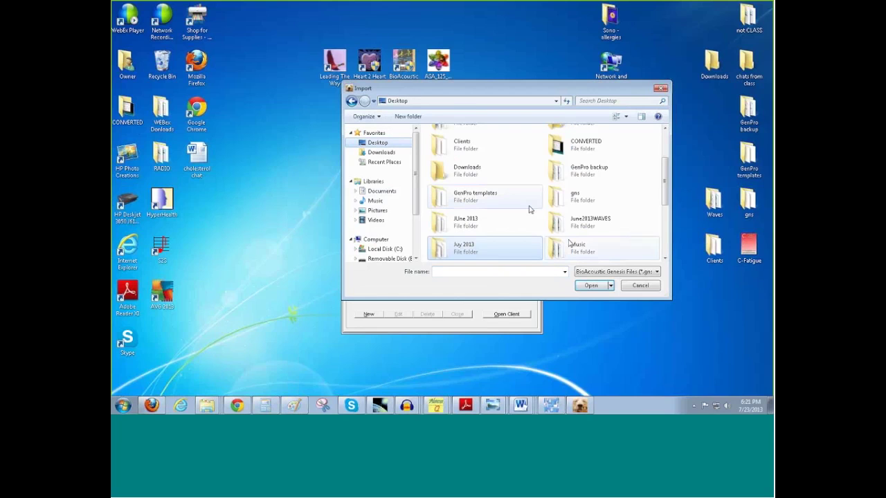
scroll(569, 243, "down", 3)
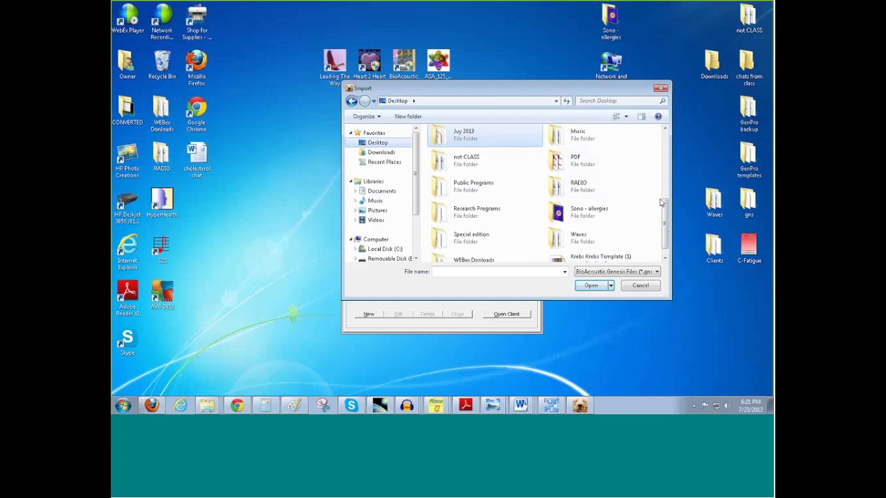
left_click_drag(667, 219, 667, 180)
double_click(566, 173)
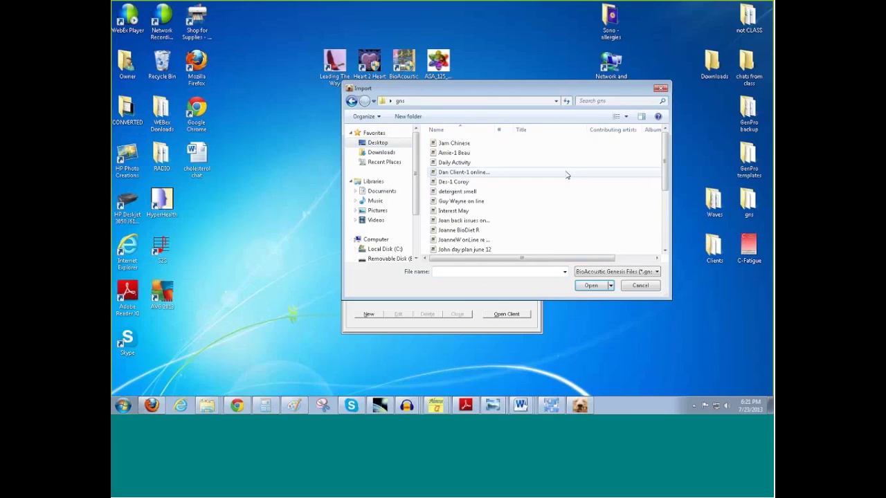
left_click_drag(666, 175, 661, 217)
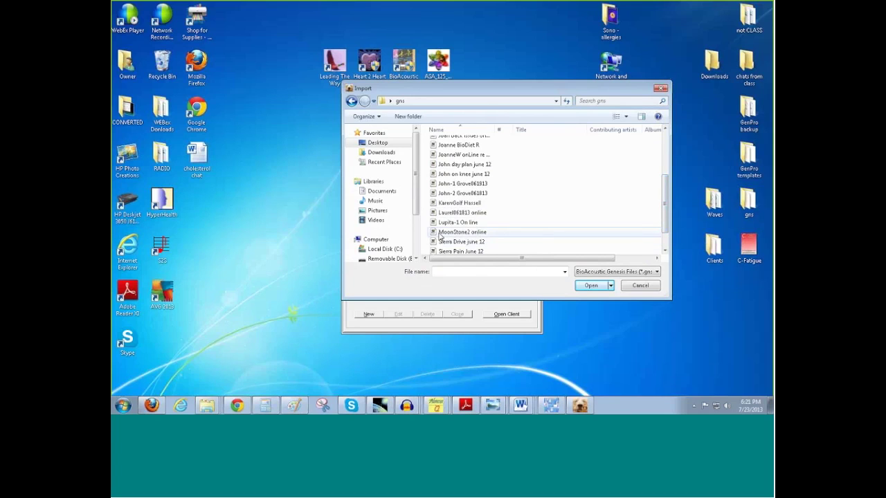
double_click(441, 236)
Show the MoonStone2 vocal print on the Data List tab and uncheck all report categories.
left_click(419, 118)
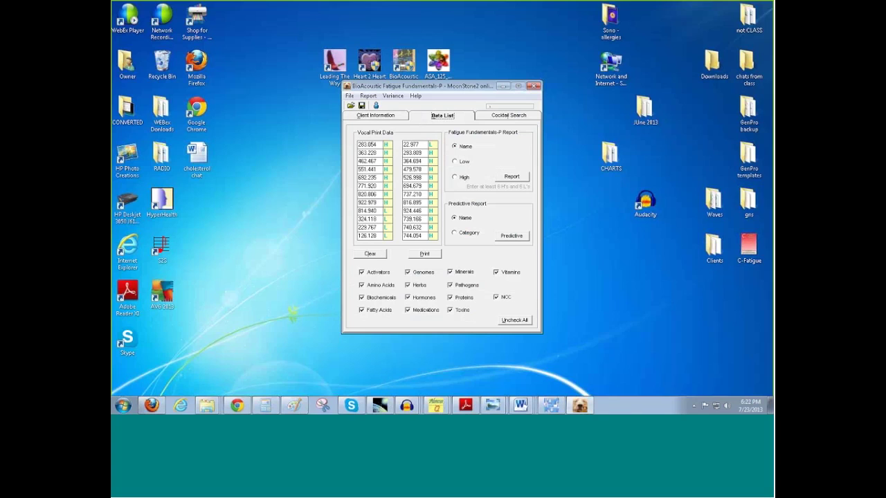
left_click(514, 321)
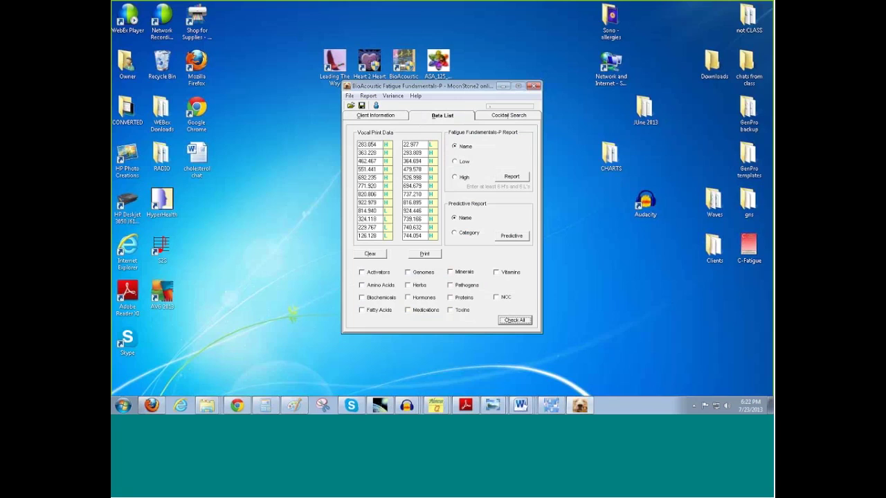
Search the cocktail database by use for 'fatigue', after trying 'heart' and 'adrenal'.
left_click(491, 116)
left_click(497, 141)
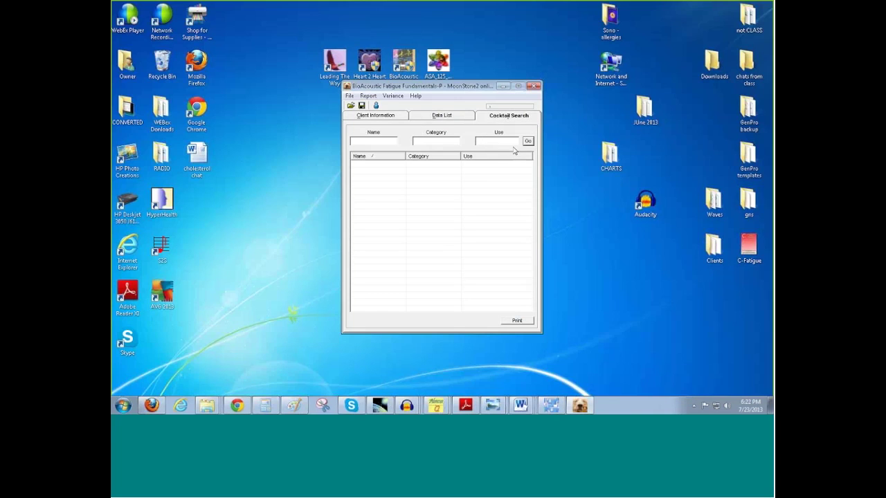
type("heart")
key("BackSpace")
key("BackSpace")
key("BackSpace")
key("BackSpace")
key("BackSpace")
type("adrenal")
key("BackSpace")
key("BackSpace")
key("BackSpace")
key("BackSpace")
key("BackSpace")
key("BackSpace")
type("fatigue")
key("Return")
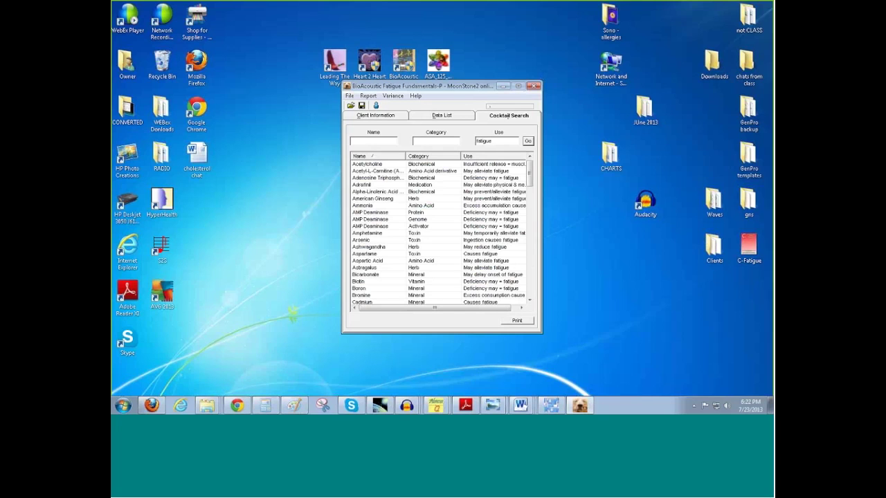
Replace the use search term with 'alleviate' to list fatigue-relief substances.
left_click_drag(530, 173, 540, 198)
key("shift+Home")
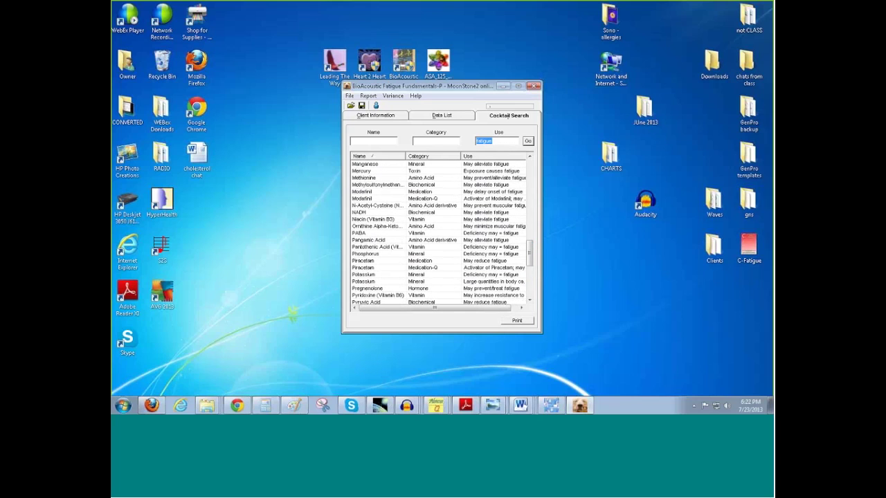
type("al")
key("Return")
type("leviate")
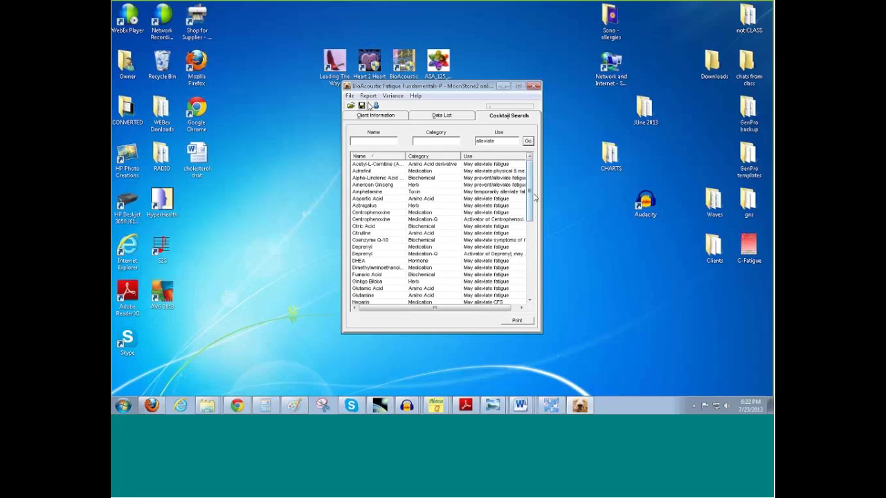
left_click_drag(526, 202, 500, 169)
Back on the Data List, include Pathogens in the report and review the Variance setting.
left_click(442, 116)
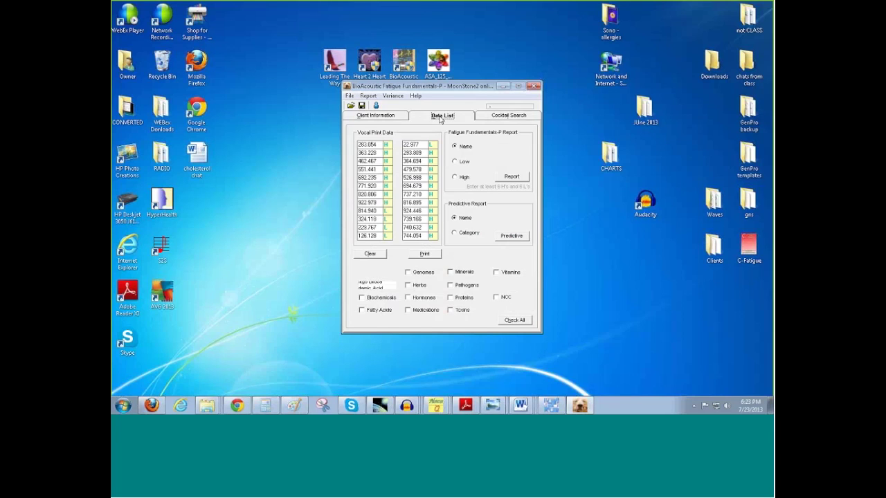
left_click(465, 286)
left_click(394, 96)
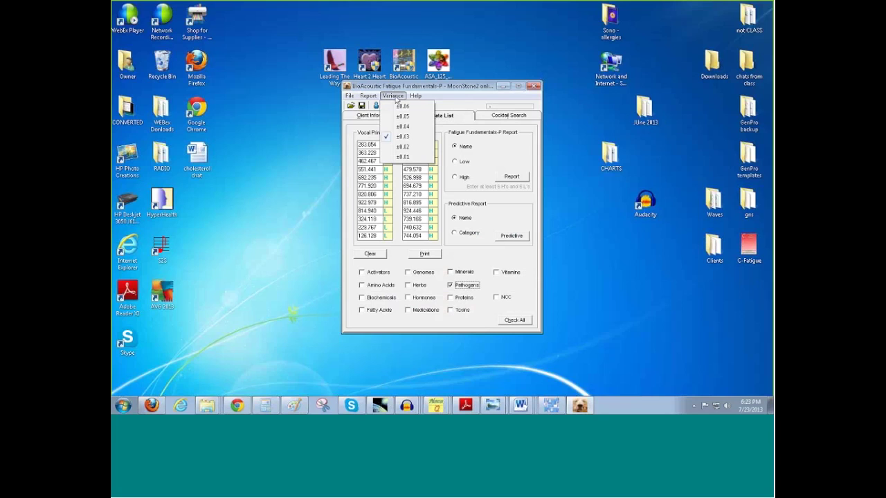
left_click(394, 97)
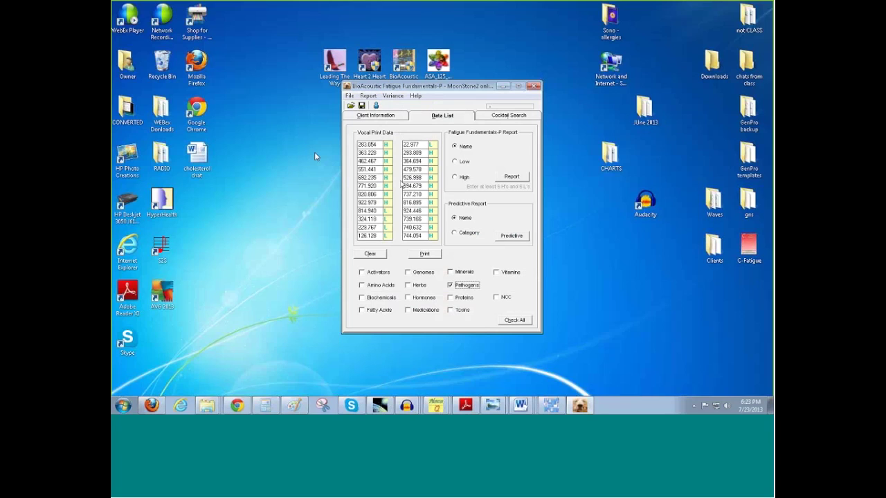
left_click(394, 96)
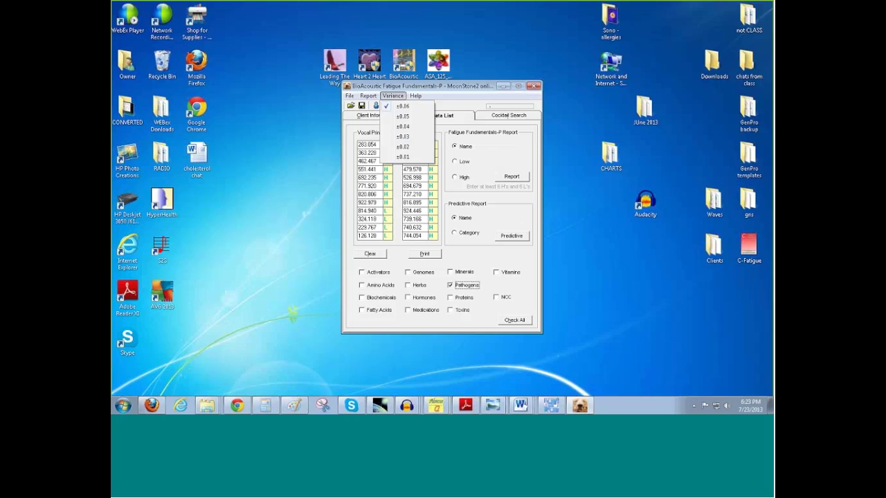
Toggle Minerals, include Genomes, and generate the Frequency Equivalents report.
left_click(463, 278)
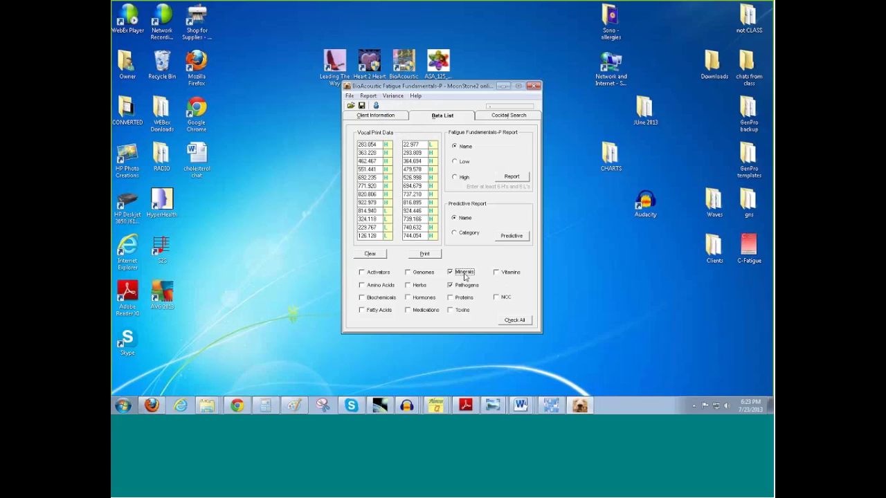
left_click(407, 272)
left_click(511, 177)
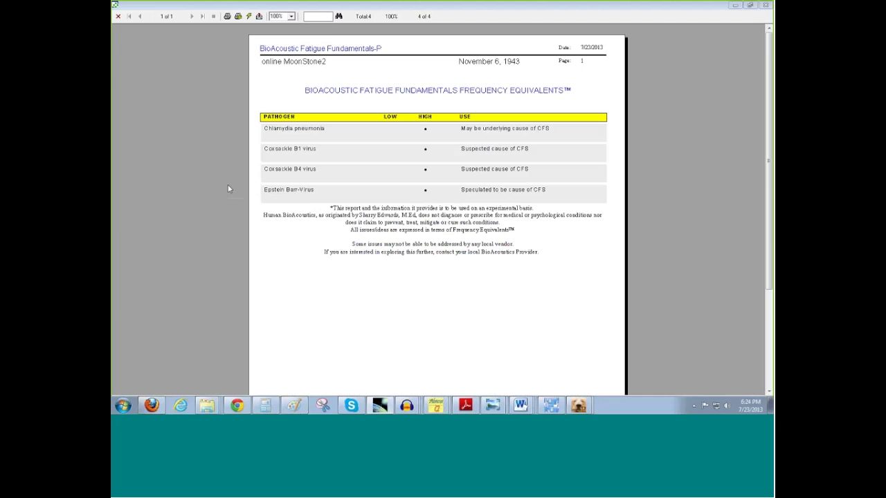
Close the BioAcoustic Genesis Professional window to reveal the four-pathogen Frequency Equivalents report.
left_click_drag(112, 76, 405, 97)
left_click_drag(407, 346, 556, 346)
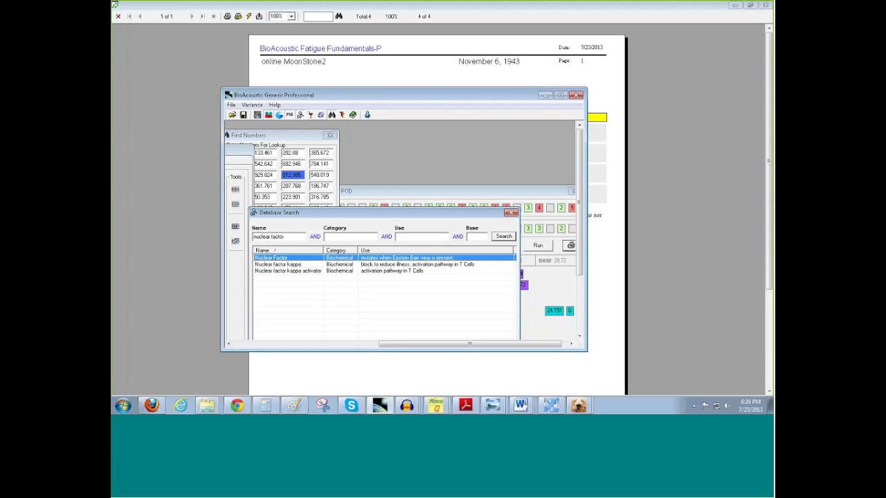
left_click(443, 86)
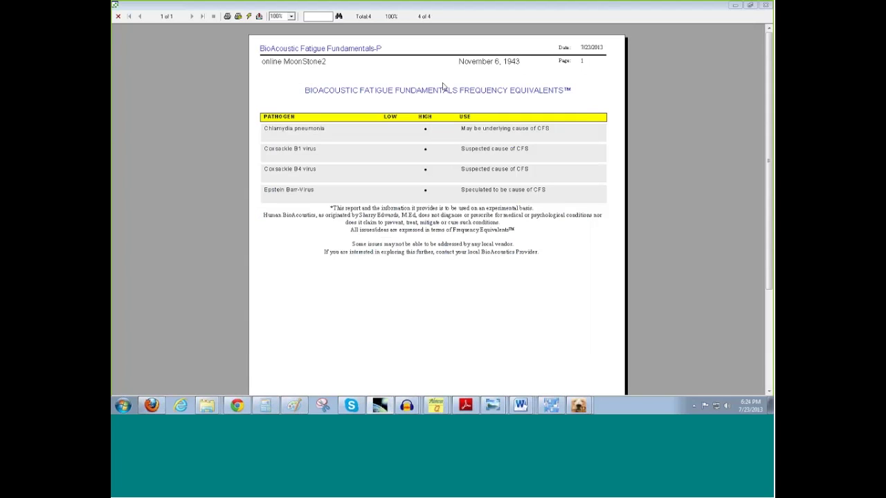
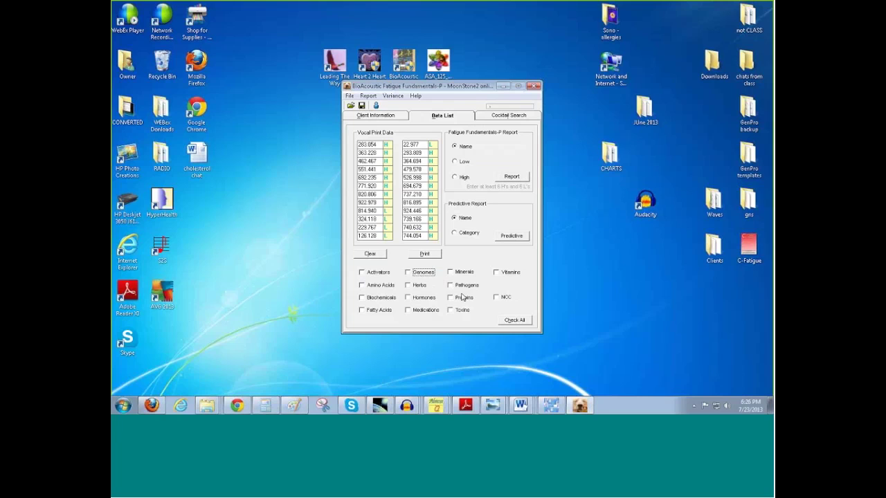
Tick the Pathogens category for MoonStone2's fatigue report.
left_click(457, 285)
Generate the pathogen fatigue report, then bring the Abacus Q spectrum window forward.
left_click(513, 178)
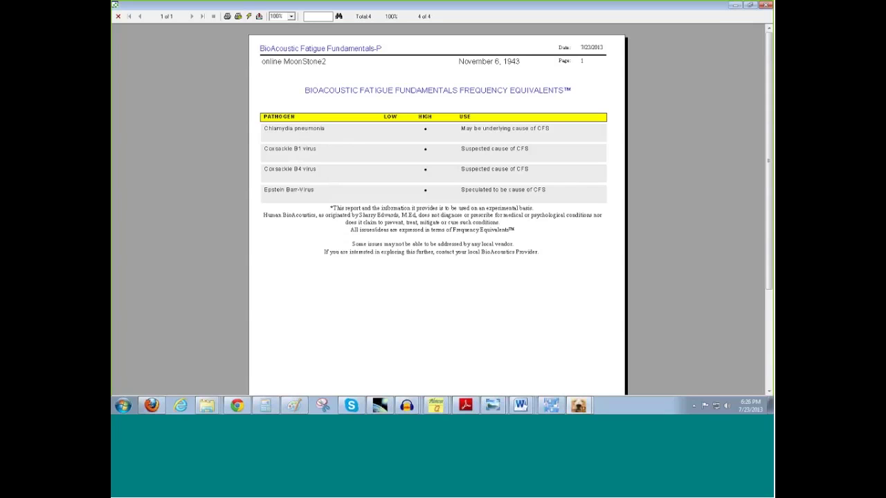
mouse_move(435, 409)
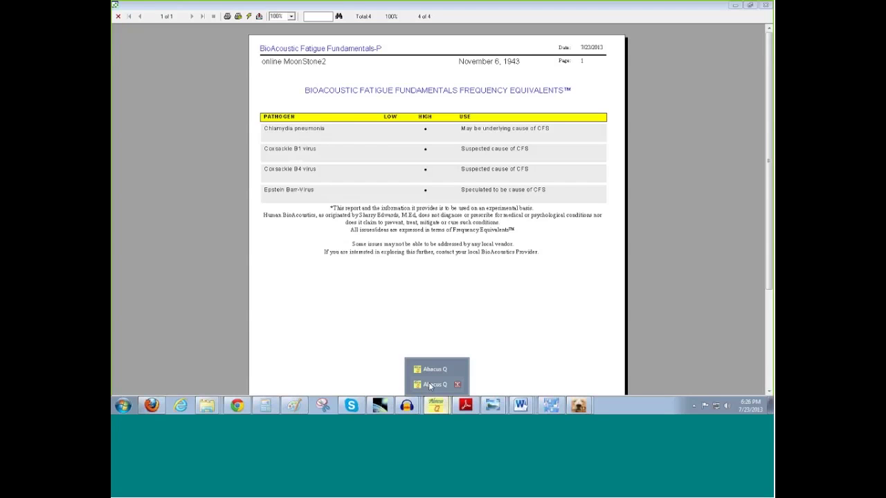
left_click(432, 384)
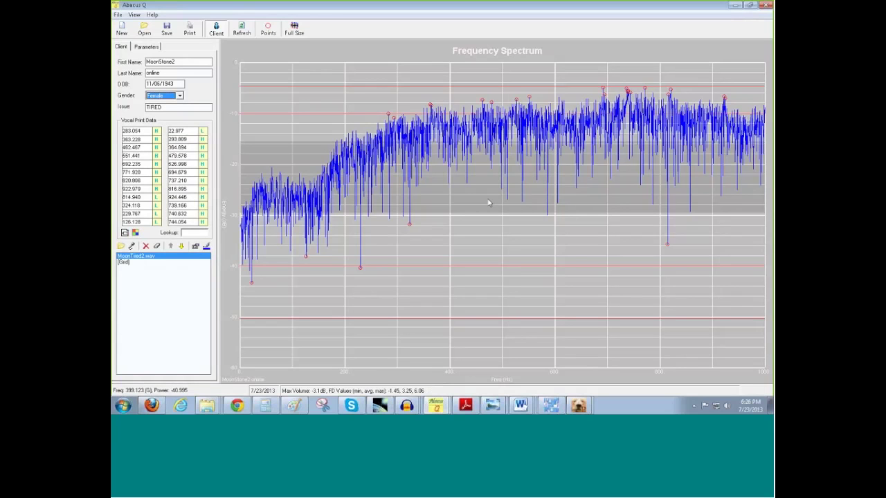
Review MoonStone2's Frequency Spectrum graph in Abacus Q, then minimize that window.
mouse_move(603, 92)
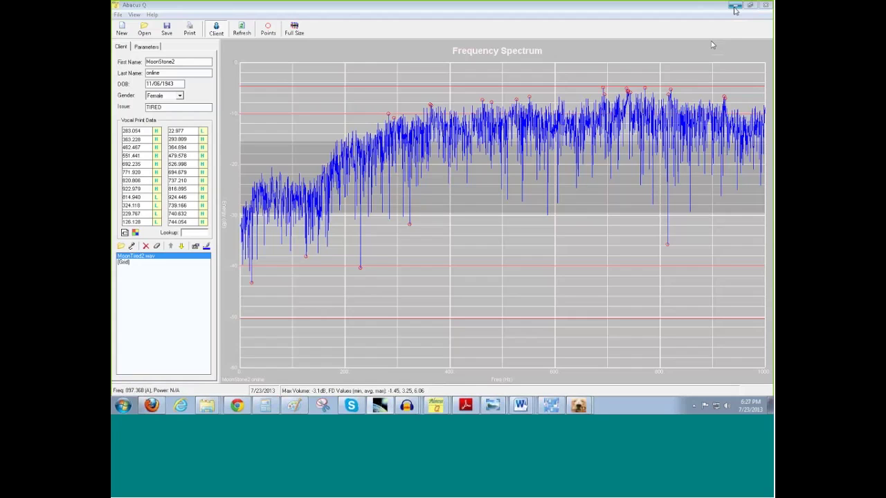
left_click(735, 10)
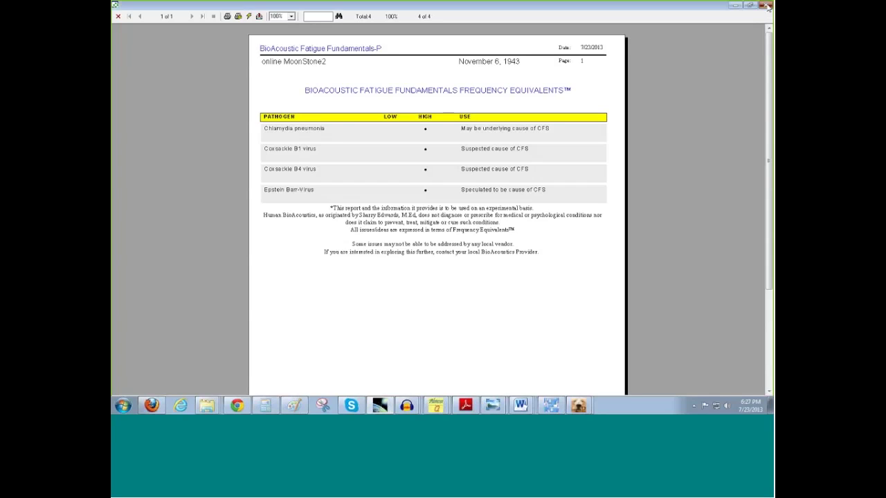
Close the pathogen report and run reports on proteins, hormones, amino acids, vitamins and minerals.
left_click(765, 5)
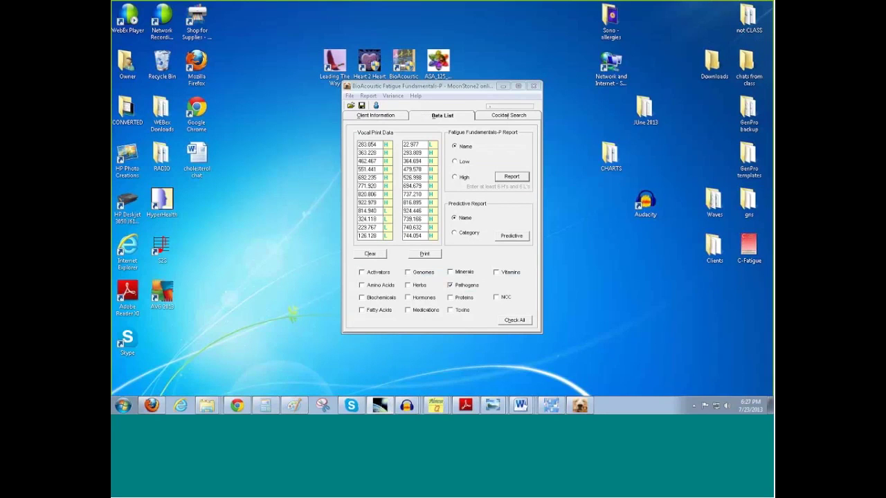
left_click(464, 298)
left_click(408, 297)
left_click(378, 287)
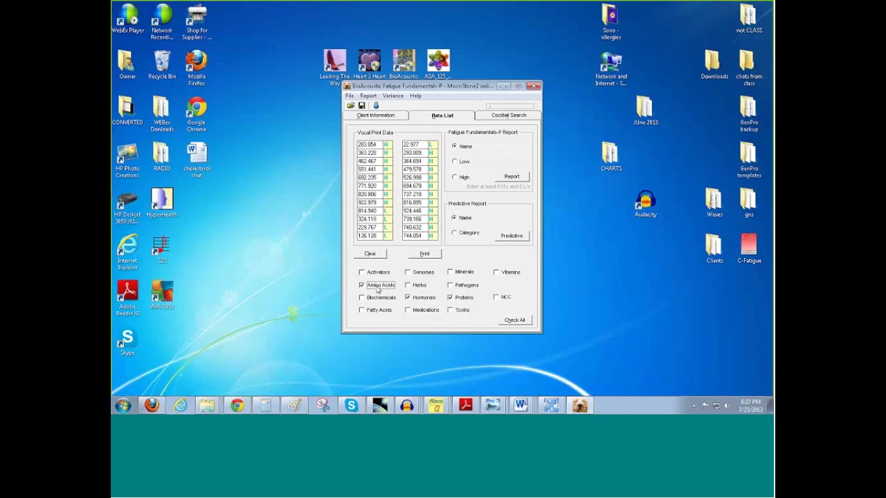
left_click(518, 275)
left_click(464, 272)
left_click(511, 177)
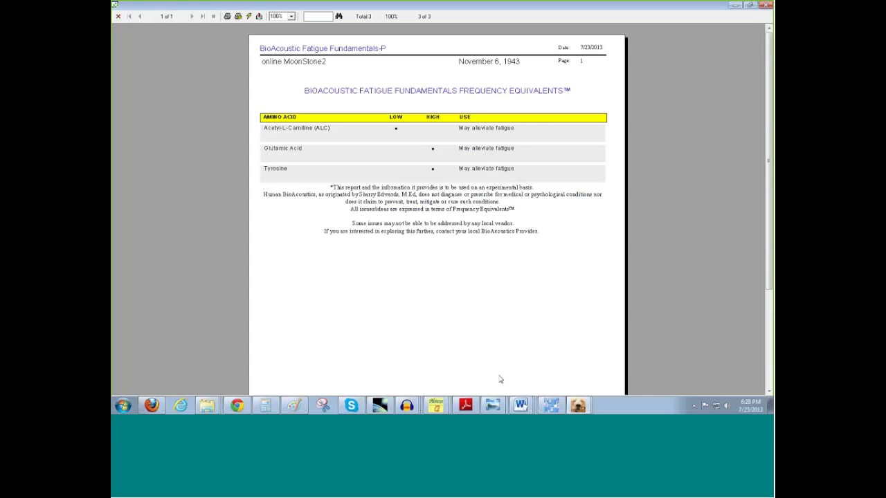
Check the Amino Acids table in NutrientAssimilationChart.pdf, then minimize Adobe Reader.
left_click(492, 406)
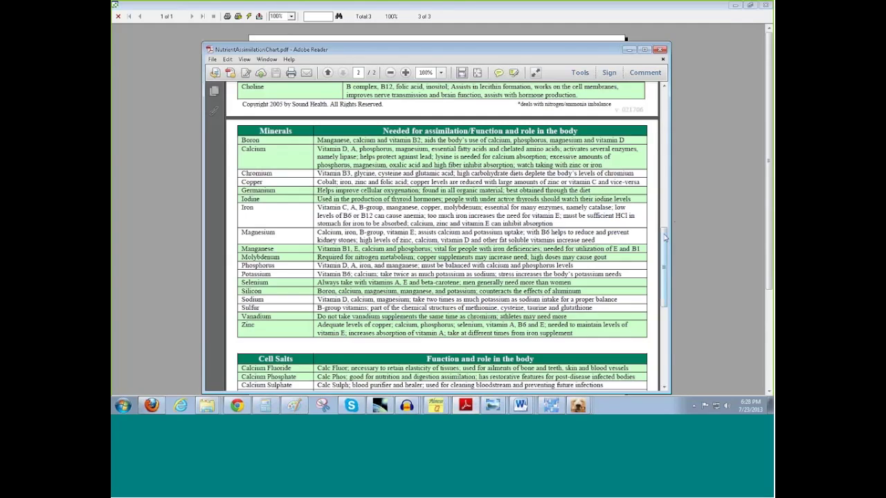
left_click_drag(662, 230, 651, 101)
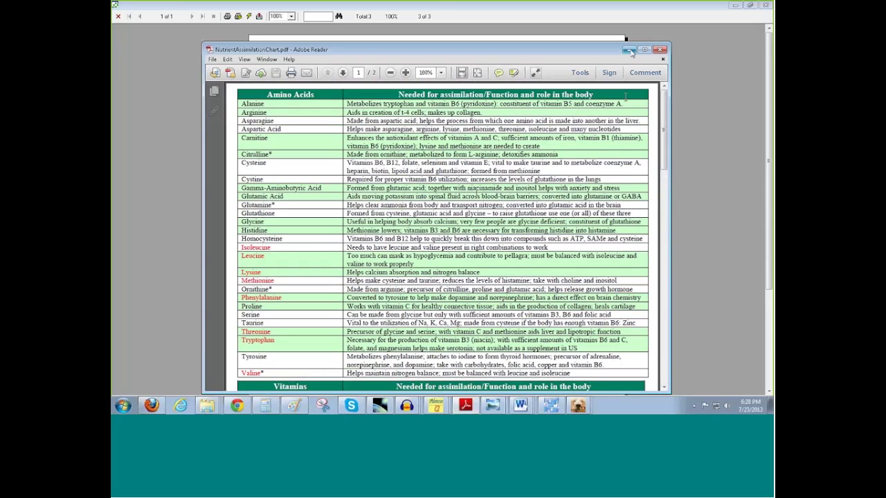
left_click(630, 49)
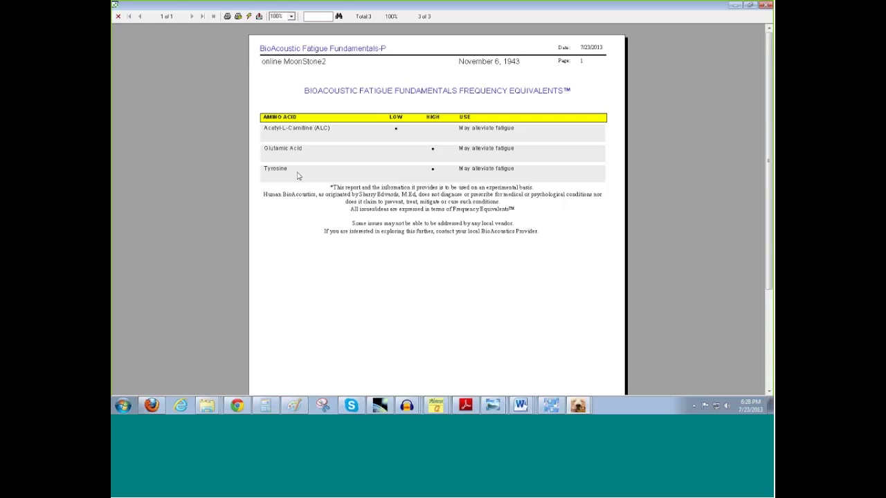
Close the amino acid and Cortisol reports and reopen NutrientAssimilationChart.pdf.
left_click(765, 6)
left_click(766, 6)
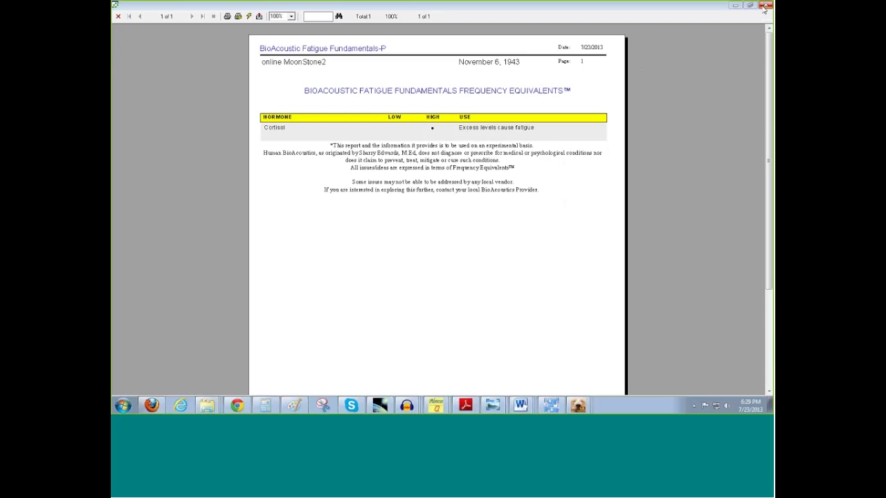
left_click(764, 6)
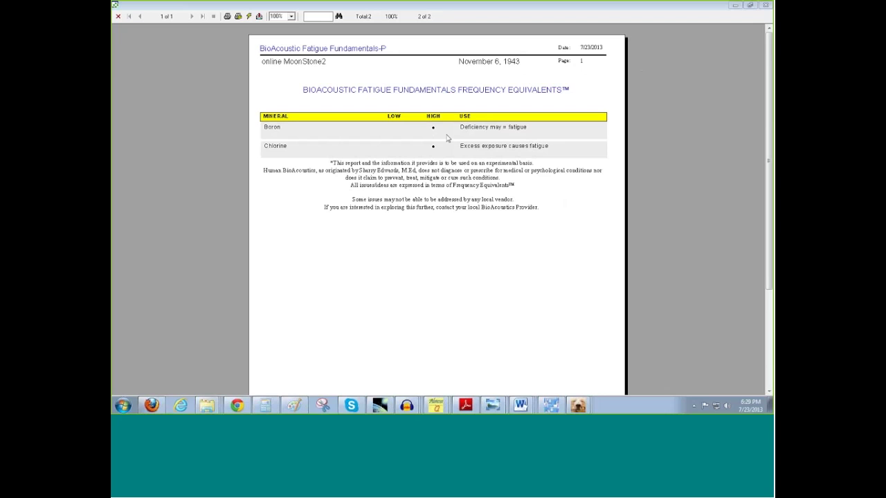
left_click(465, 406)
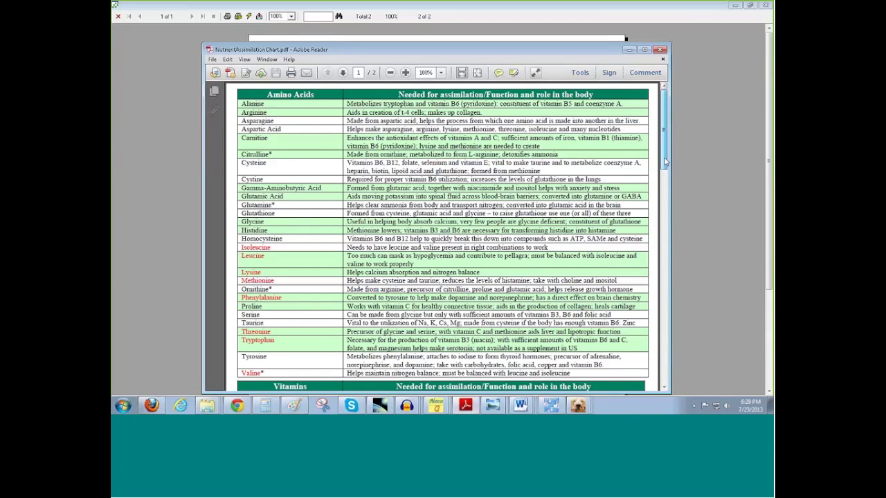
Compare the chart's Minerals table, Boron to Zinc, with the mineral report, then return to the chart.
scroll(652, 234, "down", 5)
scroll(651, 234, "down", 6)
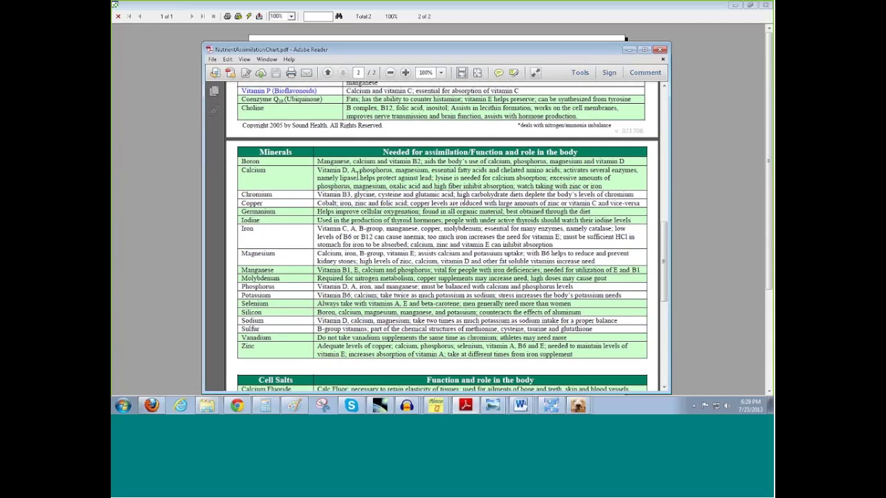
left_click(706, 125)
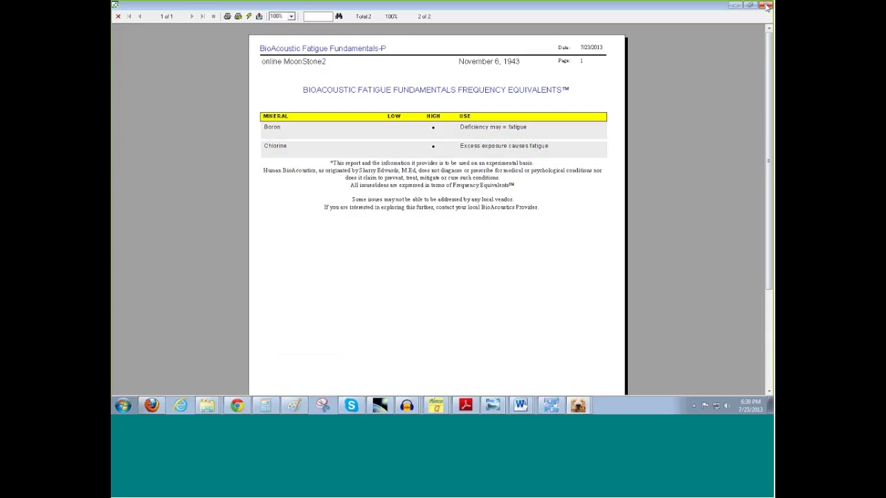
left_click(767, 5)
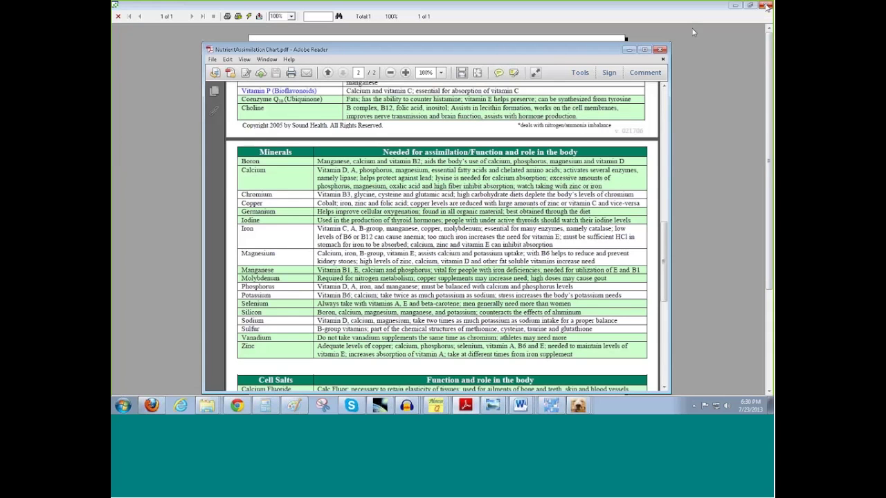
left_click(660, 50)
Review the chart's Vitamins table, then minimize the chart and the vitamin fatigue report viewer.
left_click_drag(666, 231, 666, 164)
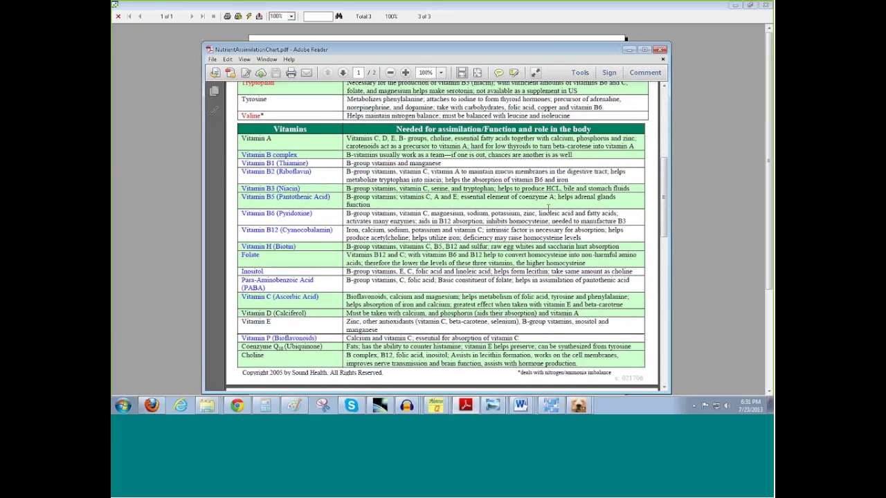
left_click(628, 50)
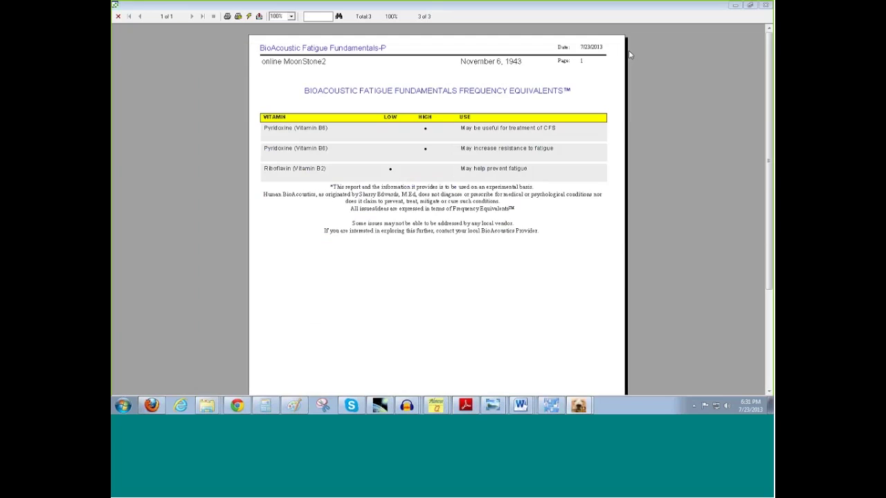
left_click(736, 5)
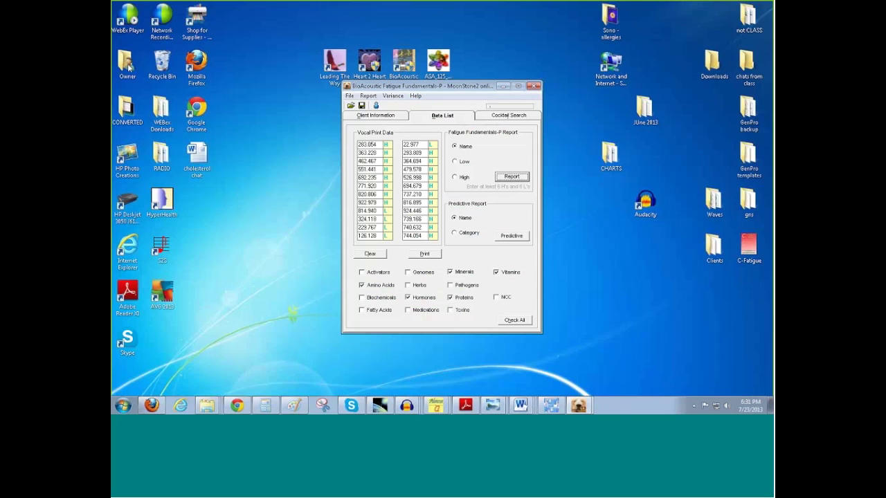
mouse_move(128, 67)
left_mouse_down()
mouse_move(267, 49)
mouse_move(450, 79)
mouse_move(586, 116)
mouse_move(580, 62)
left_mouse_up()
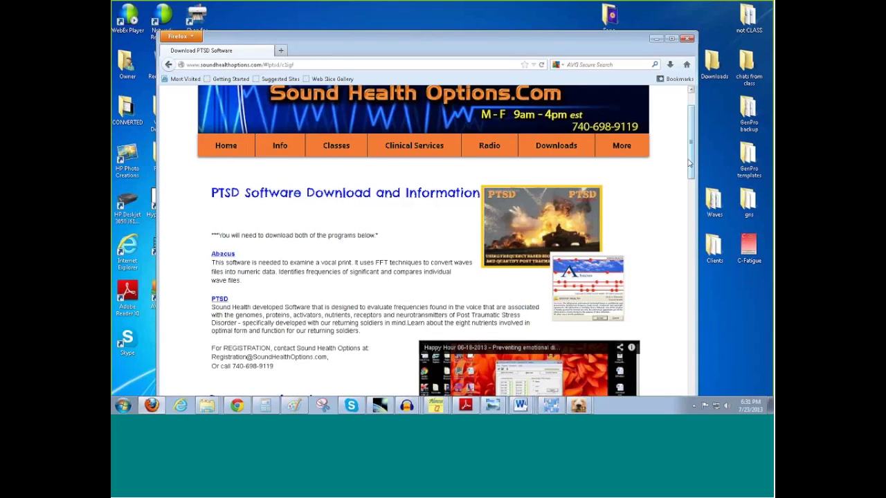
Scroll the Sound Health Options page to Resources for class, then minimize Firefox.
left_click_drag(691, 170, 684, 242)
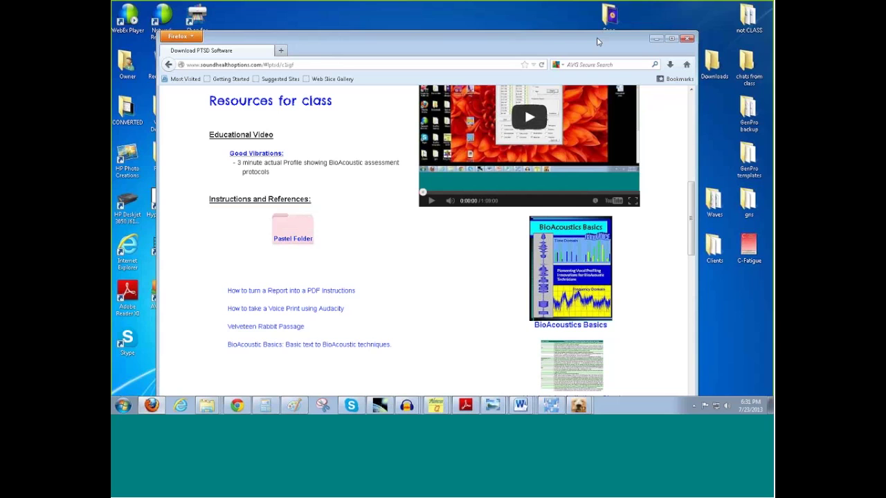
left_click(152, 406)
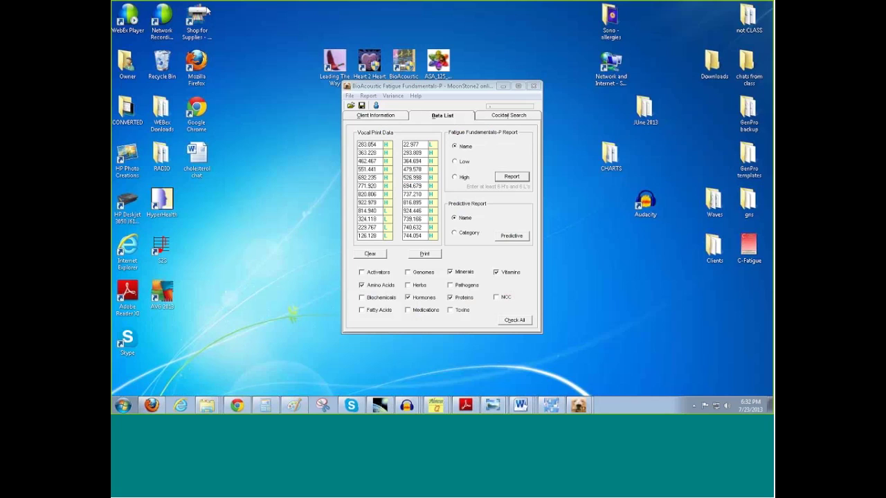
Search the Start menu for 'c' and cancel the Disk Cleanup it launched by mistake.
left_click(123, 407)
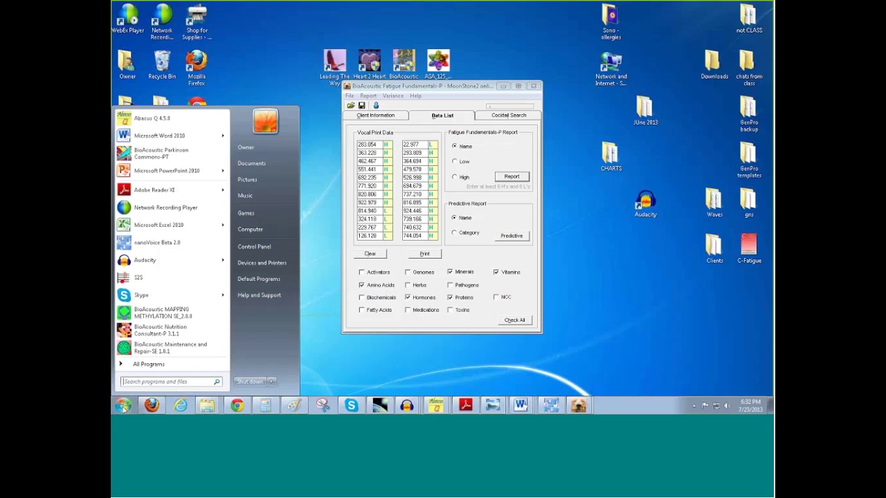
type("c")
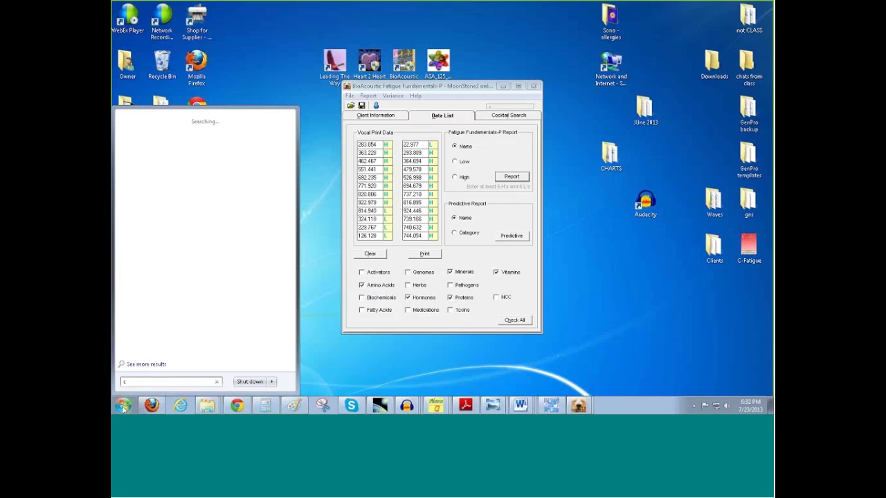
key("Return")
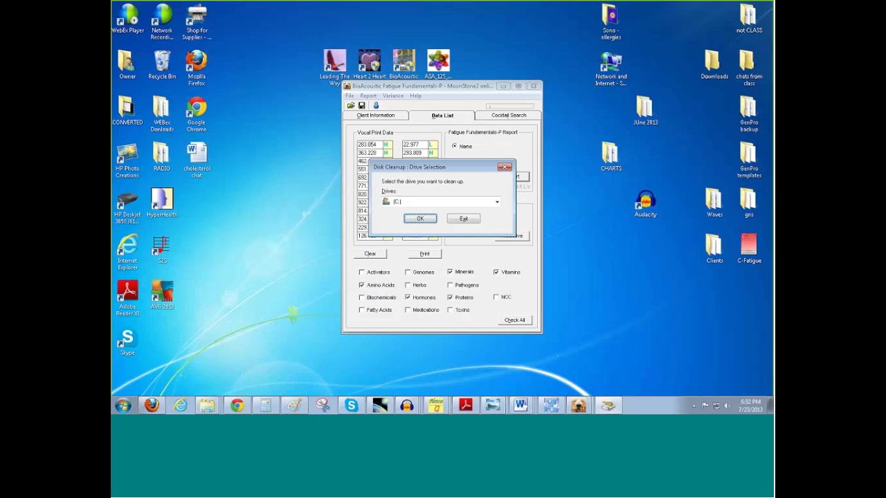
key("Escape")
Search the Start menu for 'clean methy' and open the Clean Methylation picture.
left_click(122, 406)
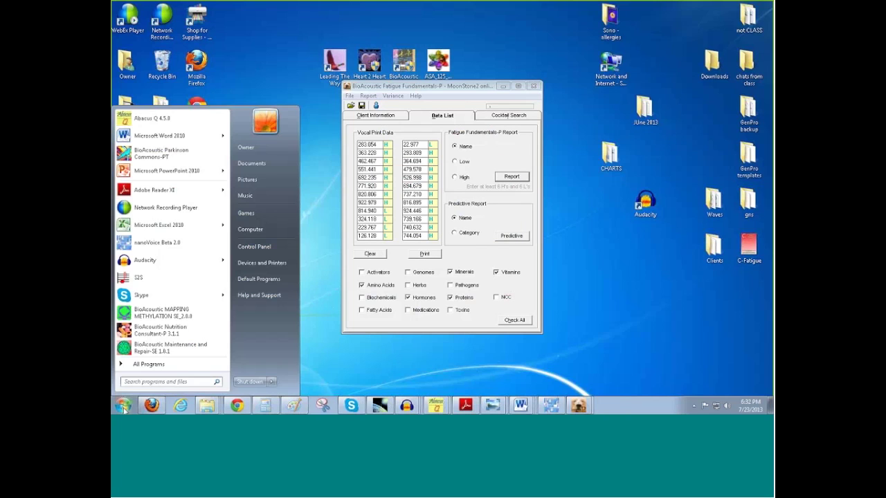
type("clear")
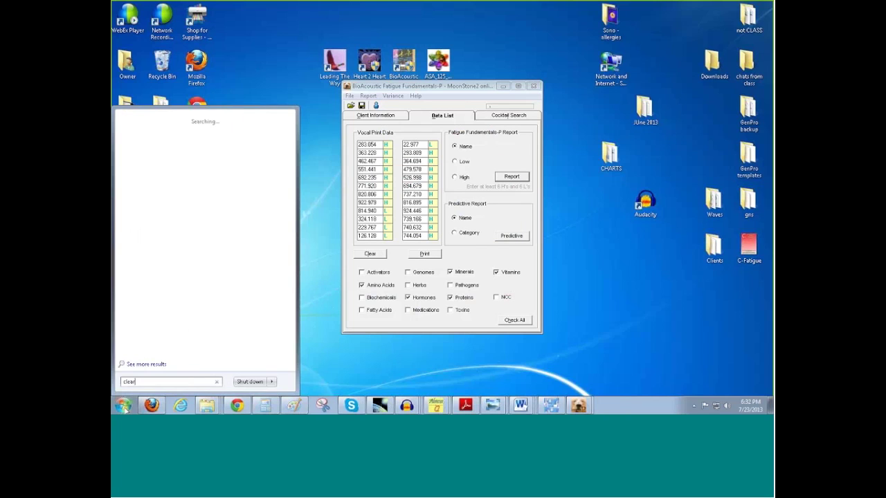
key("BackSpace")
type("n")
key("BackSpace")
type("r")
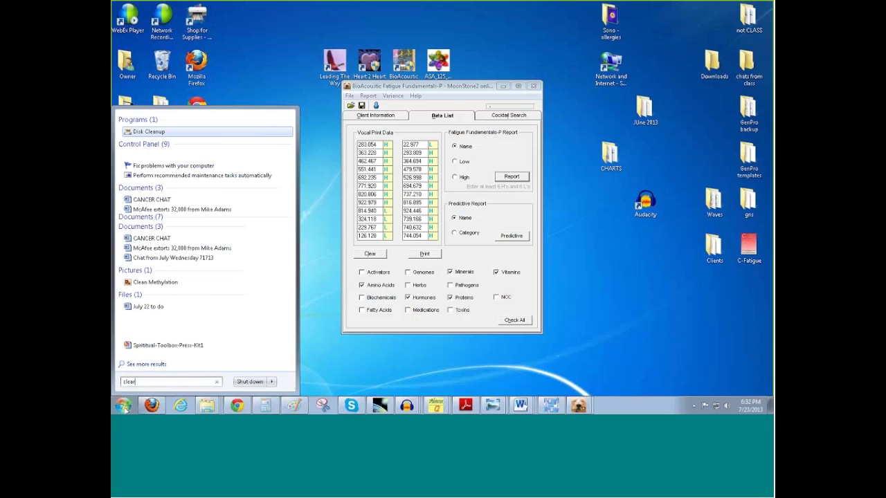
key("BackSpace")
type("n methy")
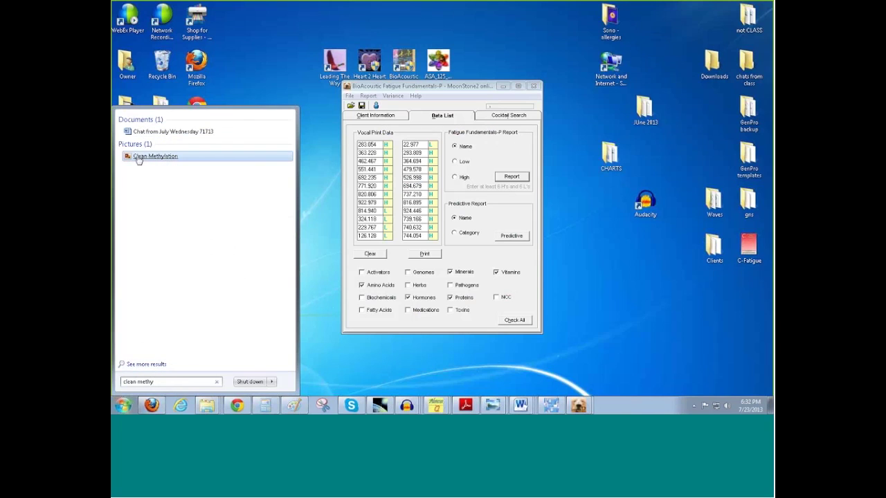
left_click(141, 157)
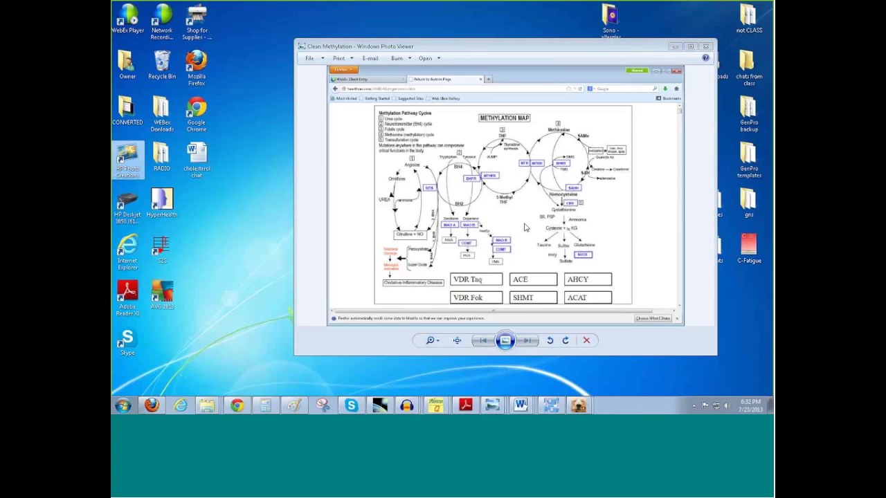
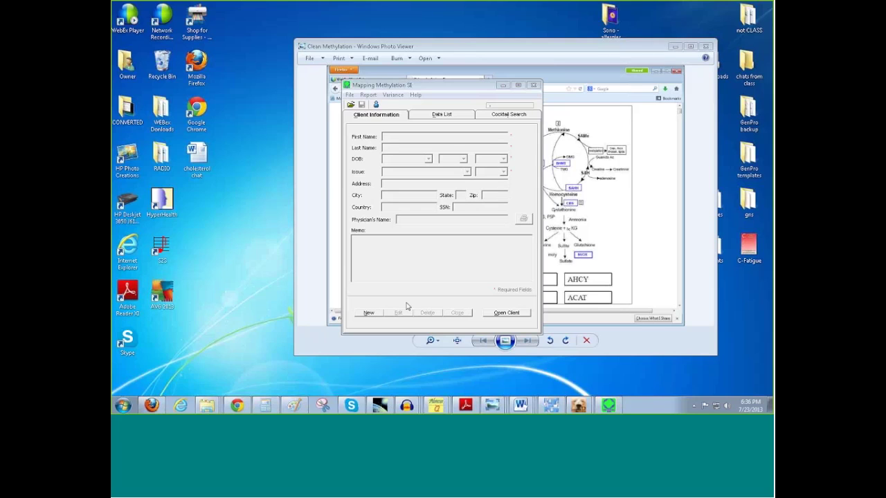
Minimize Mapping Methylation SE to view the methylation map, then minimize Windows Photo Viewer.
left_click(504, 86)
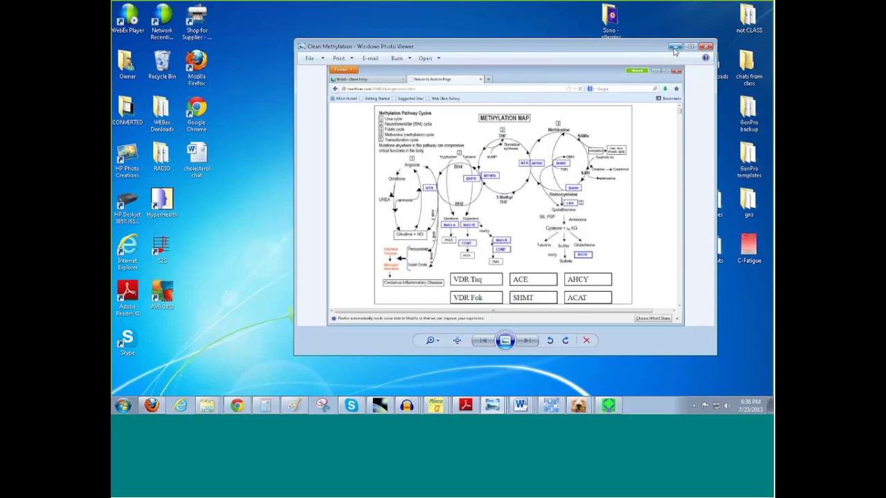
left_click(675, 47)
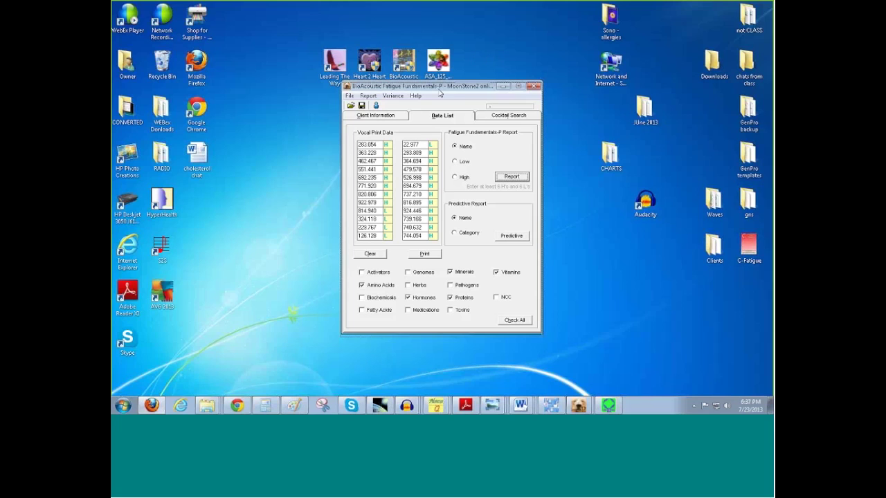
Drag the Fatigue Fundamentals vocal print window slightly lower on screen.
left_click_drag(440, 86, 434, 119)
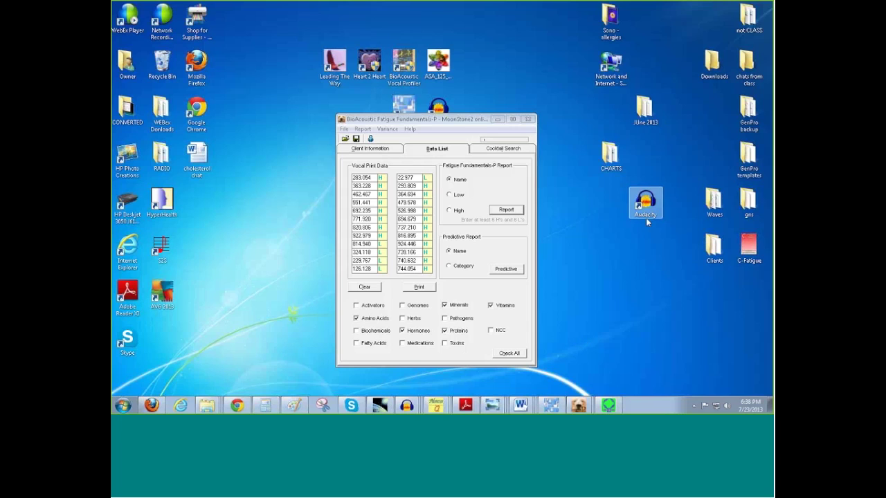
Switch to the Audacity window with the existing waveform and remove its old track.
mouse_move(408, 407)
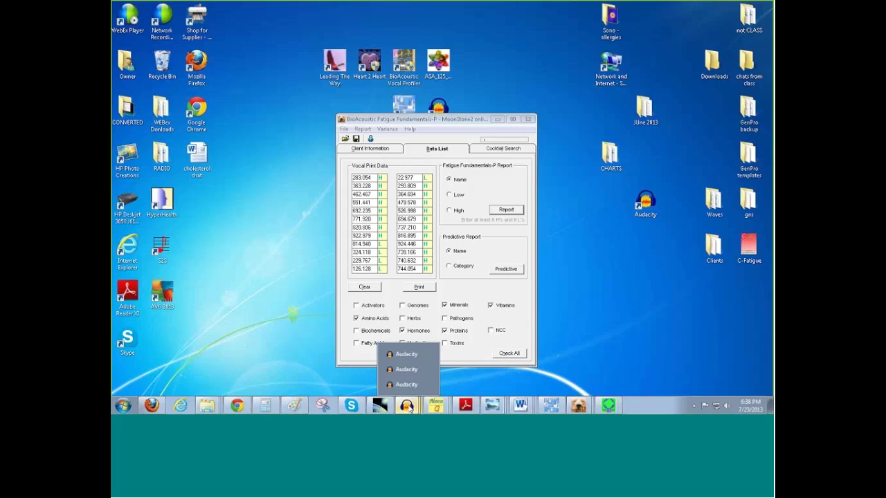
left_click(406, 384)
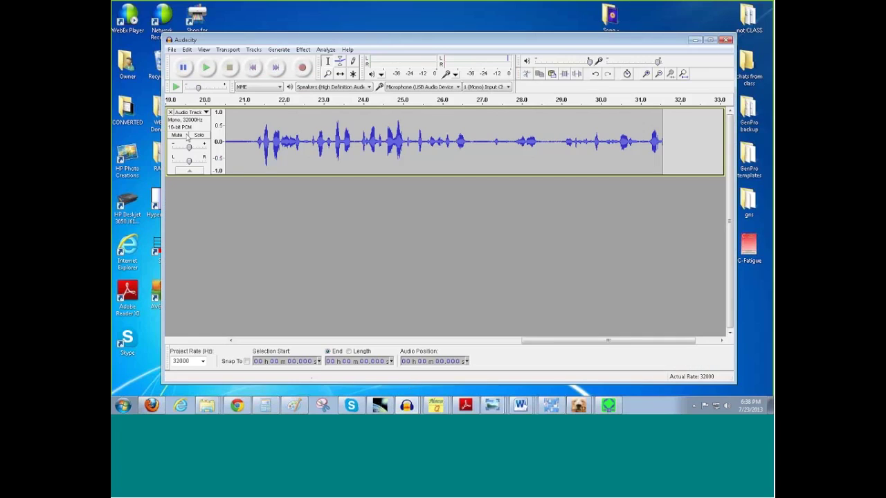
left_click(169, 112)
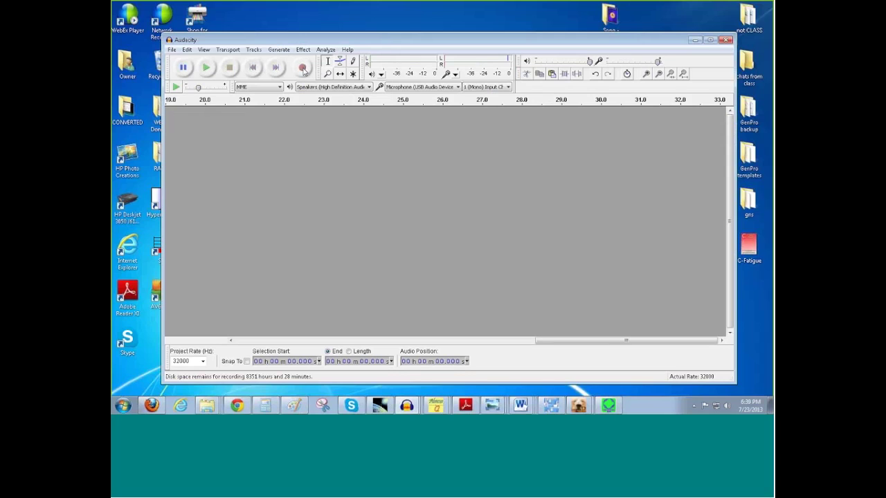
Make a short test recording, then discard the test track.
left_click(302, 68)
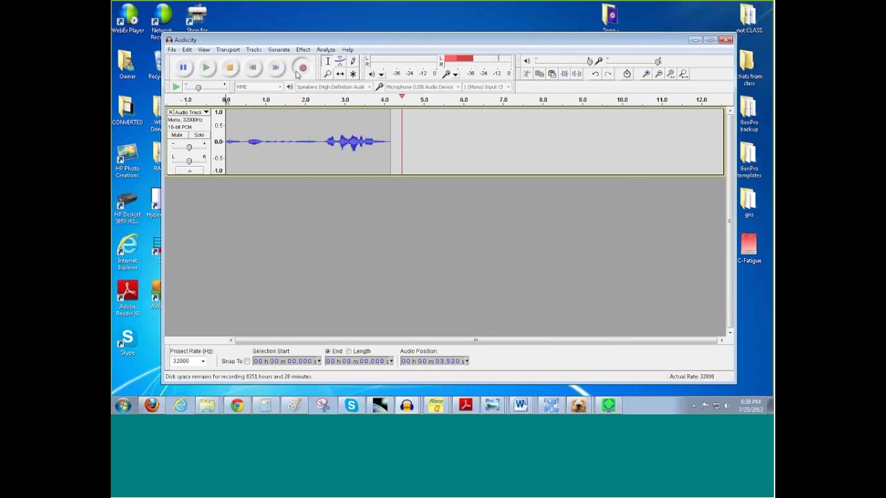
left_click(229, 68)
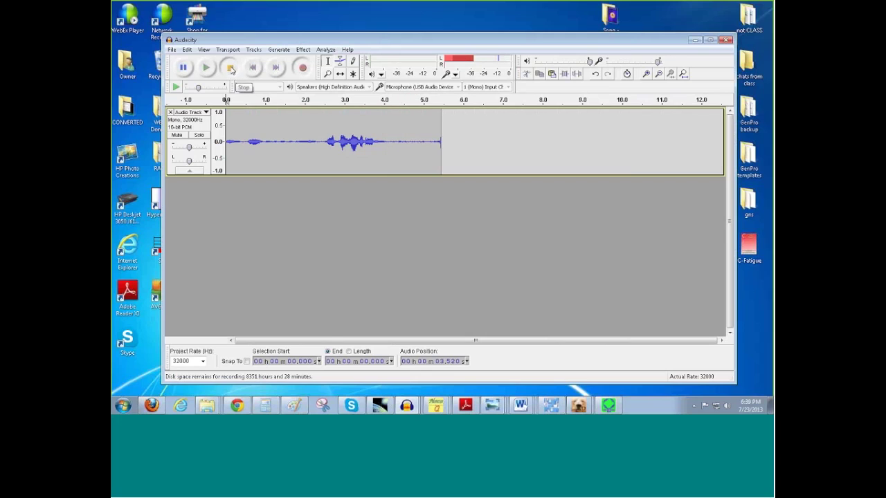
left_click(171, 113)
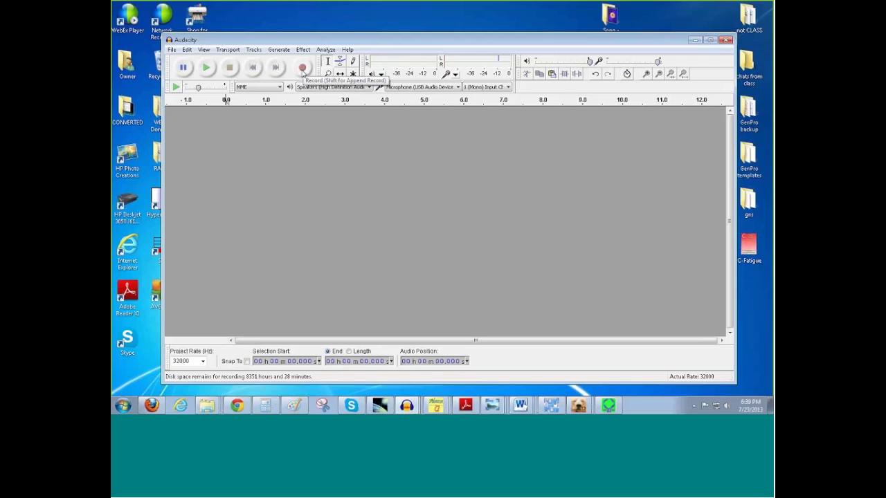
Record a roughly 34-second voice sample, pausing and resuming once before stopping.
left_click(302, 70)
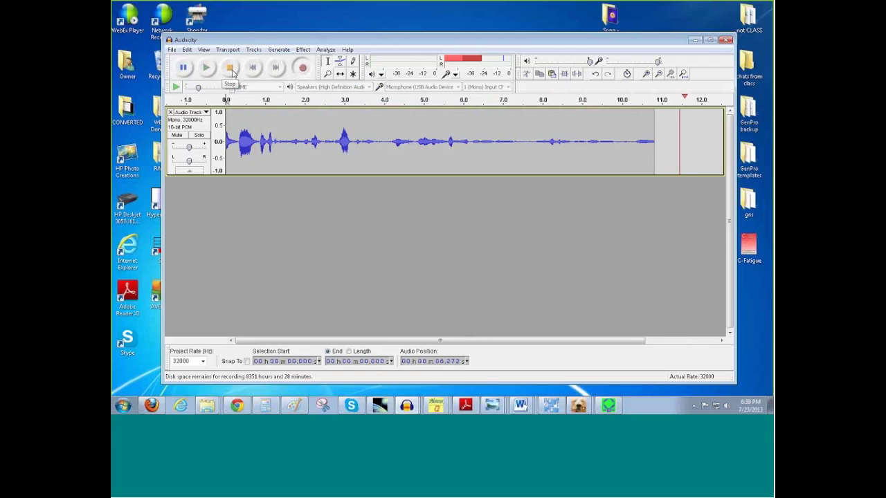
left_click(183, 69)
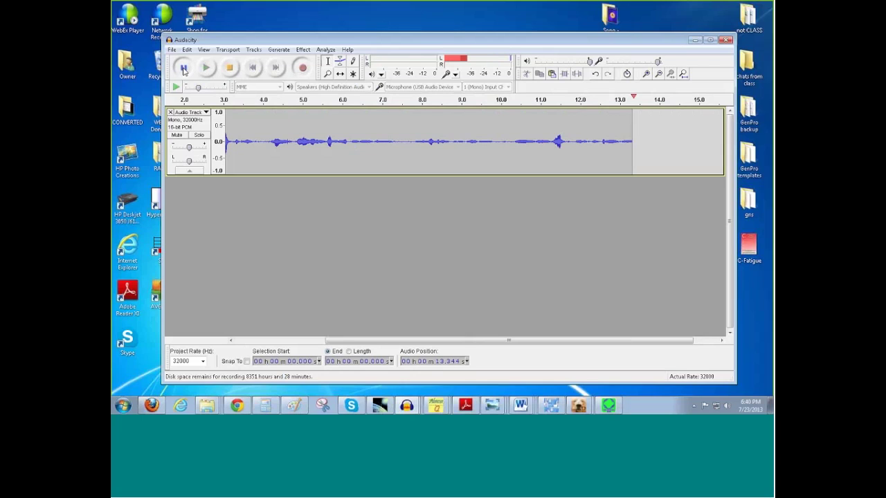
left_click(184, 67)
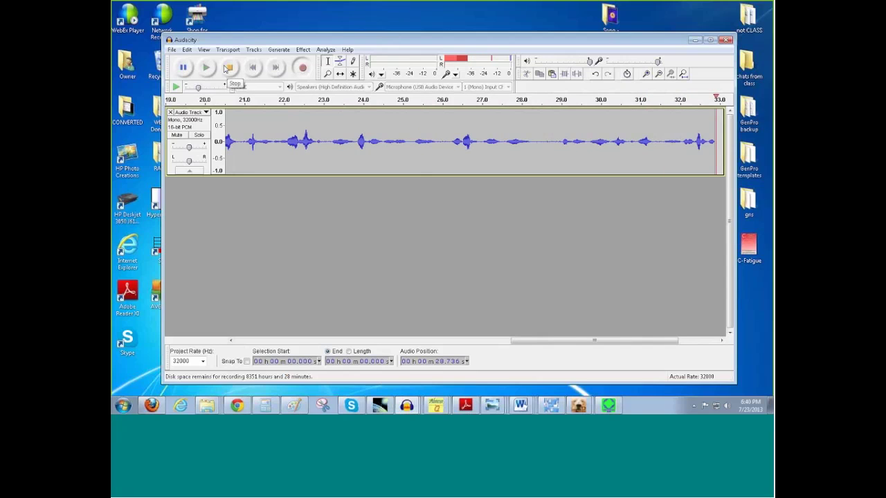
left_click(231, 70)
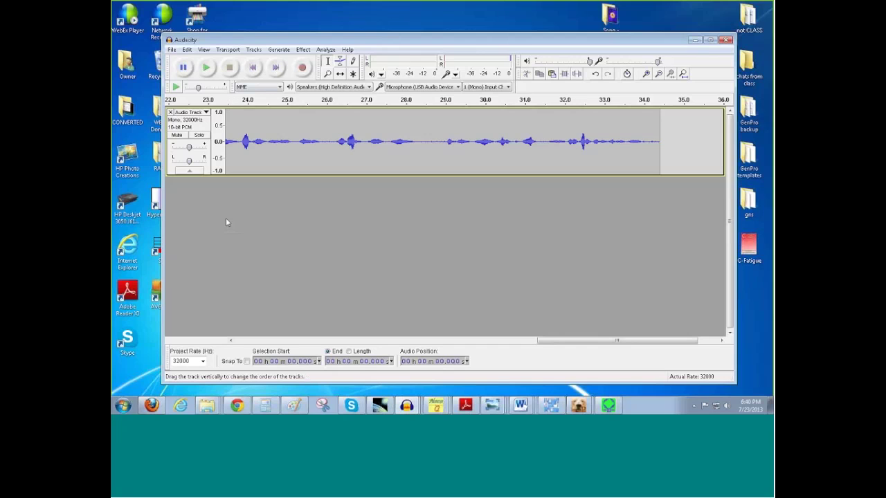
Export the recording to the Waves folder as a 16-bit PCM WAV named with the client's name and 'Fatigue'.
left_click(172, 50)
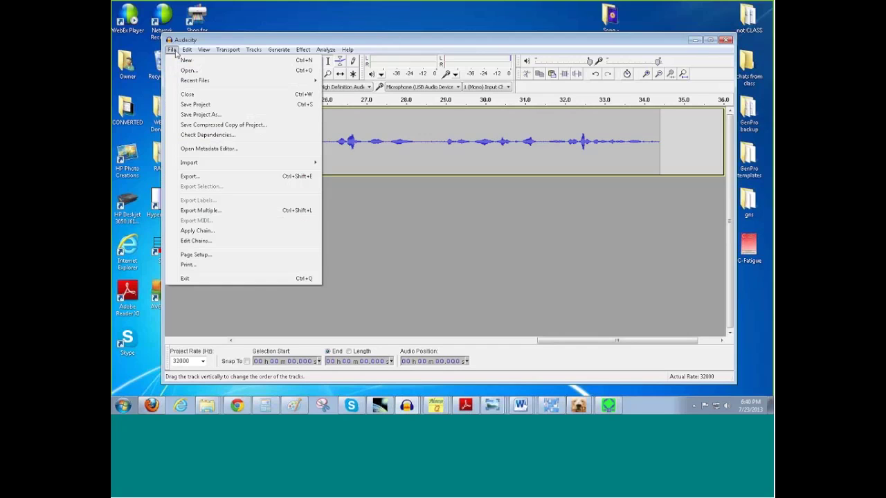
left_click(186, 178)
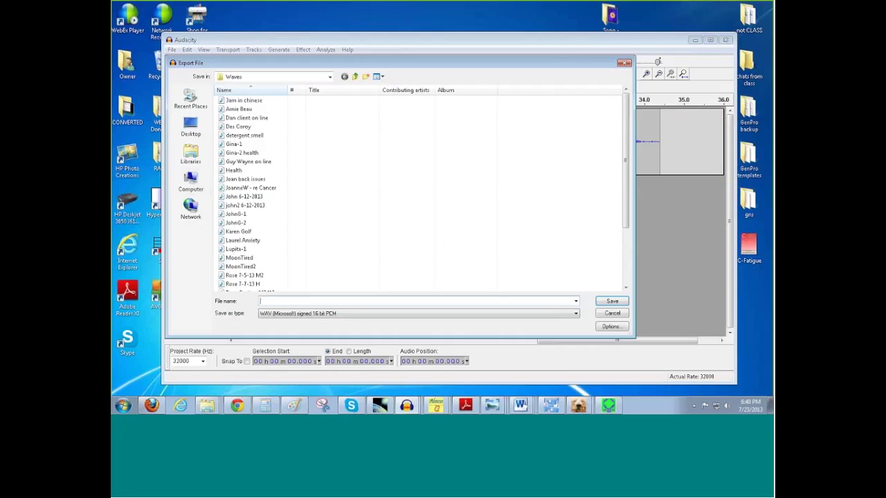
type("Melind")
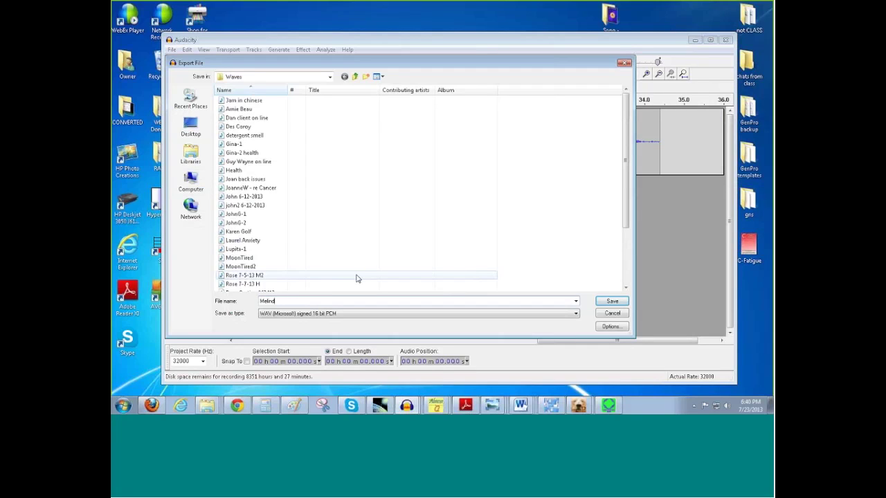
type("a Fatigue")
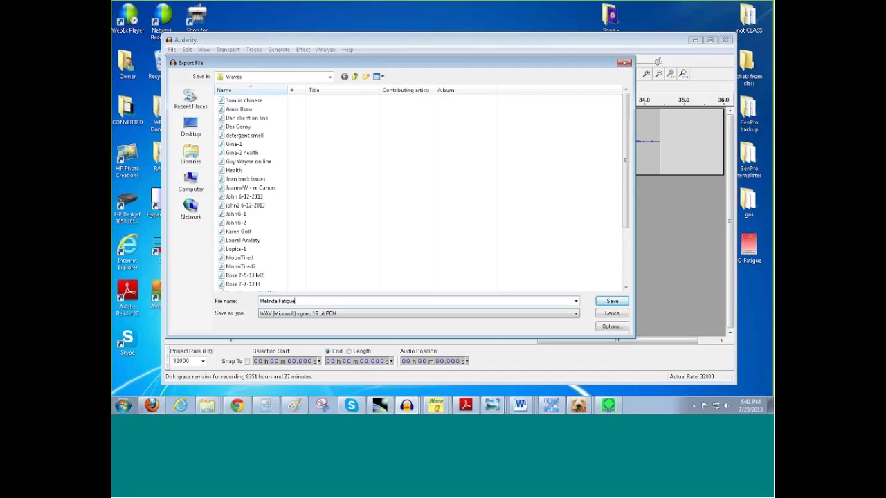
left_click(612, 302)
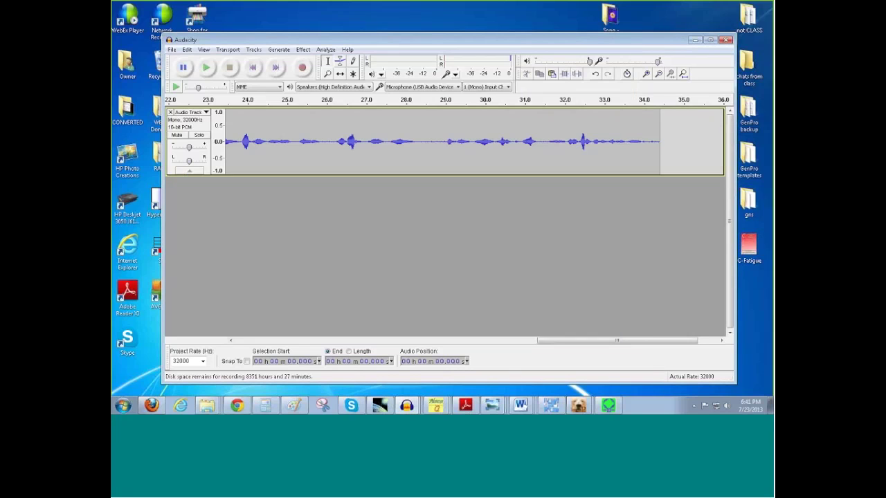
Minimize Audacity, launch Abacus Q 4.5.0 from the Start menu, and accept its notice.
left_click(694, 40)
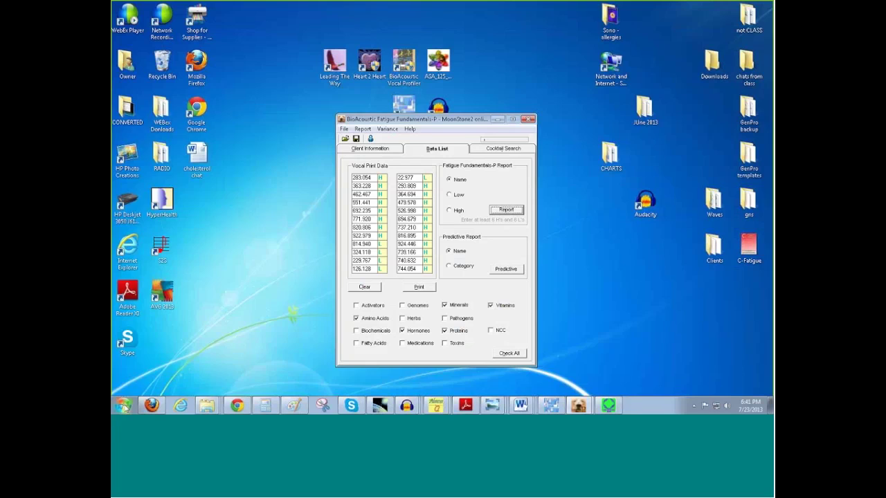
left_click(123, 406)
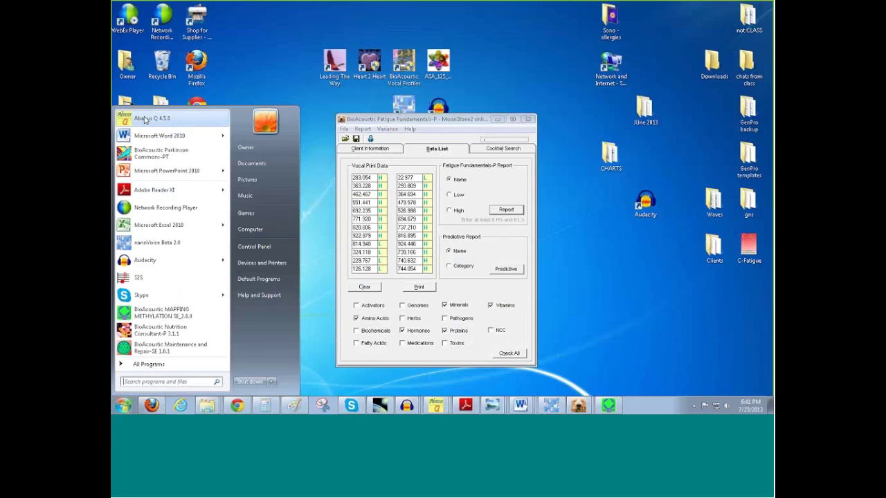
left_click(146, 121)
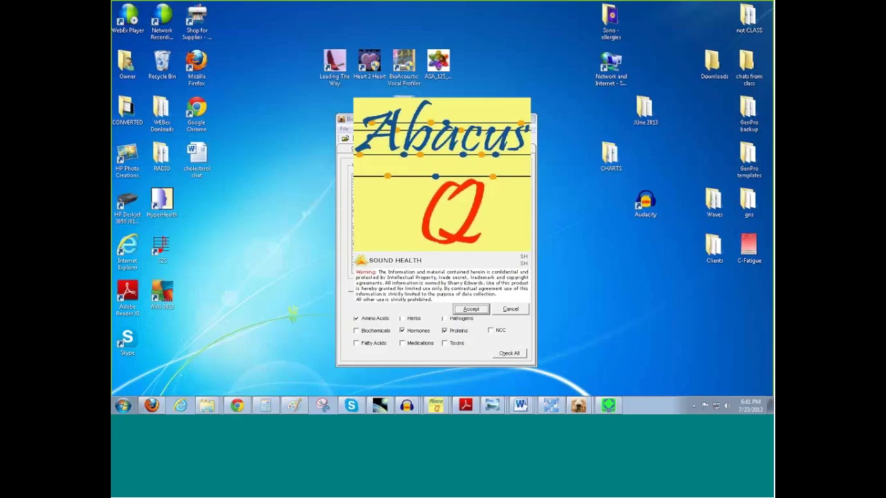
left_click(473, 309)
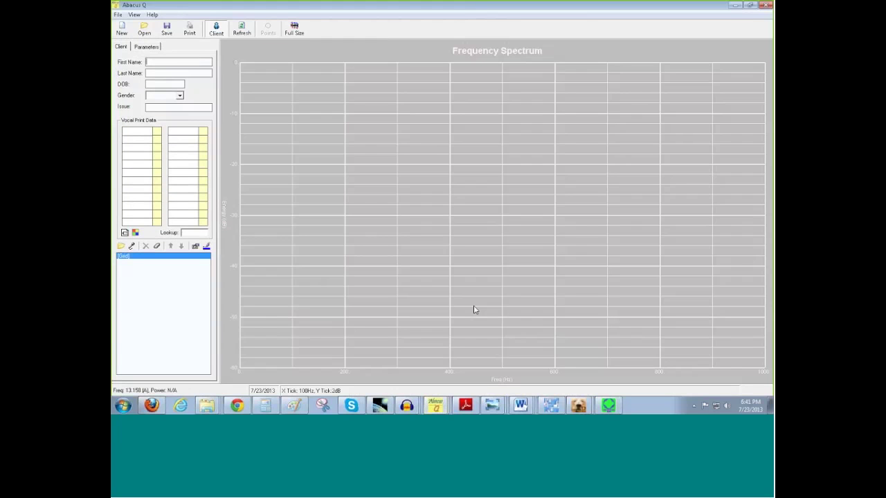
Import the client's fatigue WAV recording from the Desktop's Waves folder into Abacus Q.
left_click(118, 15)
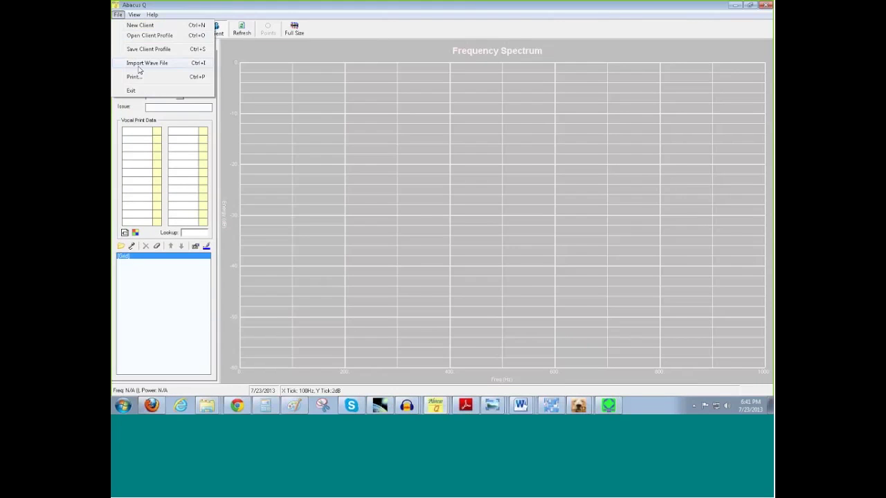
left_click(132, 63)
left_click(142, 63)
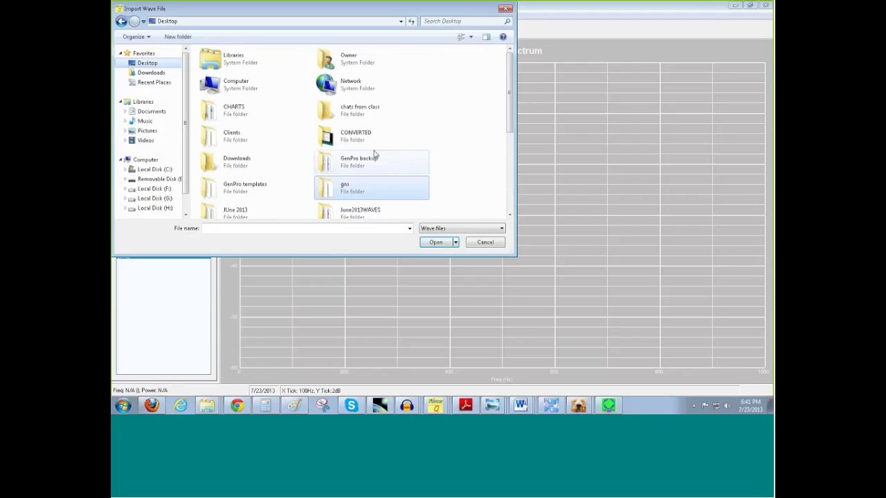
left_click_drag(508, 123, 506, 202)
double_click(325, 181)
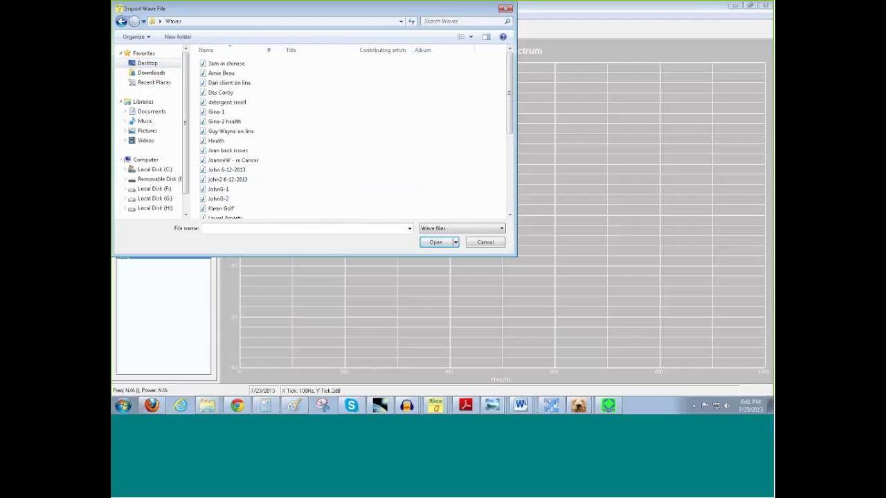
mouse_move(509, 128)
left_mouse_down()
mouse_move(496, 180)
mouse_move(495, 170)
mouse_move(423, 164)
left_mouse_up()
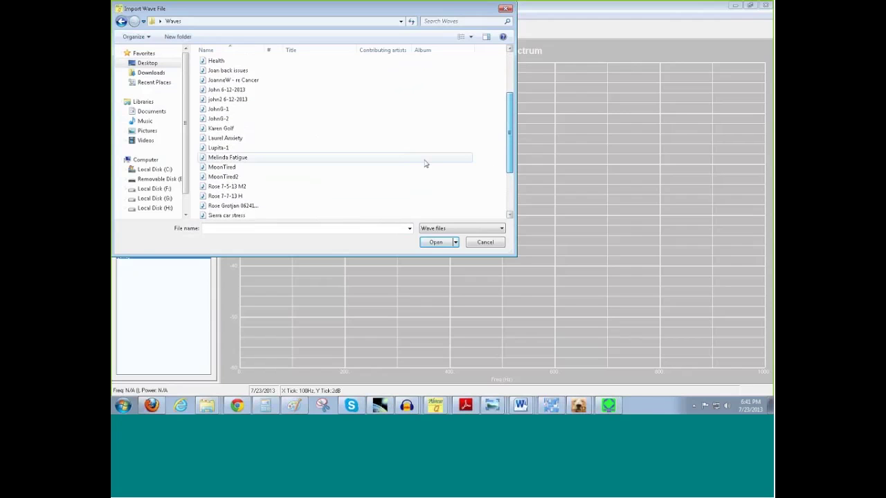
left_click(223, 158)
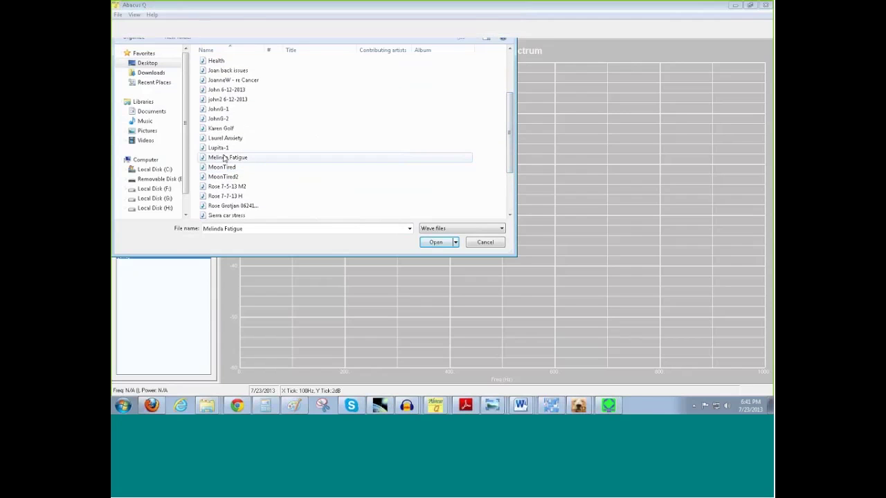
double_click(224, 158)
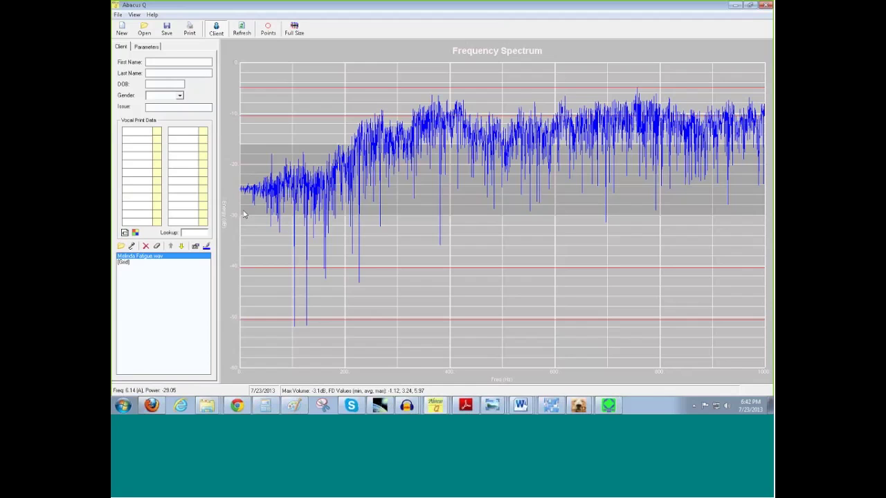
mouse_move(273, 169)
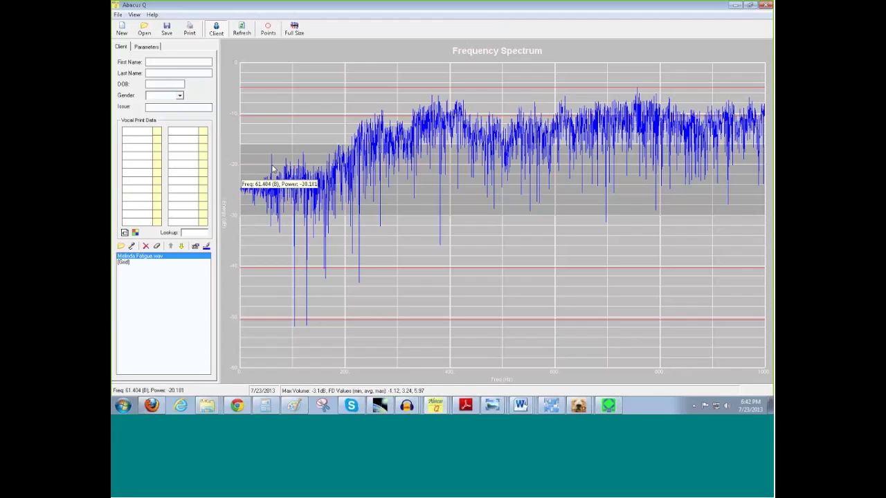
mouse_move(276, 315)
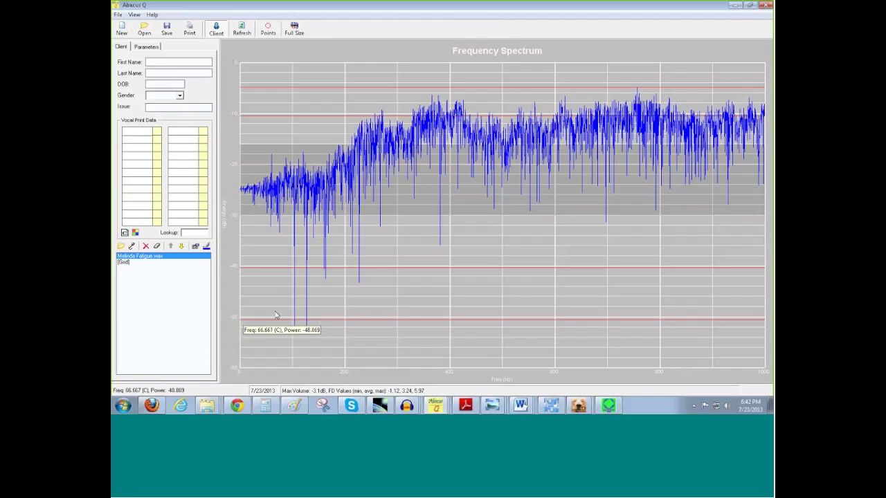
mouse_move(331, 129)
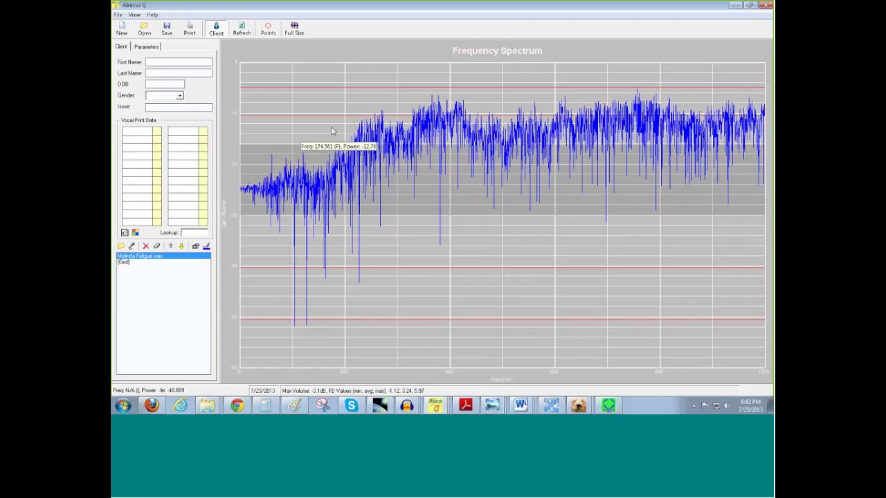
mouse_move(459, 120)
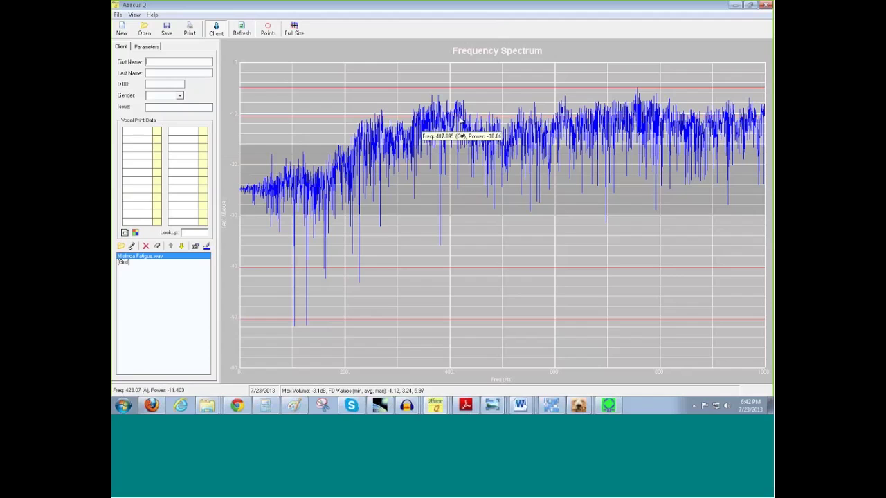
mouse_move(408, 141)
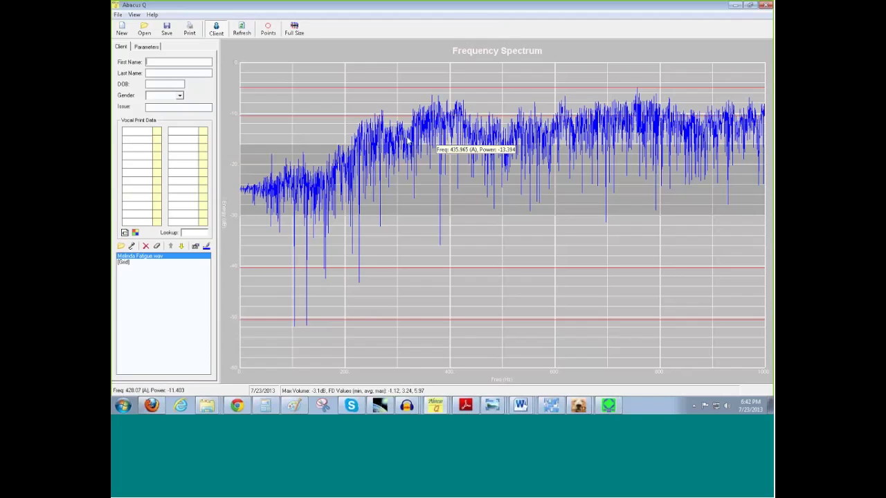
mouse_move(342, 149)
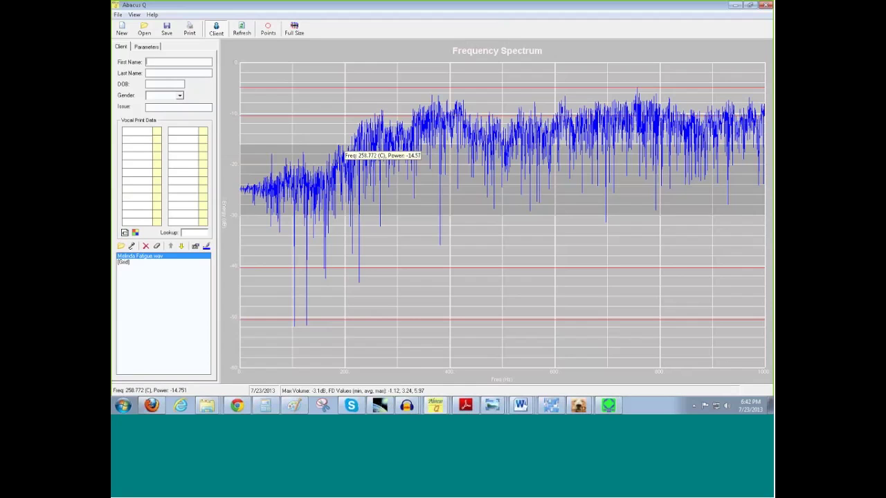
mouse_move(392, 279)
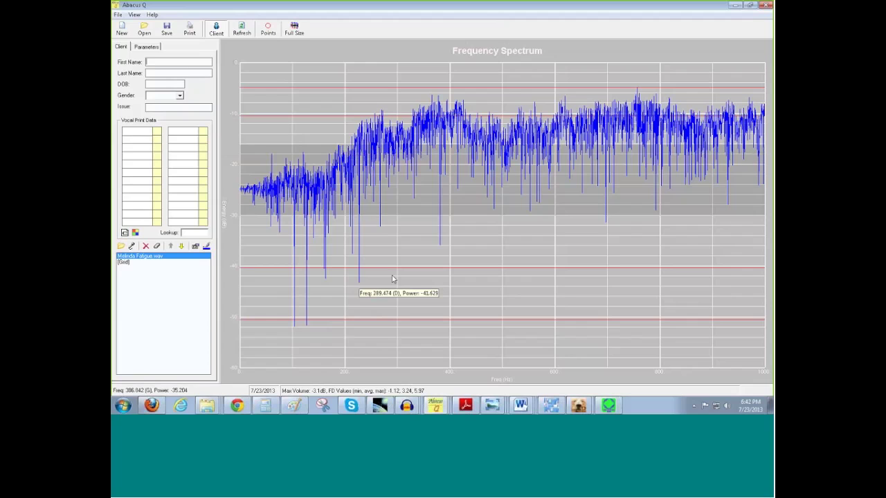
mouse_move(263, 337)
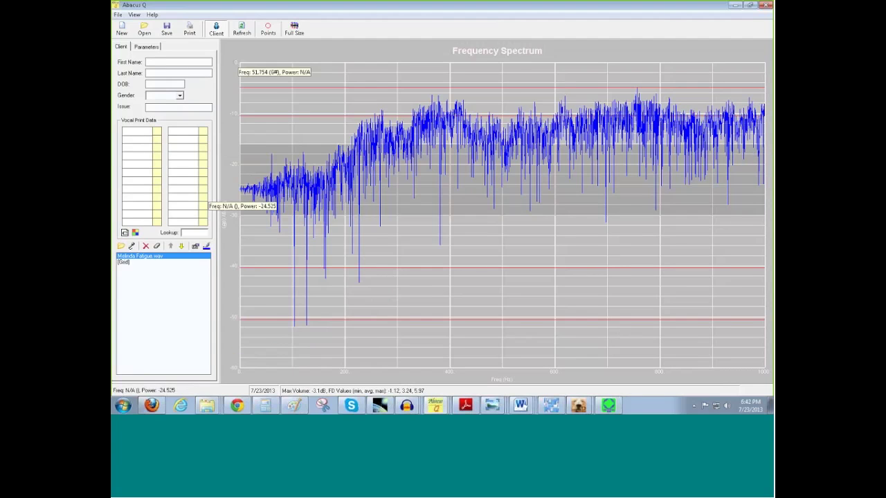
Mark the spectrum's peak points and delete the 75.774 Hz point.
left_click(268, 30)
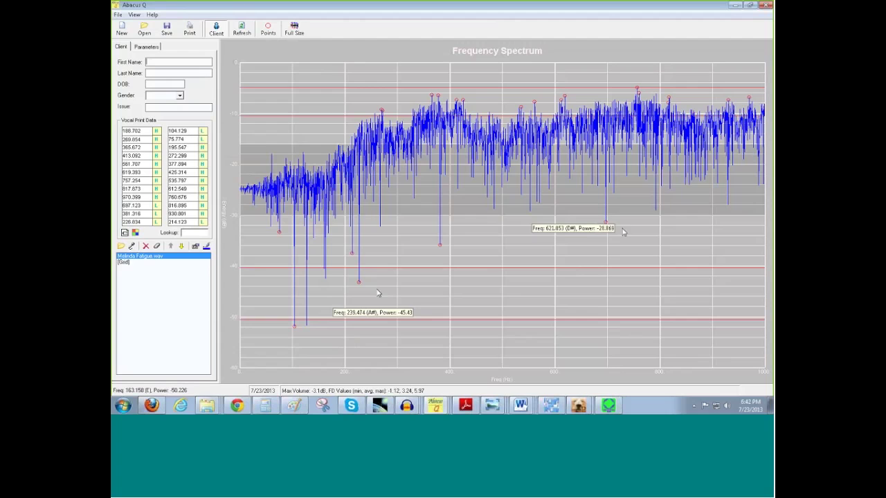
mouse_move(280, 235)
right_click(280, 234)
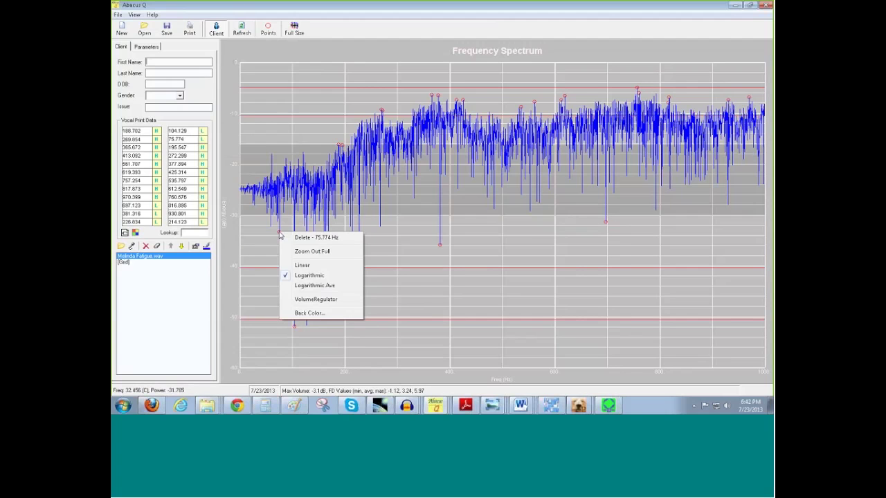
left_click(305, 238)
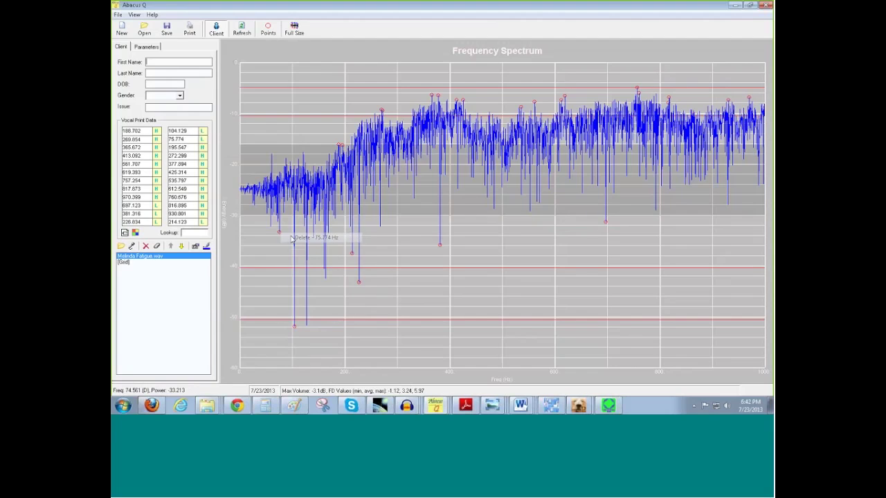
Zoom to the dip near 127 Hz, insert a 127.59 Hz point, and return to full size.
mouse_move(308, 317)
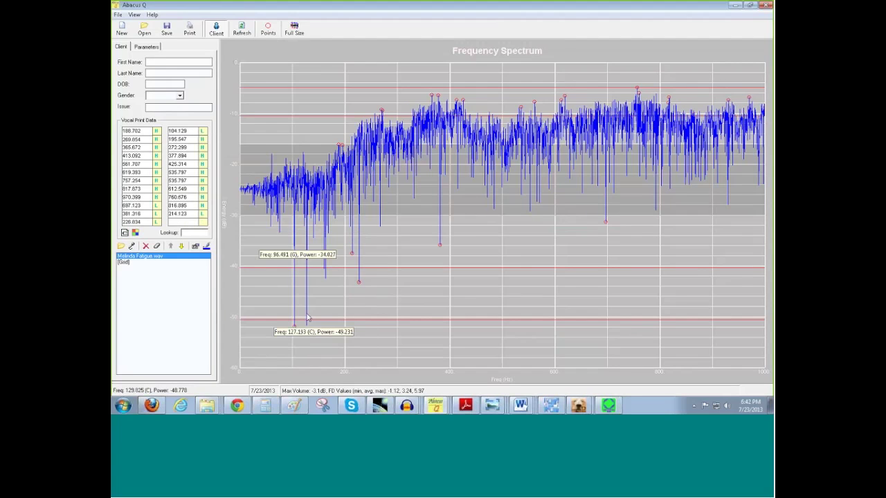
left_click_drag(302, 317, 311, 340)
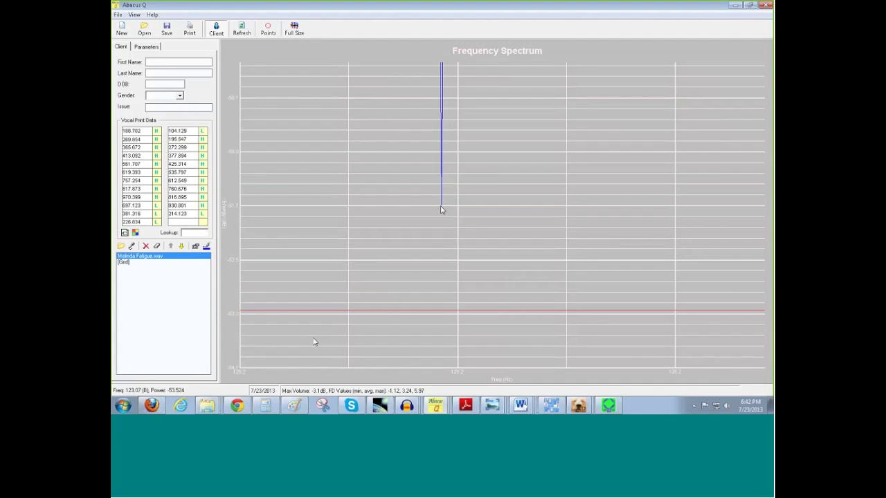
right_click(442, 208)
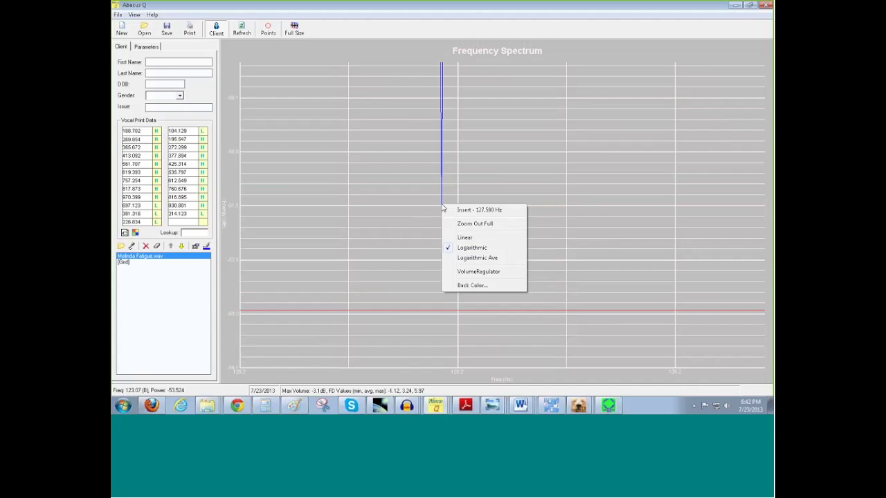
left_click(477, 210)
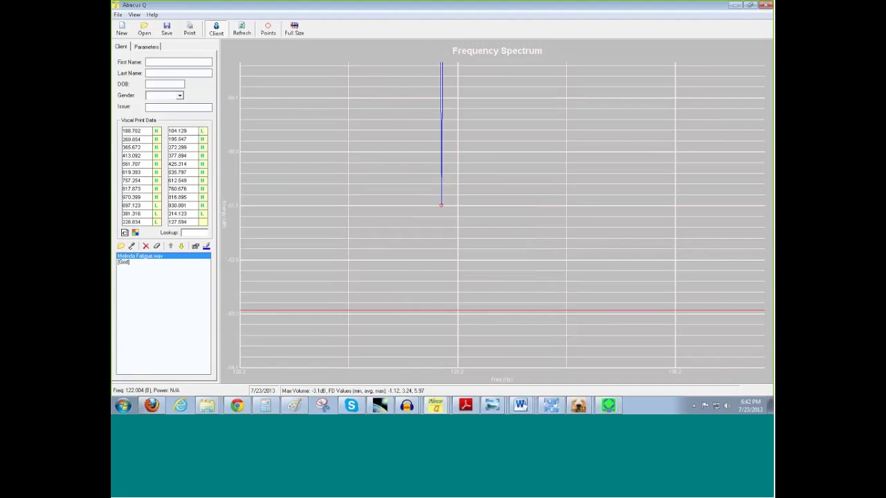
left_click(294, 29)
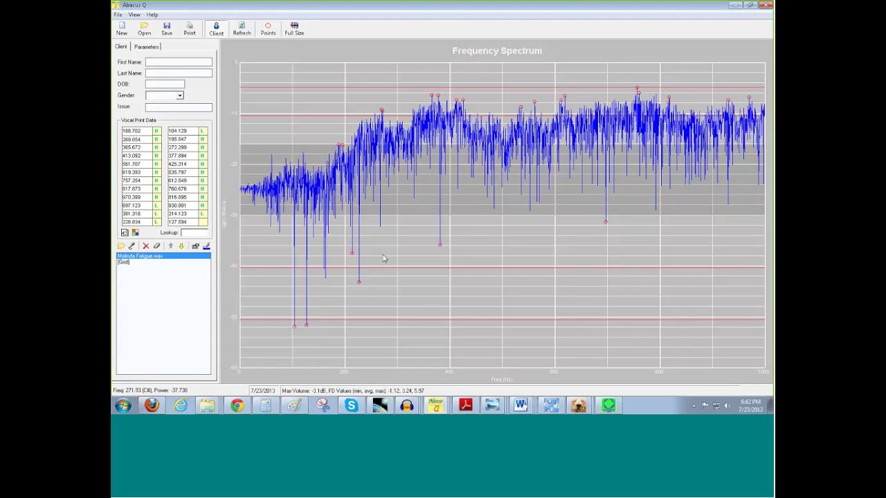
mouse_move(552, 237)
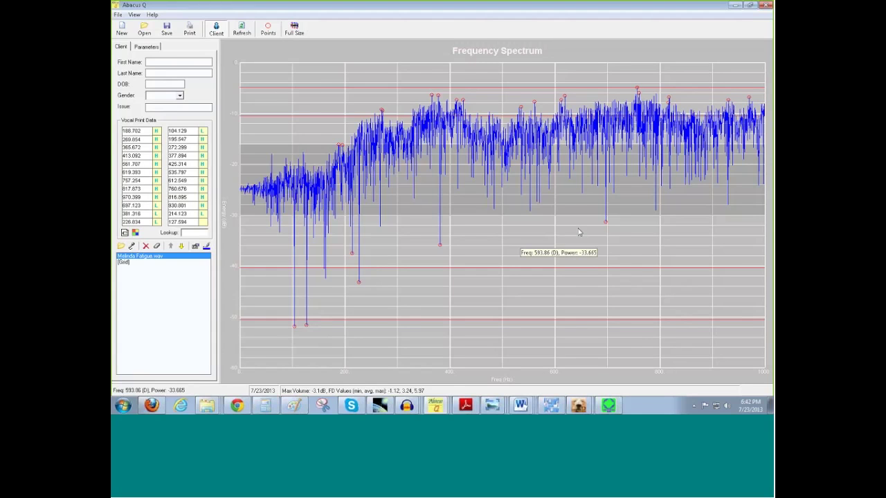
Delete the 697.123 Hz point, insert a point at about 162.95 Hz, and restore full view.
right_click(607, 223)
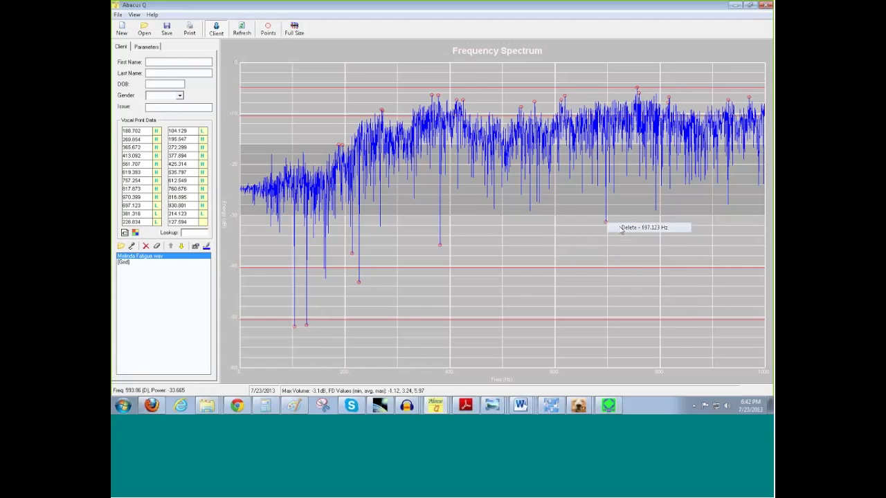
left_click(621, 230)
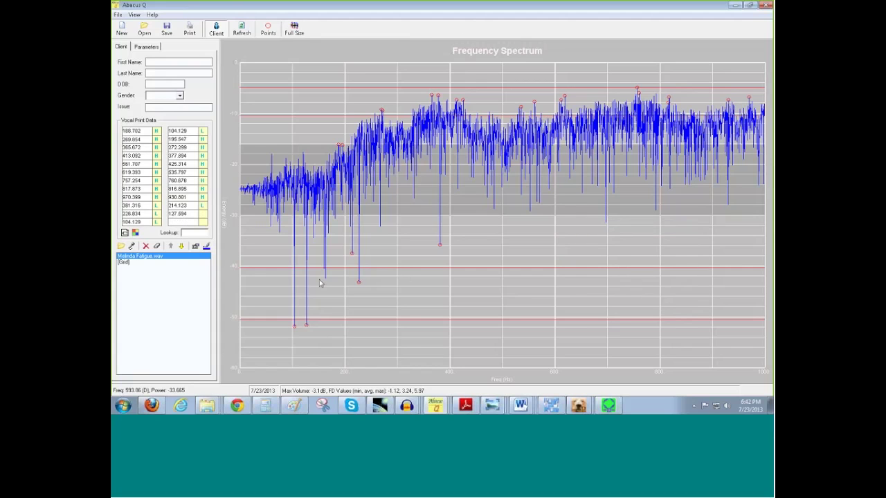
left_click_drag(317, 266, 336, 293)
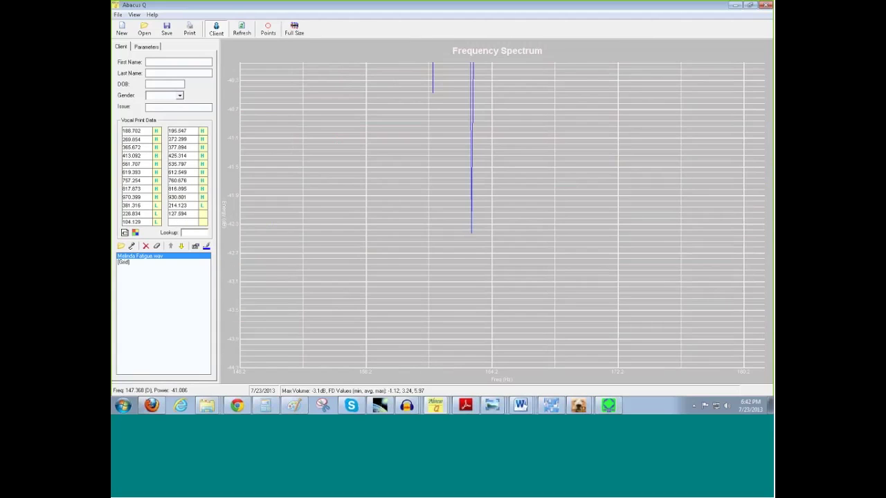
right_click(472, 233)
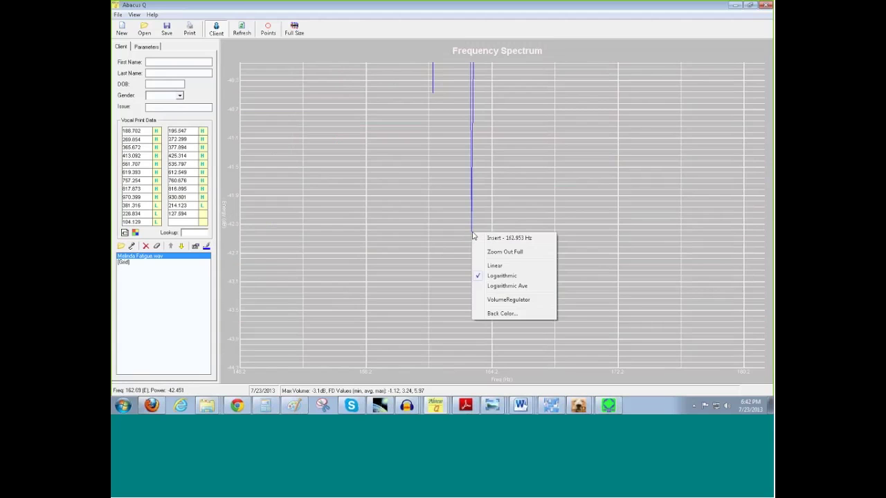
left_click(493, 238)
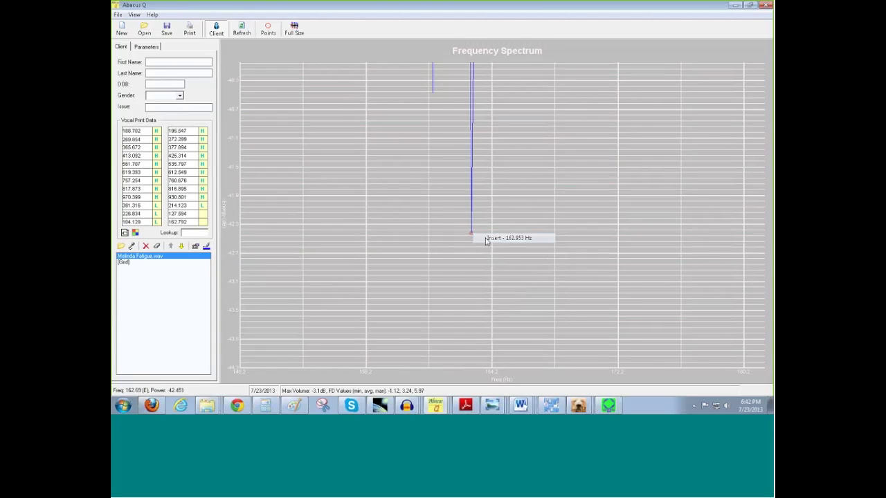
left_click(292, 37)
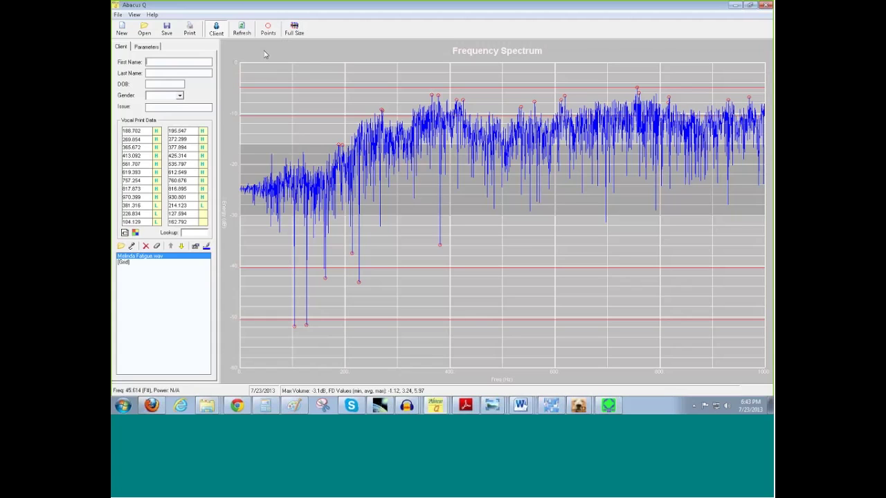
Fill in the client's first name, last name and date of birth on the Client tab.
type("Melinda")
type(" la")
type("tigue")
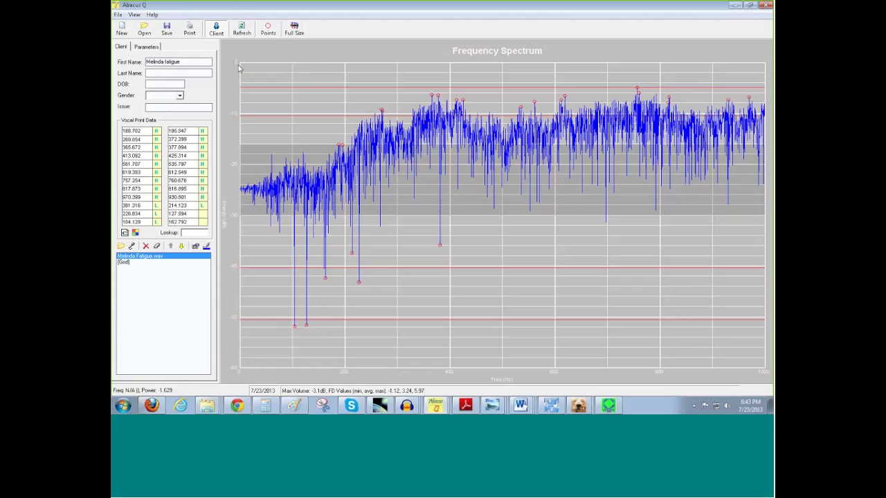
key("Tab")
type("online")
left_click(175, 81)
type("12/12/12")
Set the client's gender to Female and enter 'fatigue' as the issue.
left_click(181, 95)
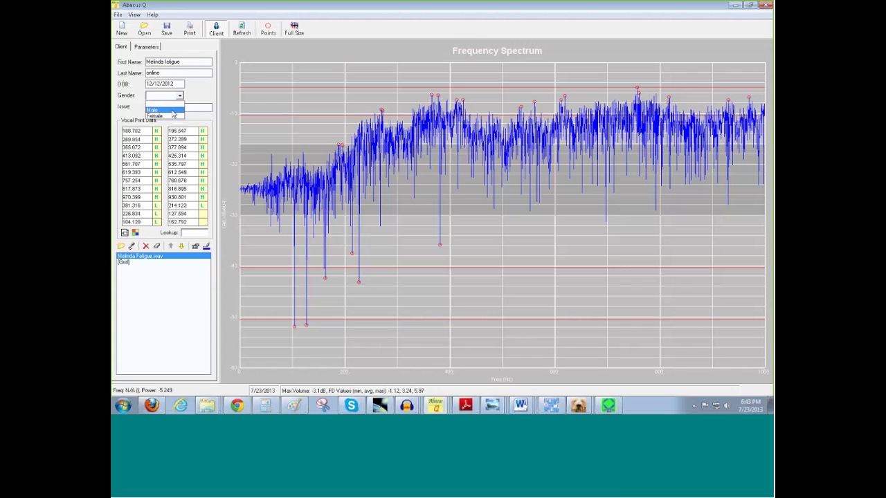
left_click(167, 116)
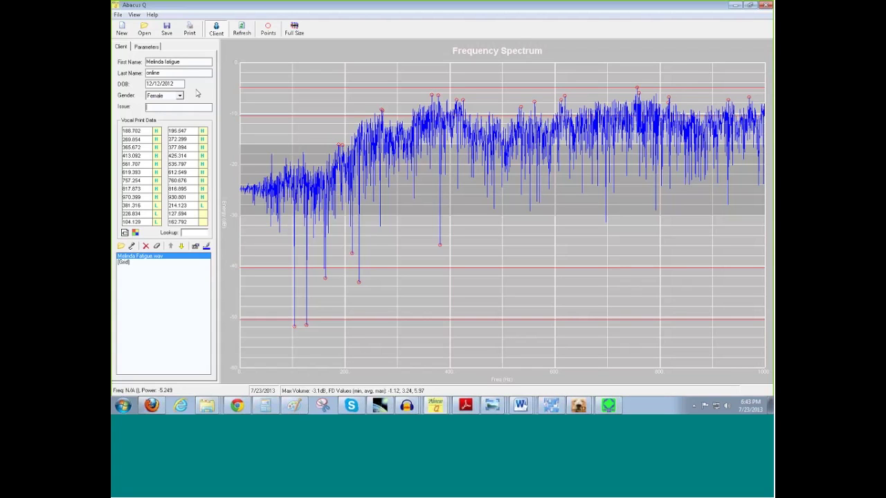
type("fatigue")
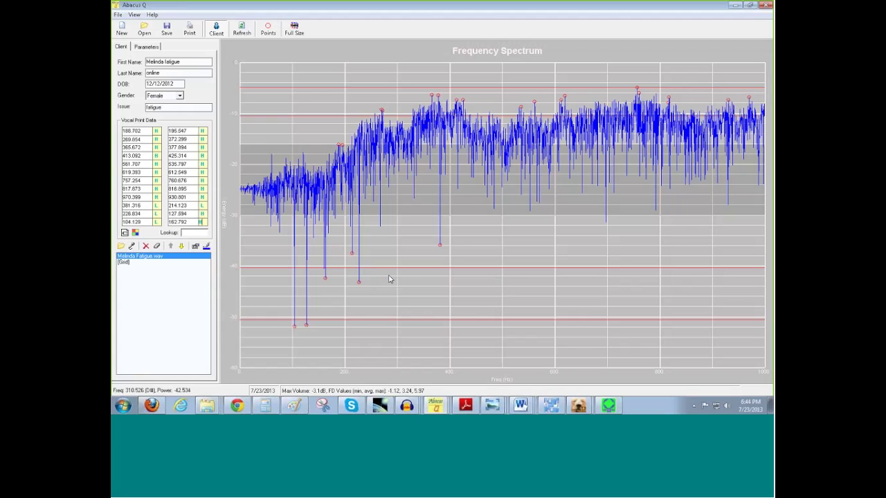
mouse_move(419, 301)
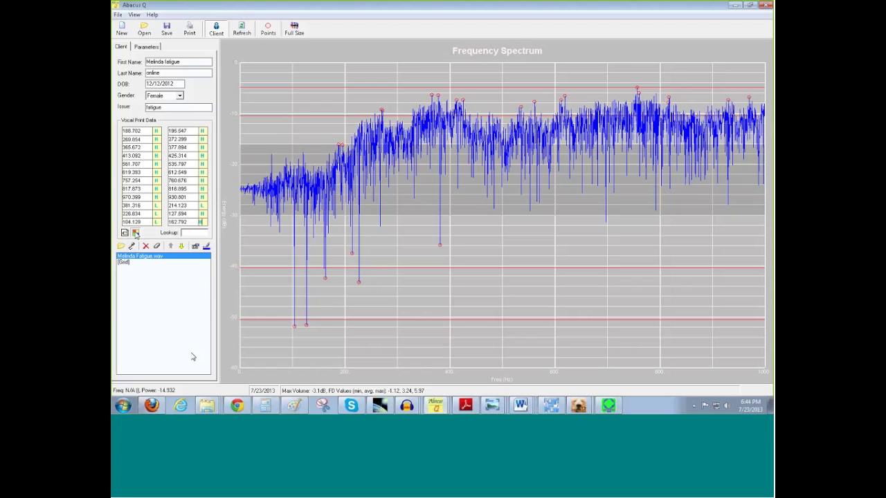
Export Abacus Q's vocal print as a BioAcoustic Genesis .gns file into Desktop\gns.
left_click(135, 234)
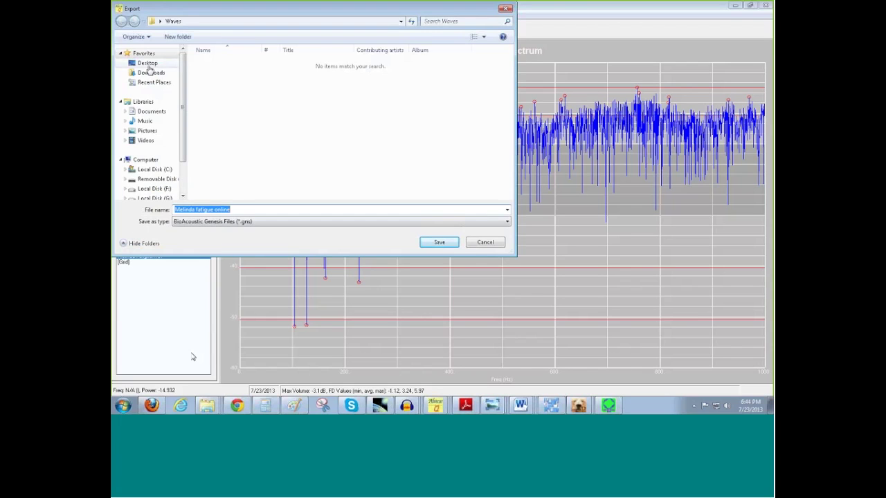
left_click(148, 67)
double_click(322, 188)
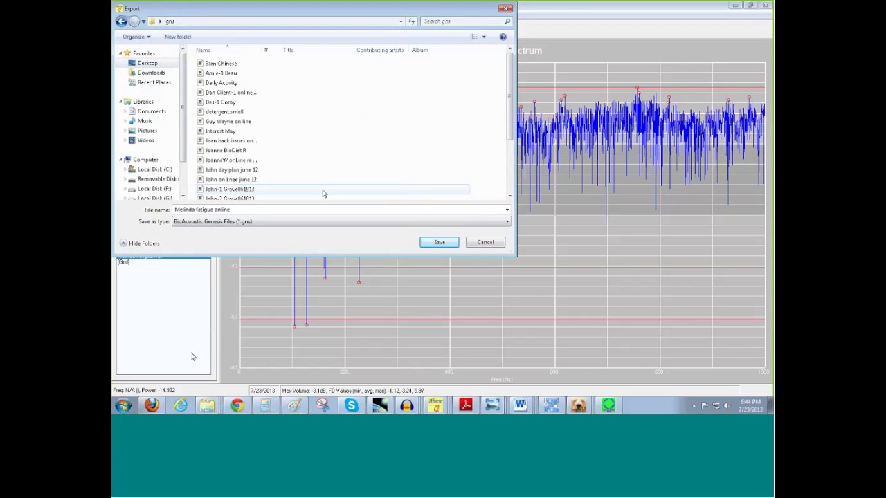
left_click(439, 242)
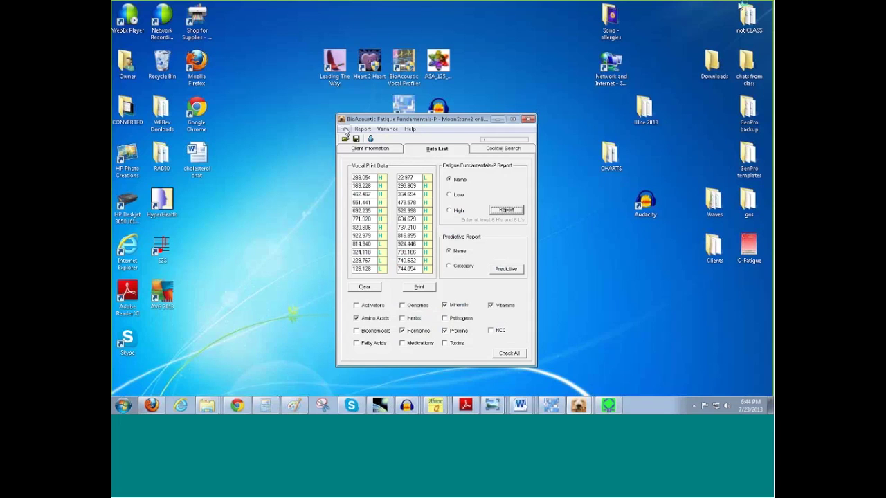
In Fatigue Fundamentals-P, open the client's exported fatigue .gns file from the gns folder.
left_click(344, 129)
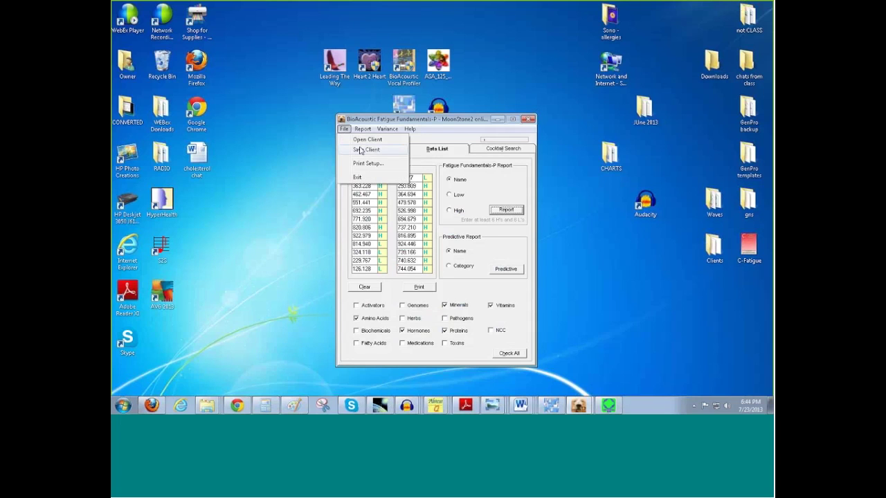
left_click(360, 139)
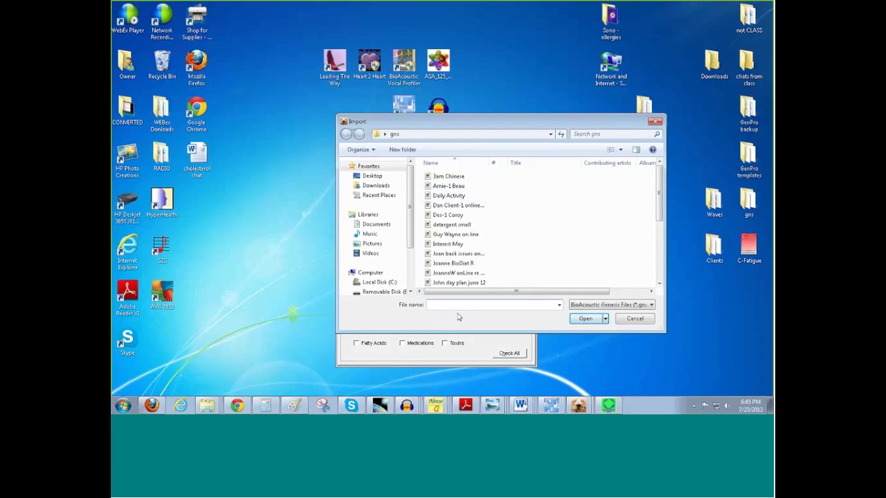
type("m")
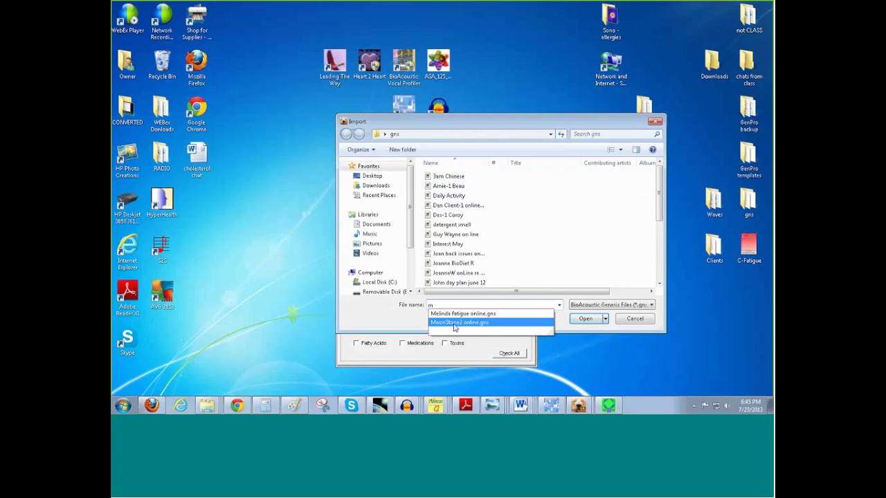
left_click(462, 313)
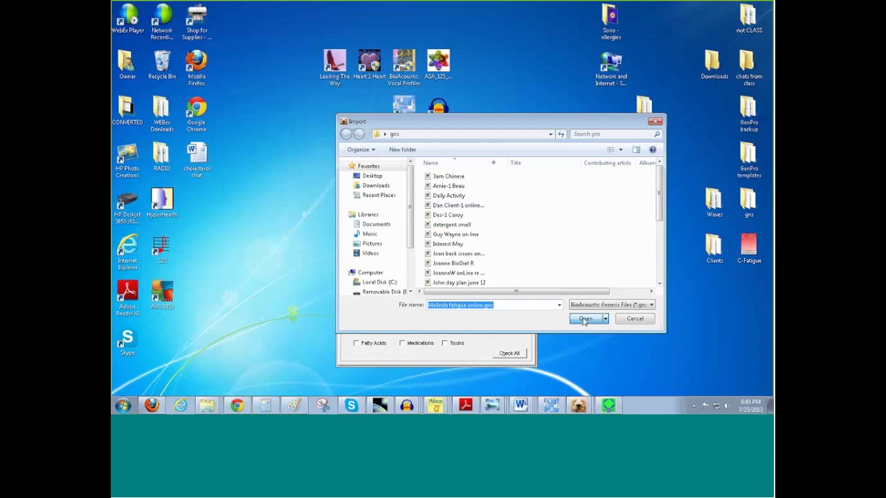
left_click(584, 319)
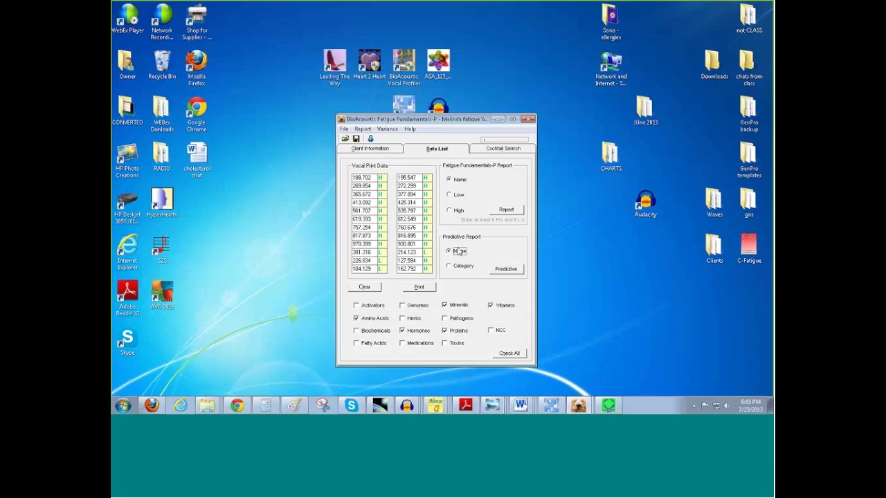
Uncheck Minerals, Hormones, Amino Acids and Proteins, check Pathogens and Genomes, and run the report.
left_click(445, 305)
left_click(402, 331)
left_click(360, 320)
left_click(460, 332)
left_click(460, 332)
left_click(462, 320)
left_click(417, 306)
left_click(503, 210)
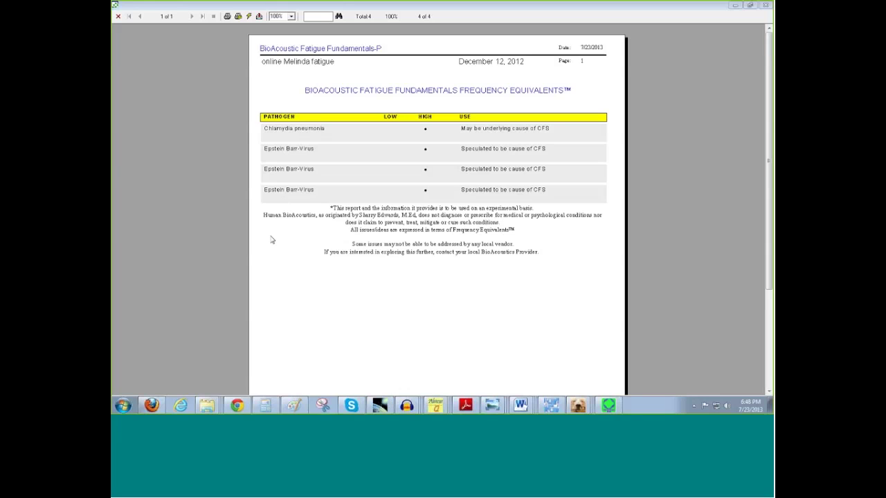
Close the report preview and uncheck the Pathogens, Genomes and Vitamins categories.
left_click(765, 5)
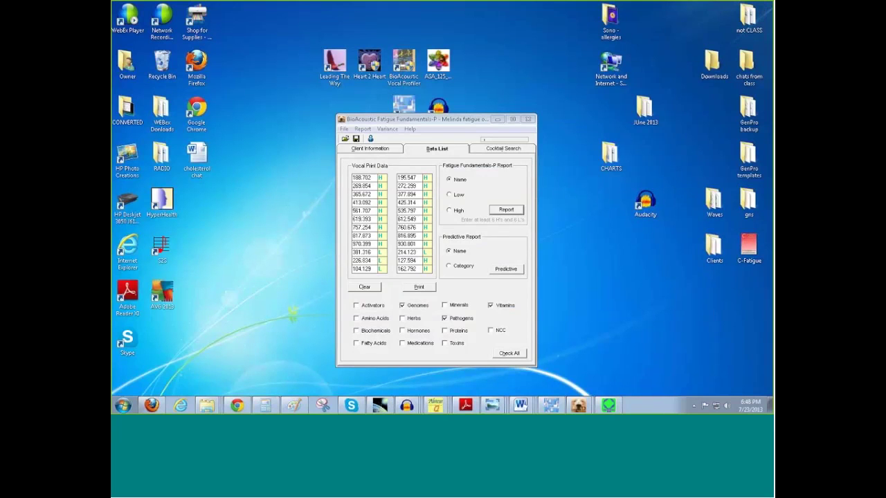
left_click(442, 316)
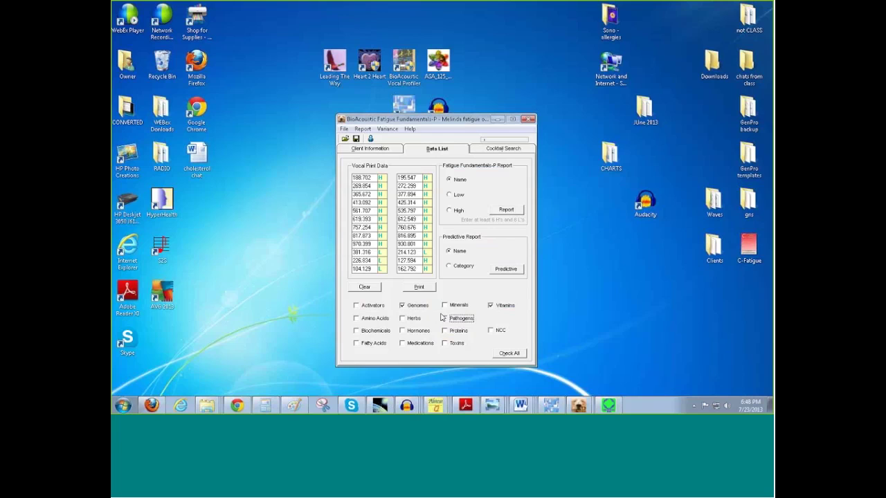
left_click(413, 307)
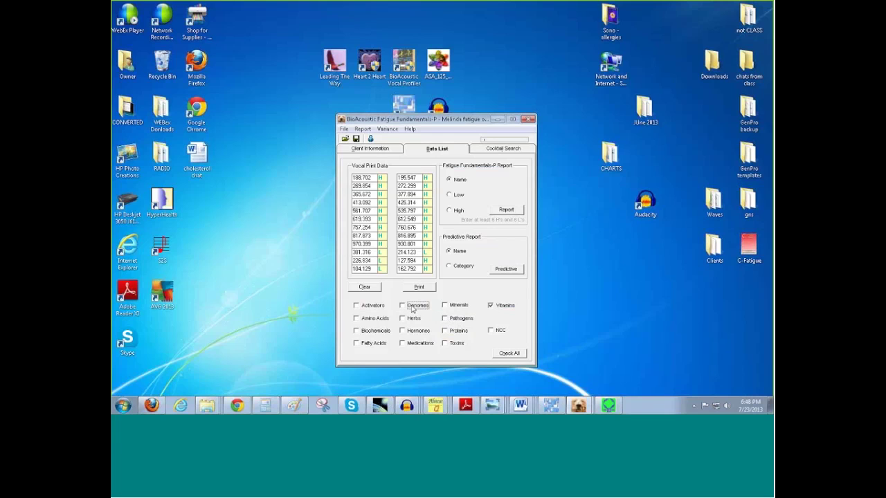
left_click(504, 306)
left_click(504, 306)
Launch Mapping Methylation SE from the taskbar and start loading a saved client file.
left_click(608, 405)
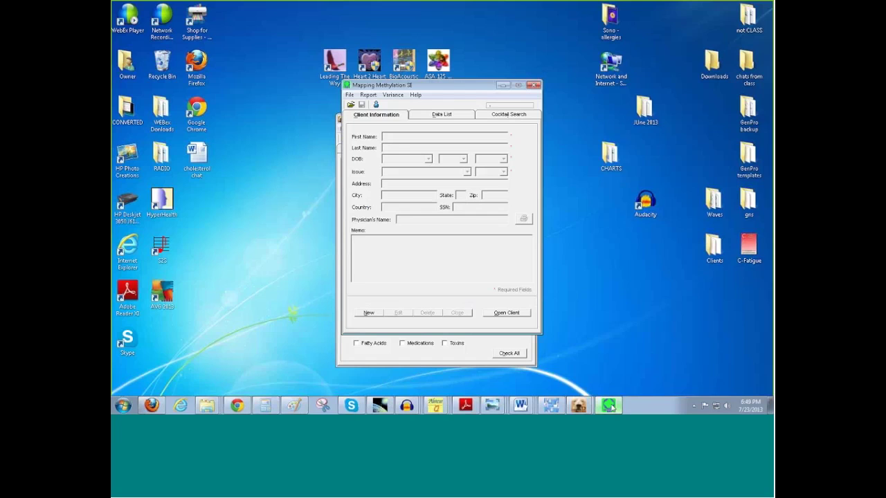
left_click(349, 94)
Open MoonStone2 online.gns from the Desktop gns folder in Mapping Methylation SE.
left_click(362, 104)
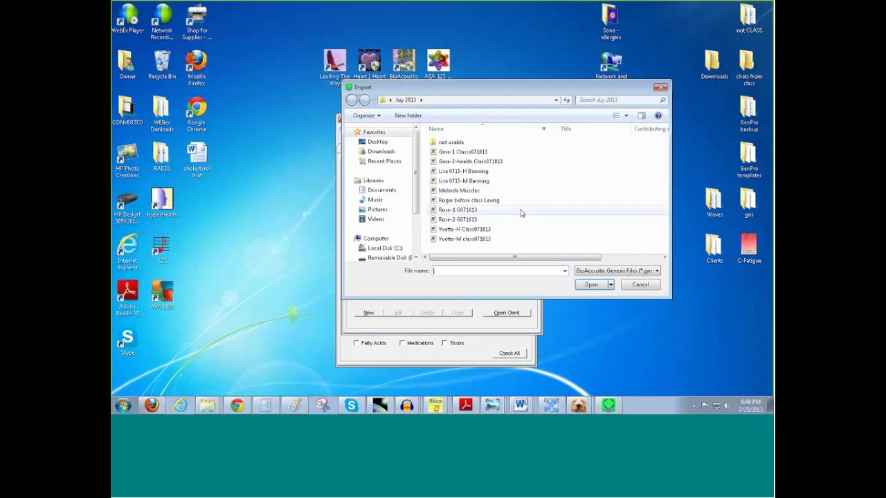
left_click(374, 141)
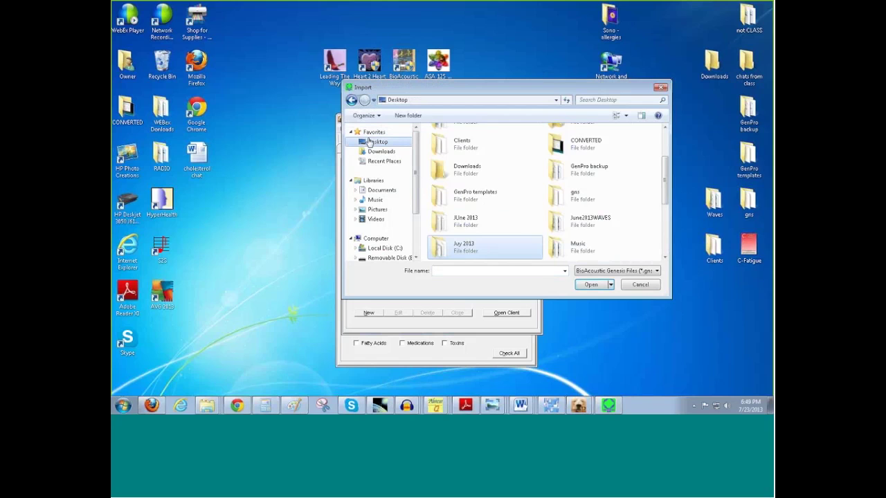
left_click_drag(665, 184, 654, 242)
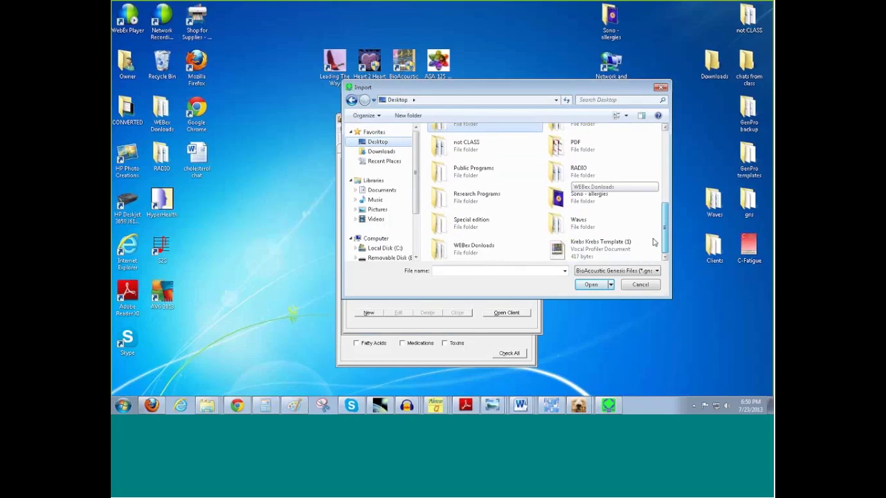
left_click_drag(654, 241, 564, 174)
double_click(564, 174)
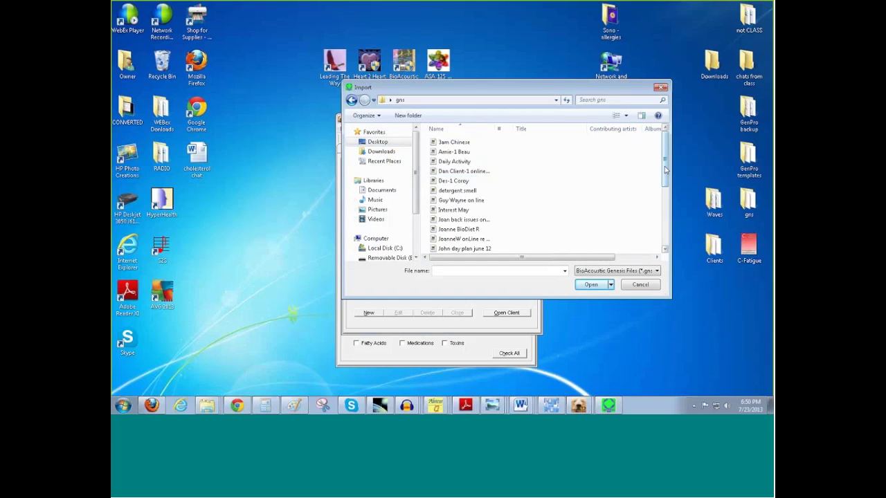
left_click(466, 273)
type("m")
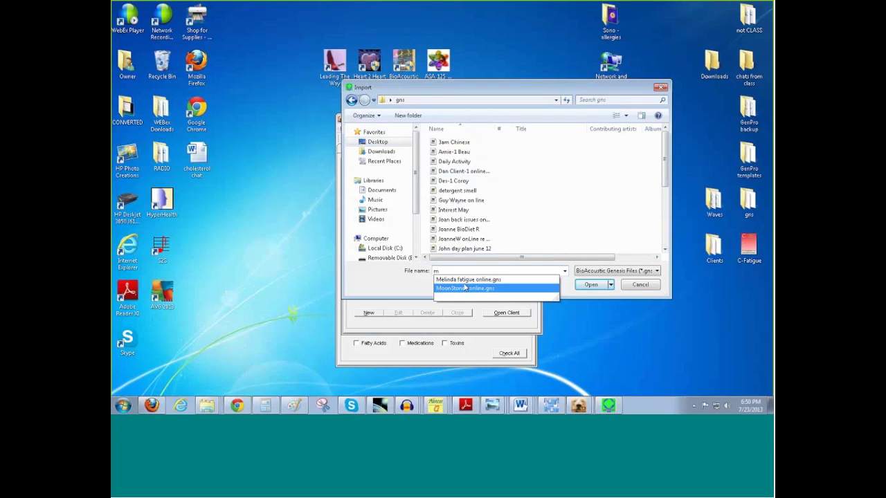
left_click(466, 289)
left_click(590, 286)
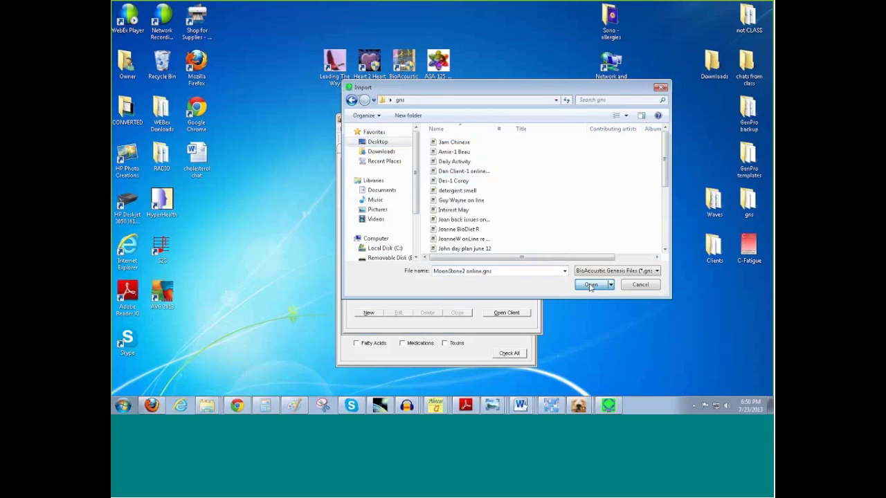
Generate the MoonStone2 Note Correlate Chart from the Data List, scroll through it, then close the viewer.
left_click(430, 118)
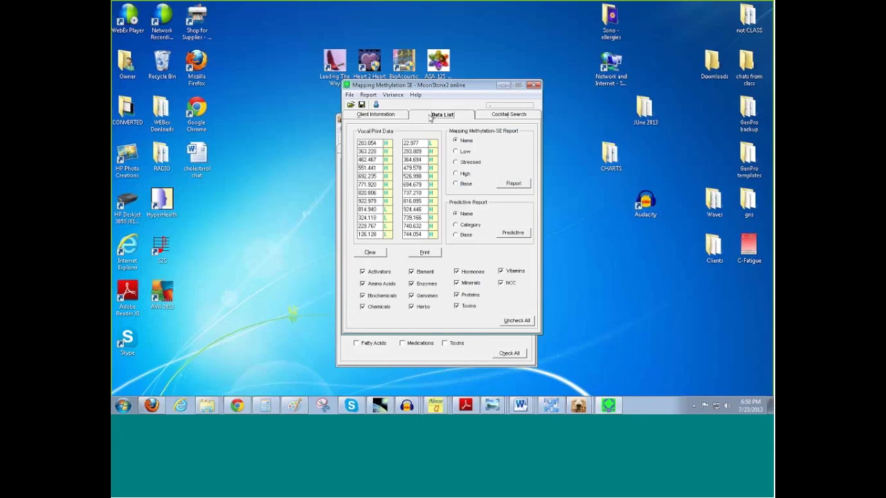
left_click(515, 184)
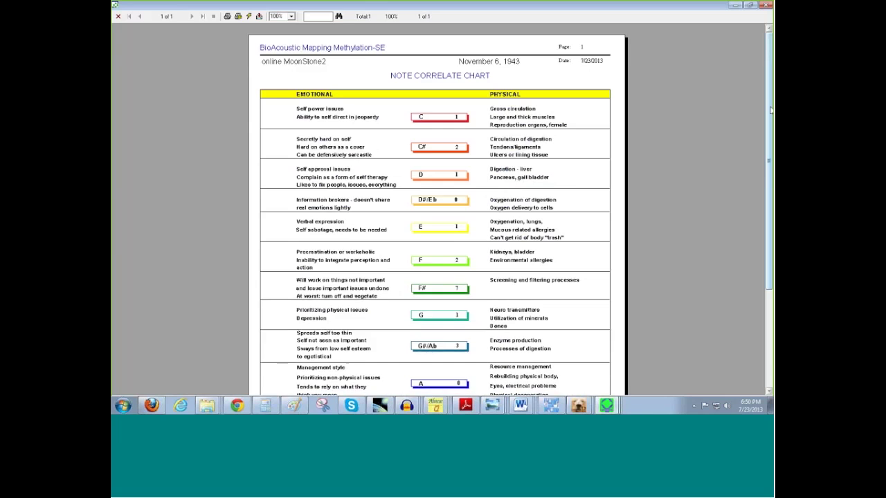
scroll(767, 124, "down", 1)
left_click_drag(767, 124, 732, 179)
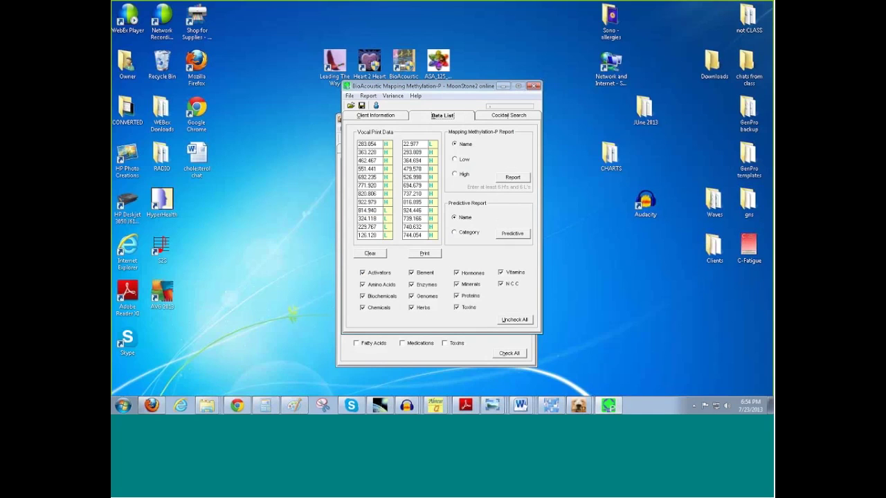
left_click(512, 177)
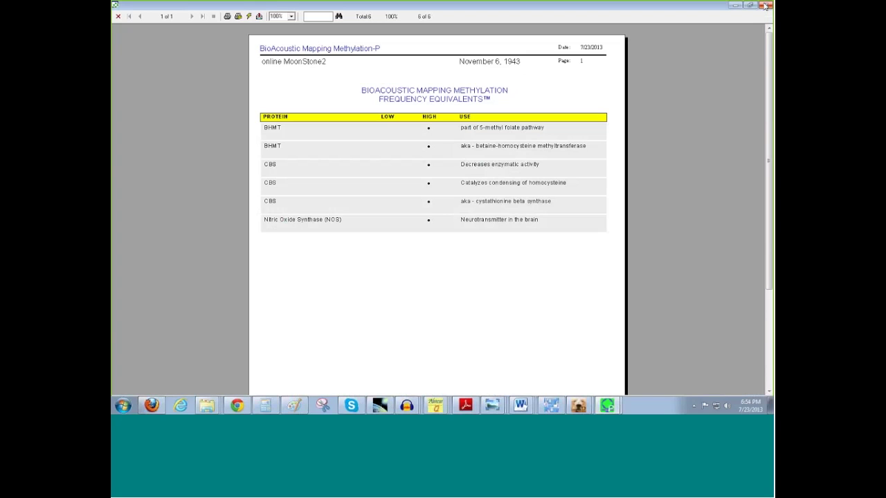
left_click(765, 5)
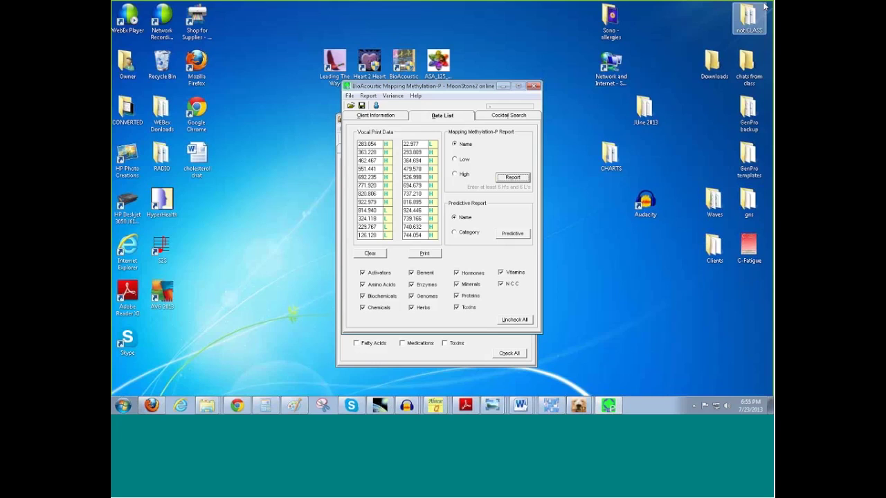
Open the client's fatigue .gns file from Desktop\gns into Mapping Methylation-P.
left_click(350, 96)
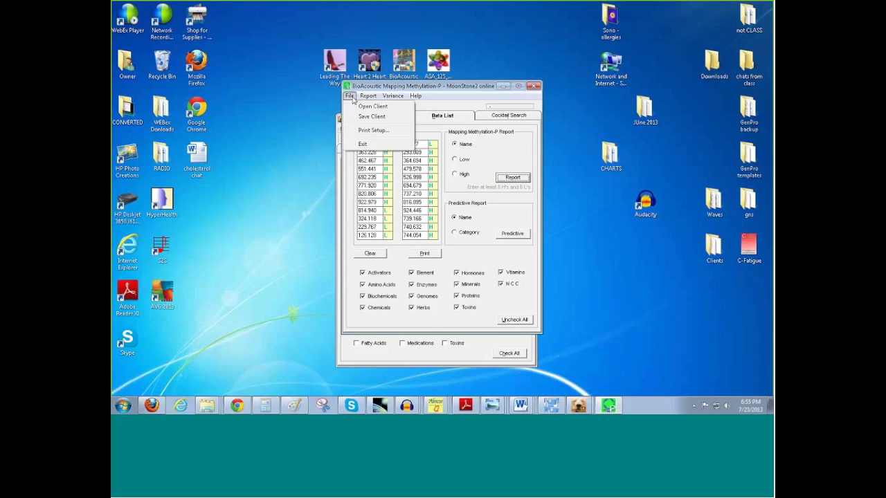
left_click(367, 106)
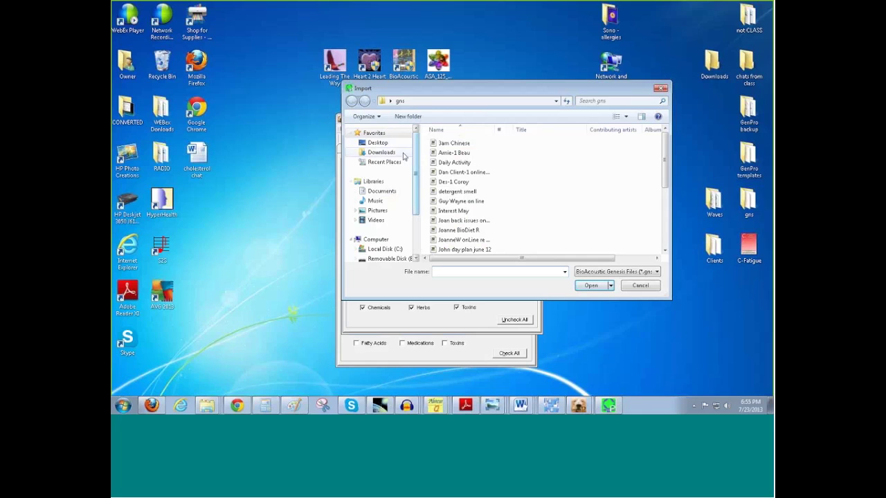
left_click(388, 142)
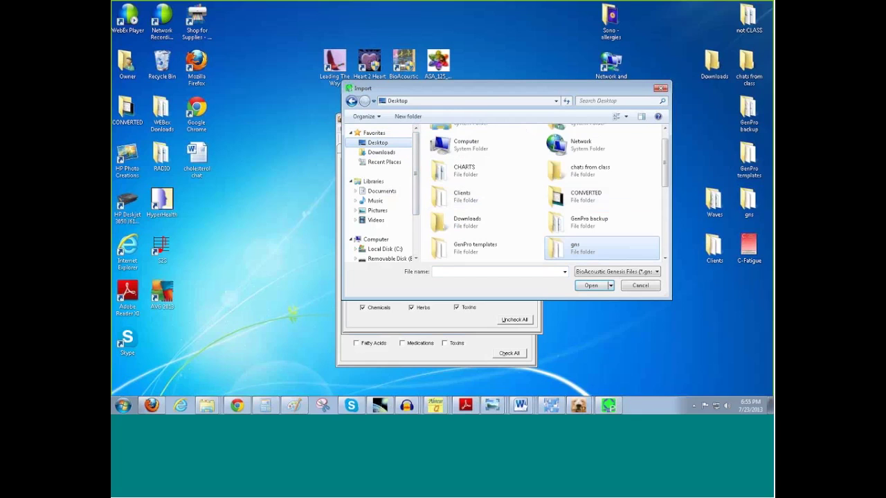
double_click(575, 251)
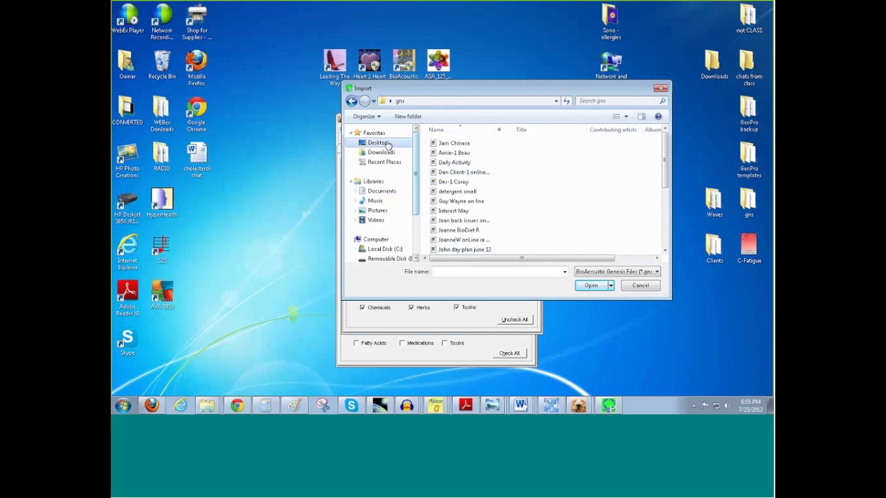
left_click(379, 143)
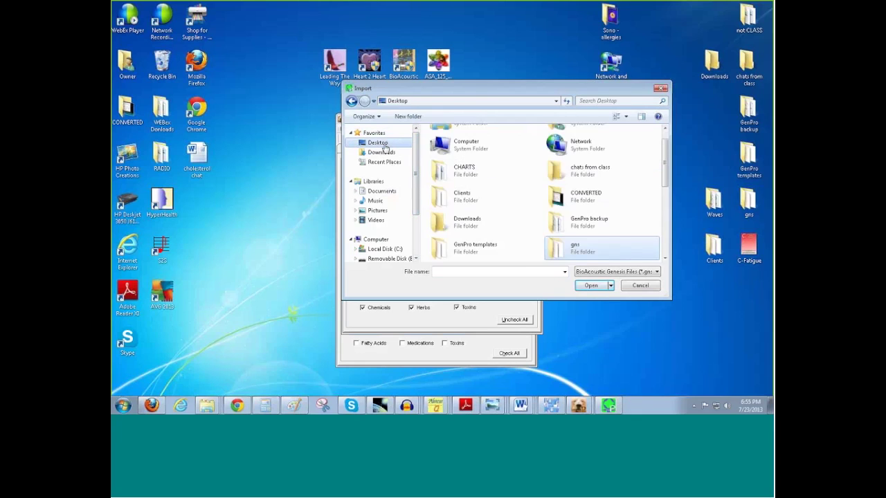
double_click(553, 251)
left_click(479, 271)
type("m")
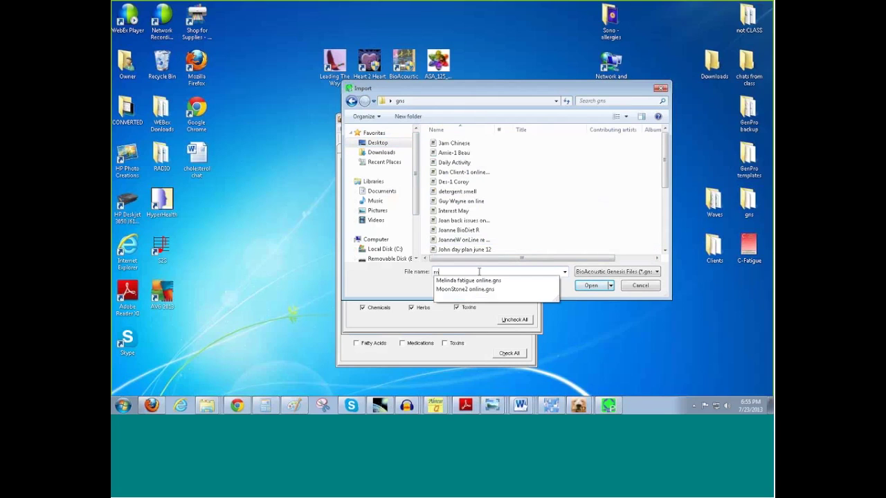
left_click(472, 281)
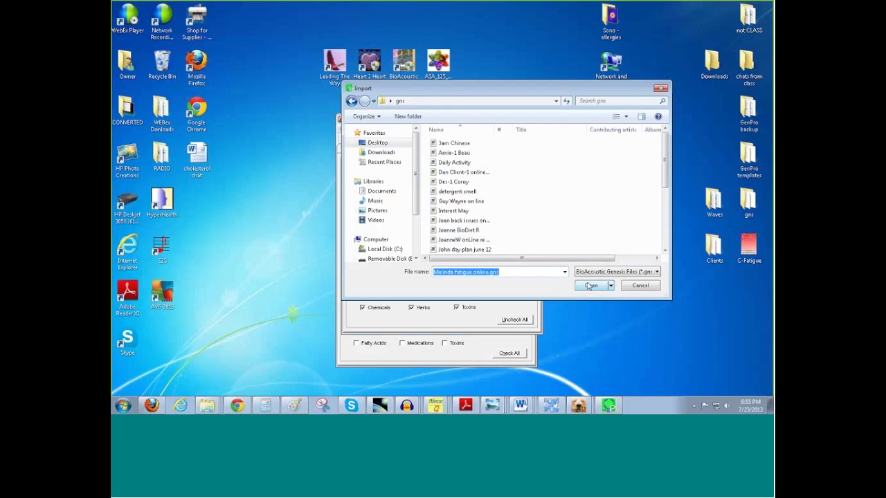
left_click(588, 285)
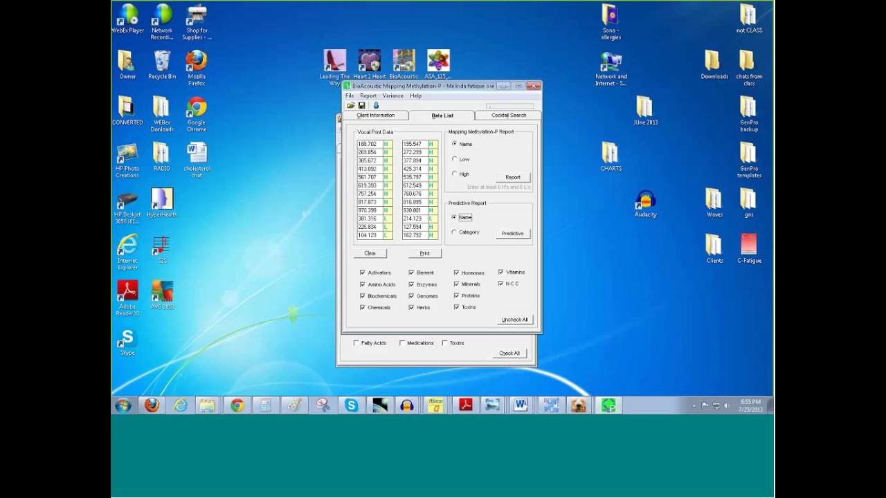
Run the report, review the Note Correlate Chart, and close it to reveal the Frequency Equivalents report.
left_click(516, 178)
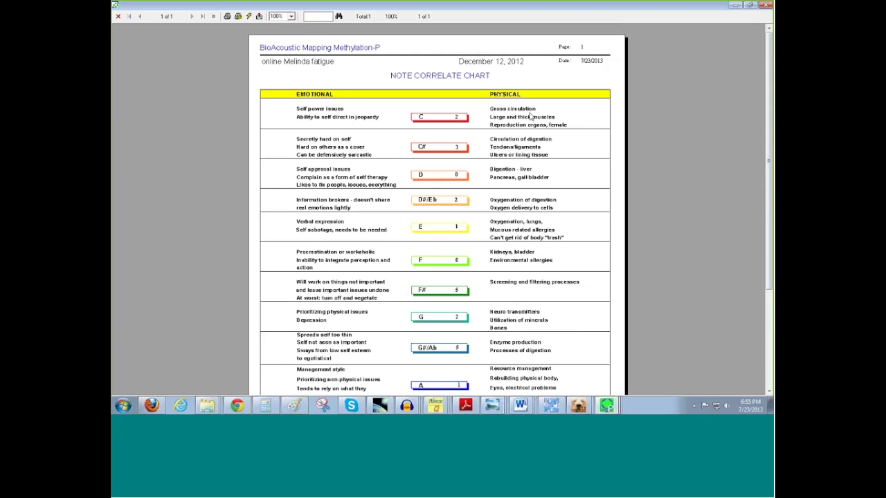
left_click_drag(769, 104, 769, 179)
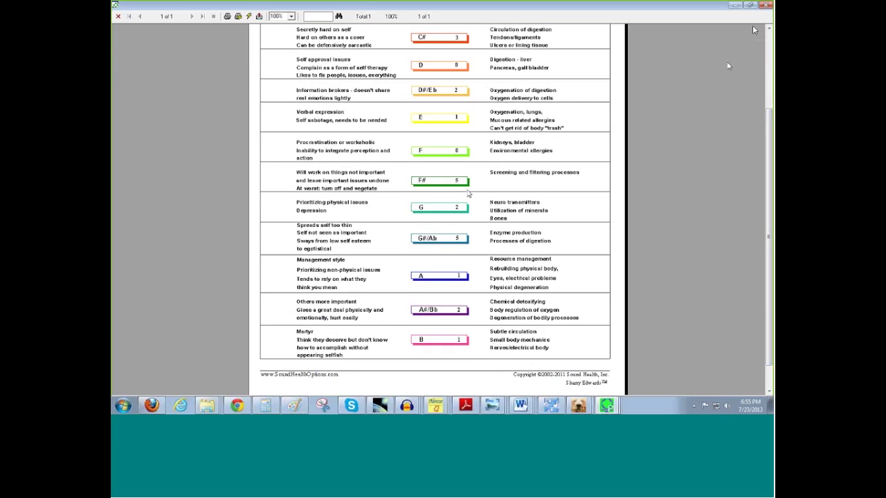
left_click(766, 6)
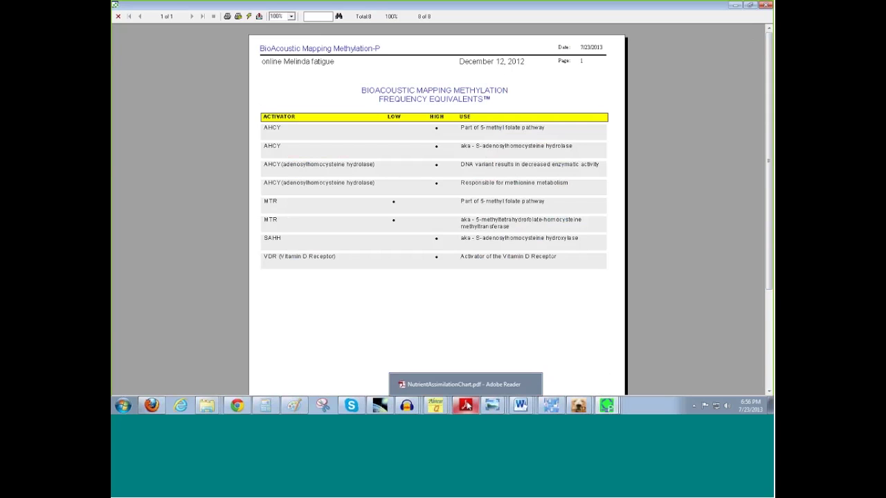
Close the nutrient assimilation PDF and position the Clean Methylation map beside the Frequency Equivalents report.
left_click(467, 406)
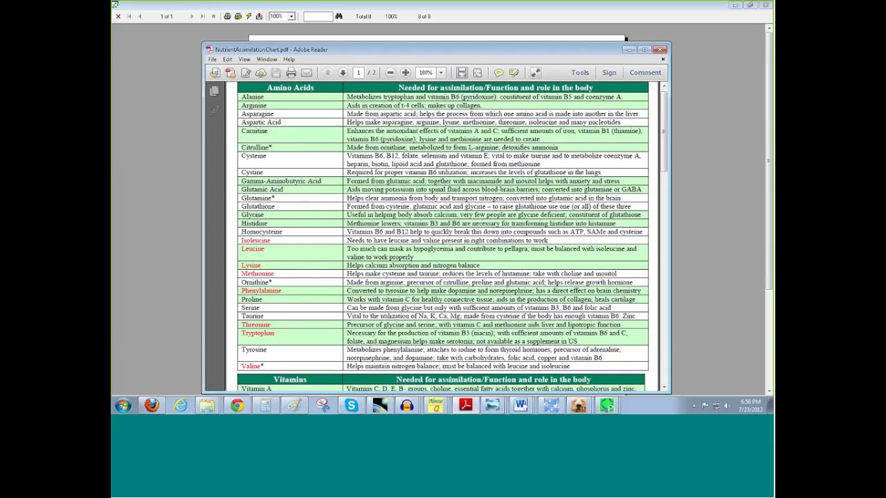
left_click(660, 49)
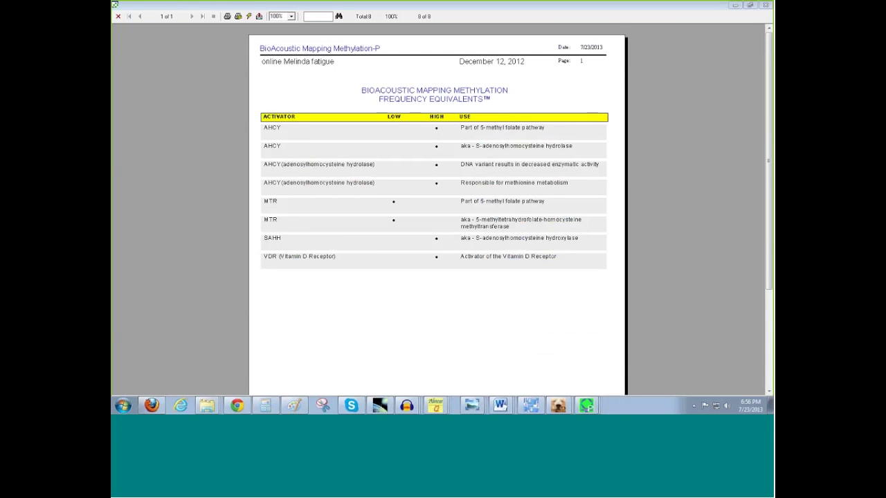
mouse_move(467, 407)
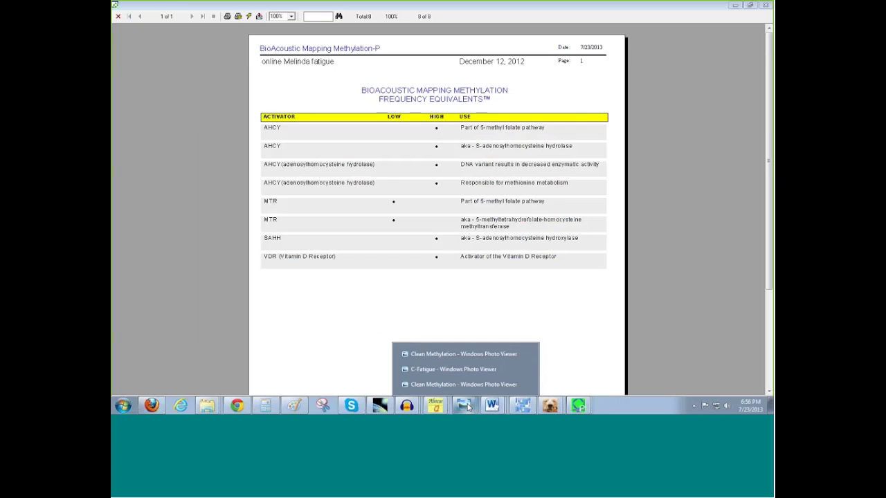
left_click(475, 385)
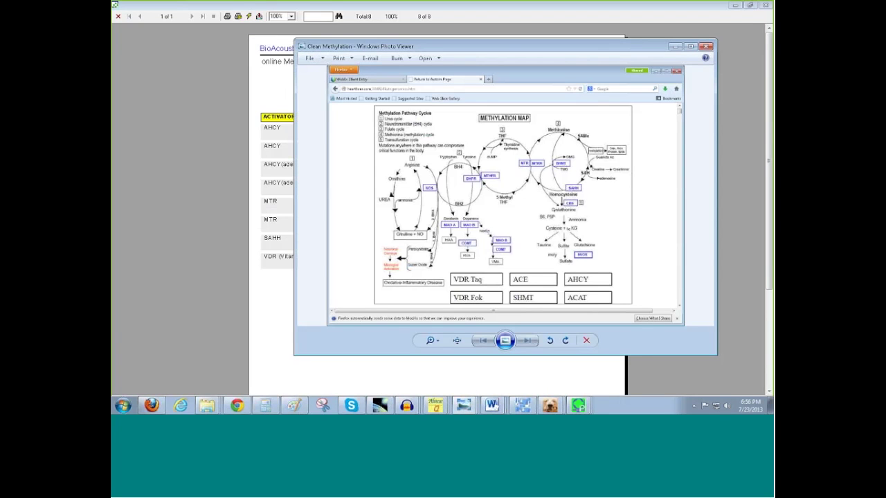
left_click_drag(443, 47, 481, 41)
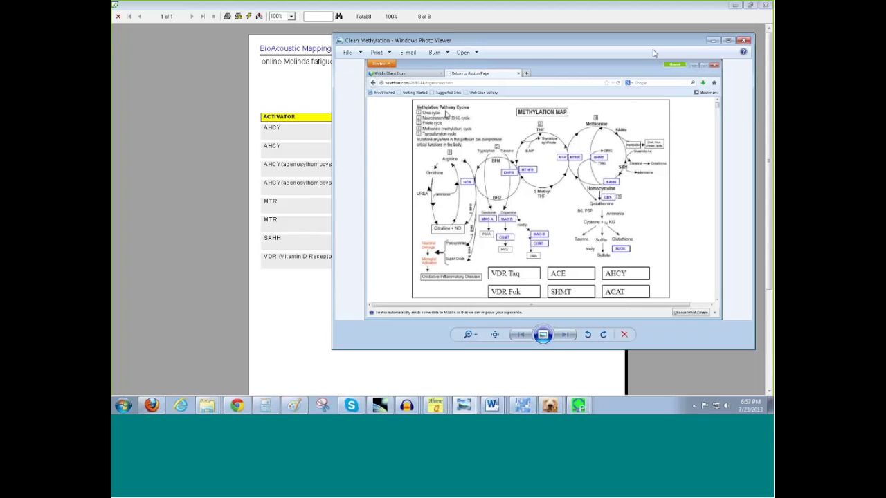
Minimize the methylation map and close the activator report, revealing the amino acid equivalents.
left_click(712, 40)
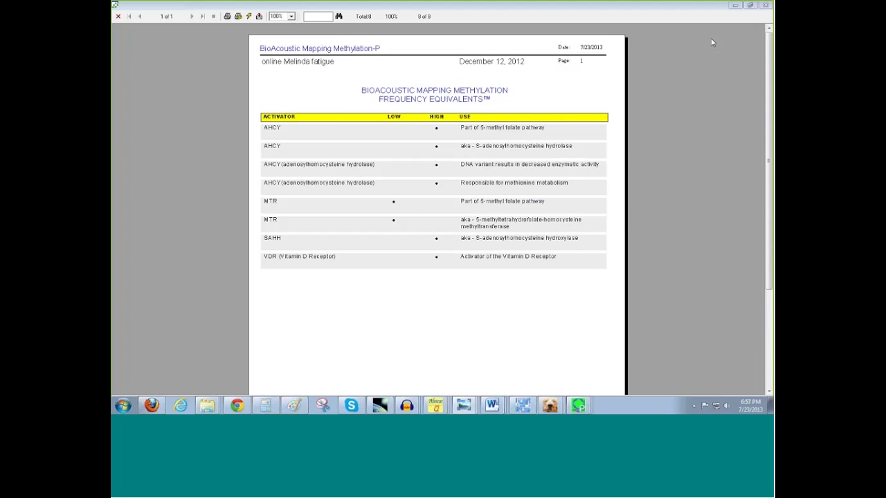
left_click(764, 7)
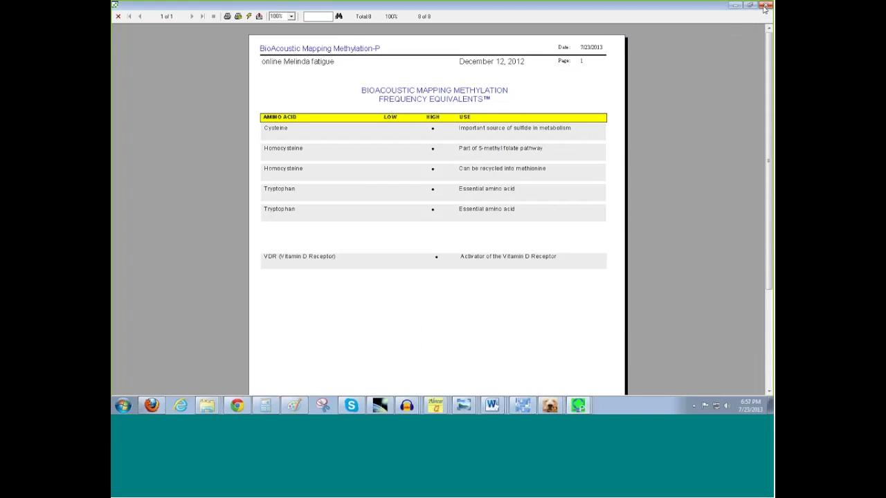
left_click(764, 7)
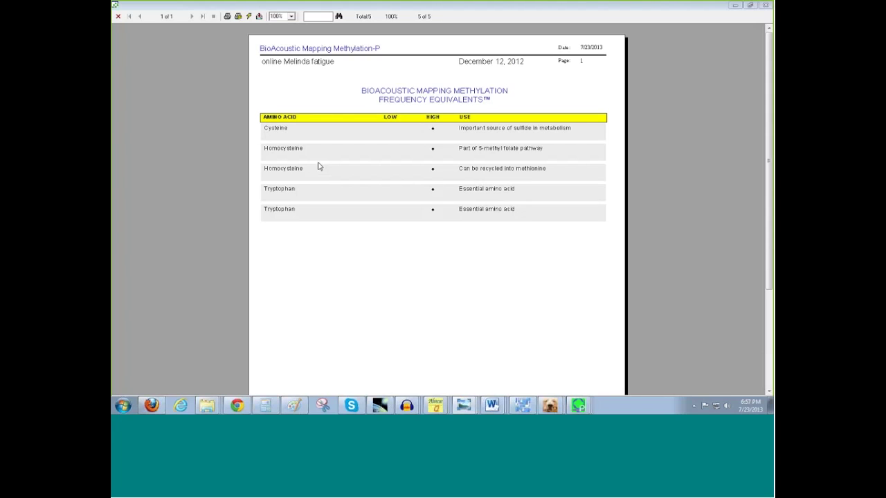
mouse_move(464, 407)
Close the amino acid and biochemical reports, revealing the genome report with AHCY and SAHH high.
double_click(663, 5)
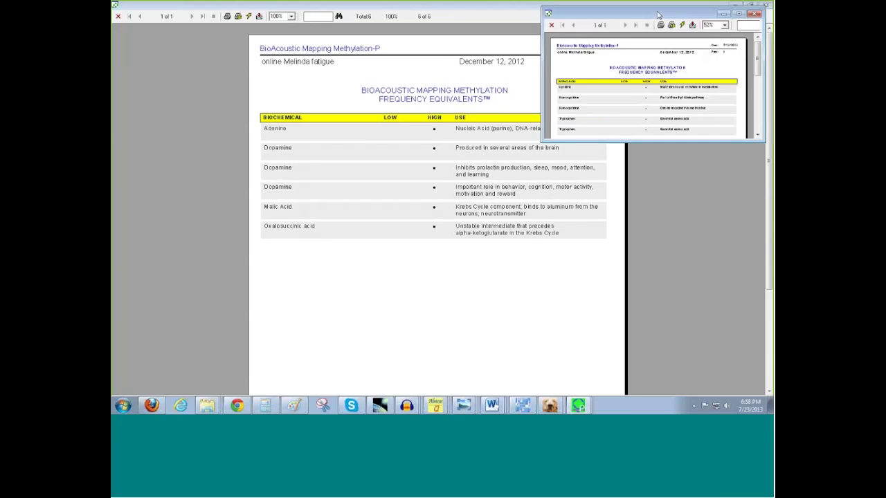
left_click(754, 16)
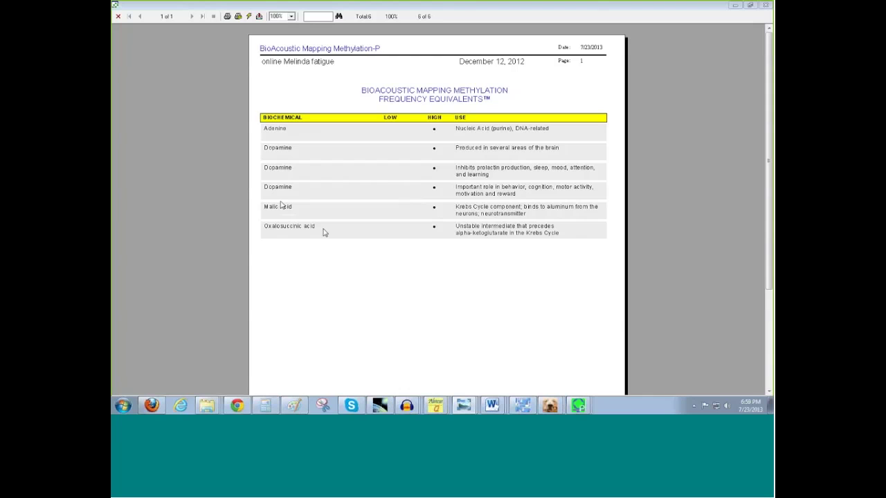
left_click(767, 7)
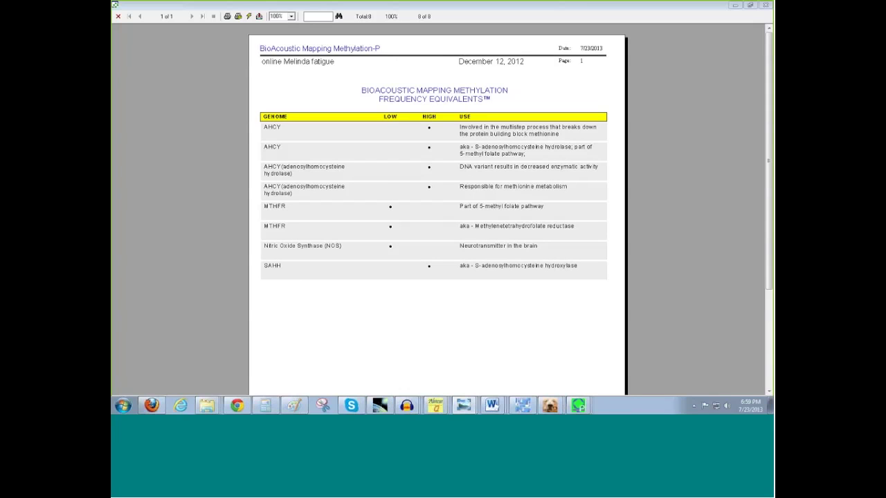
Compare the genome report with the Clean Methylation map, then close the genome report.
left_click(464, 407)
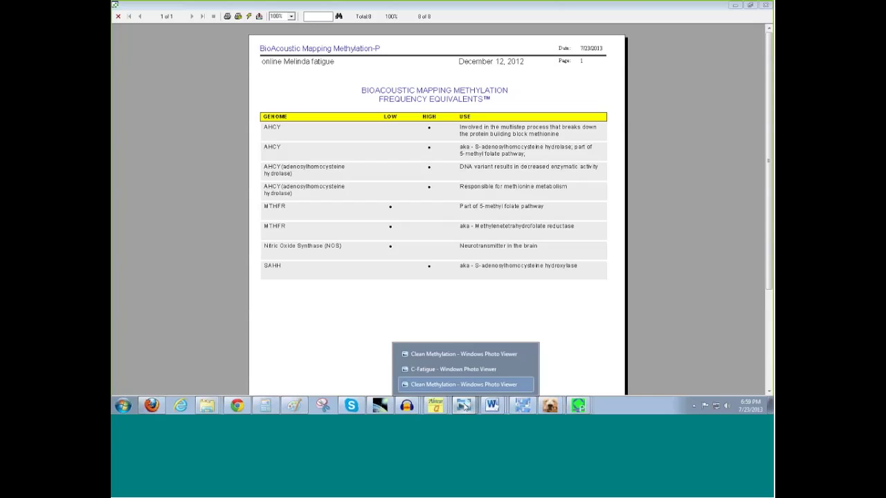
left_click(463, 384)
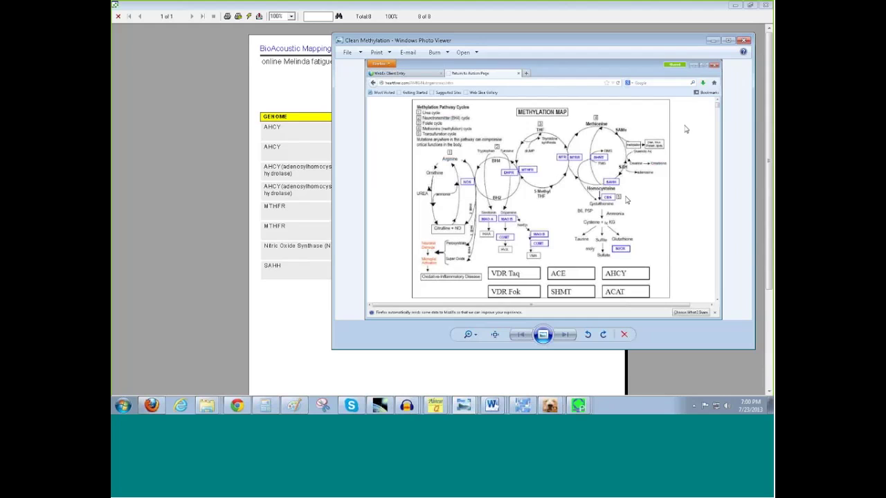
left_click(712, 42)
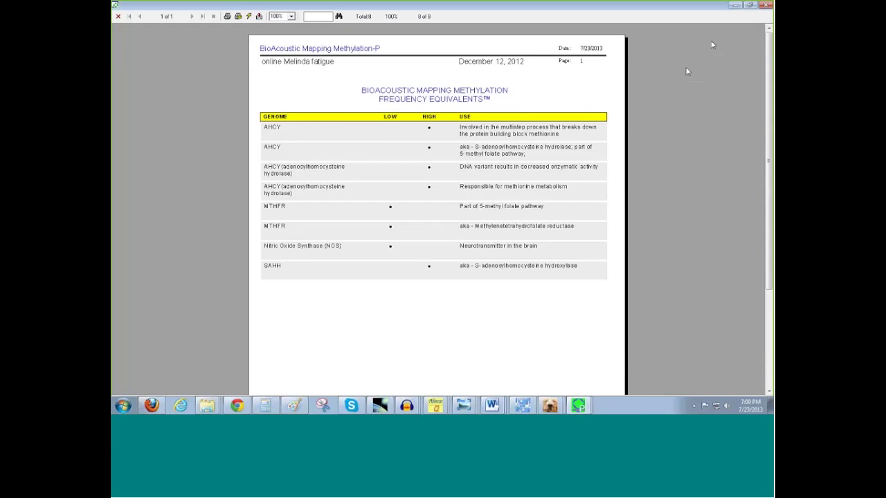
left_click(767, 7)
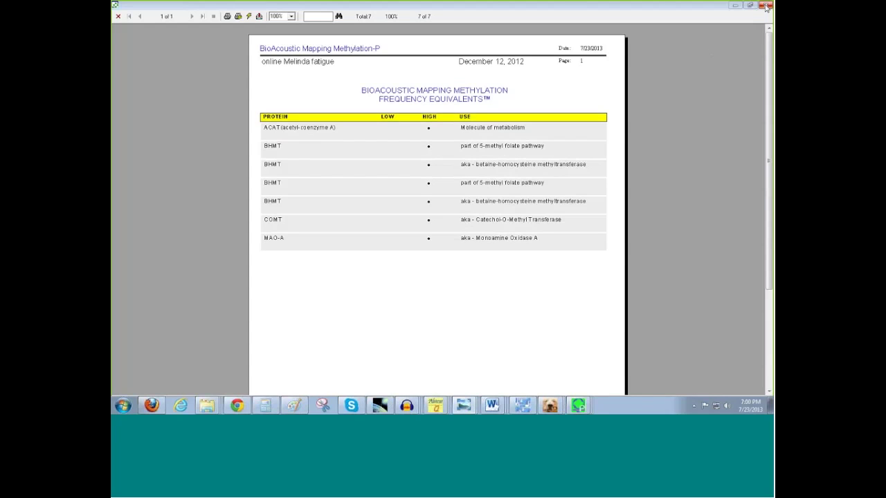